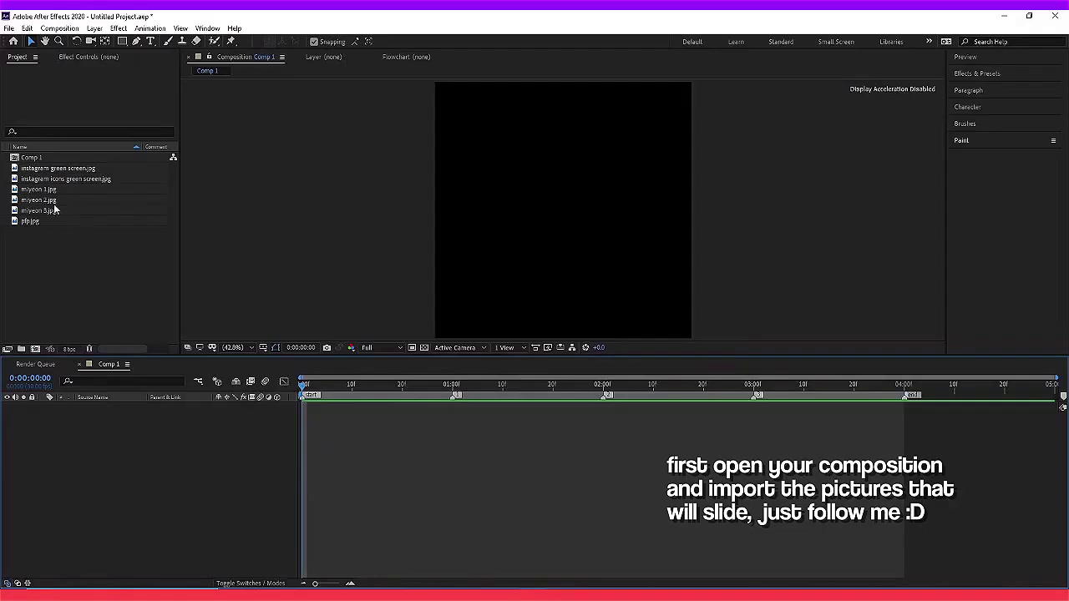
Step: Add the three miyeon photos to Comp 1 and trim their layers to end at 4 seconds
{"action": "left_click", "coordinate": [52, 190]}
{"action": "mouse_move", "coordinate": [3, 192]}
{"action": "left_mouse_down"}
{"action": "mouse_move", "coordinate": [37, 212]}
{"action": "mouse_move", "coordinate": [108, 430]}
{"action": "left_mouse_up"}
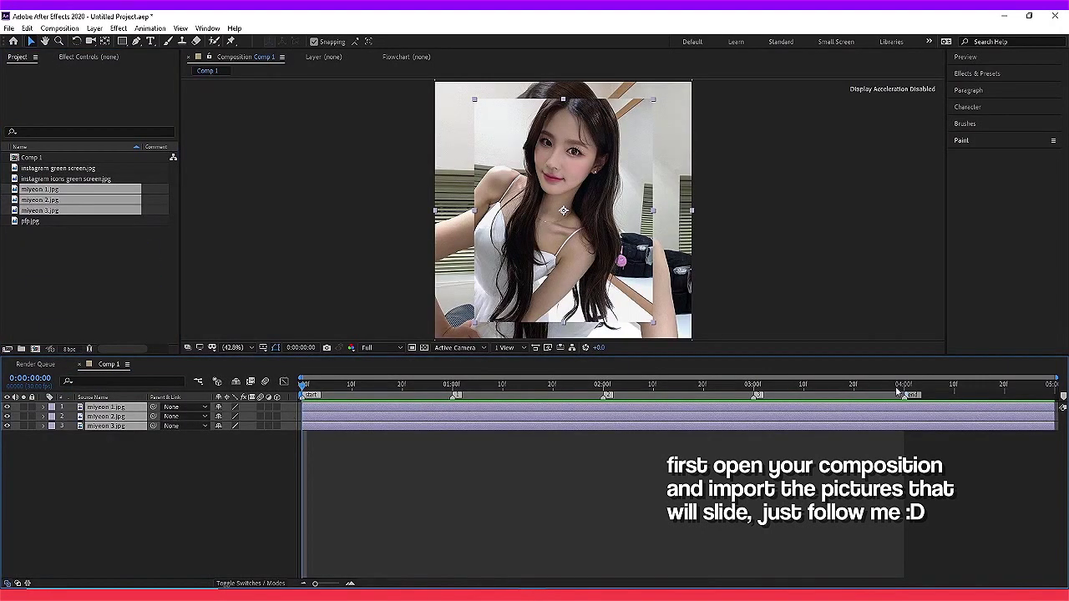
{"action": "key", "text": "alt+]"}
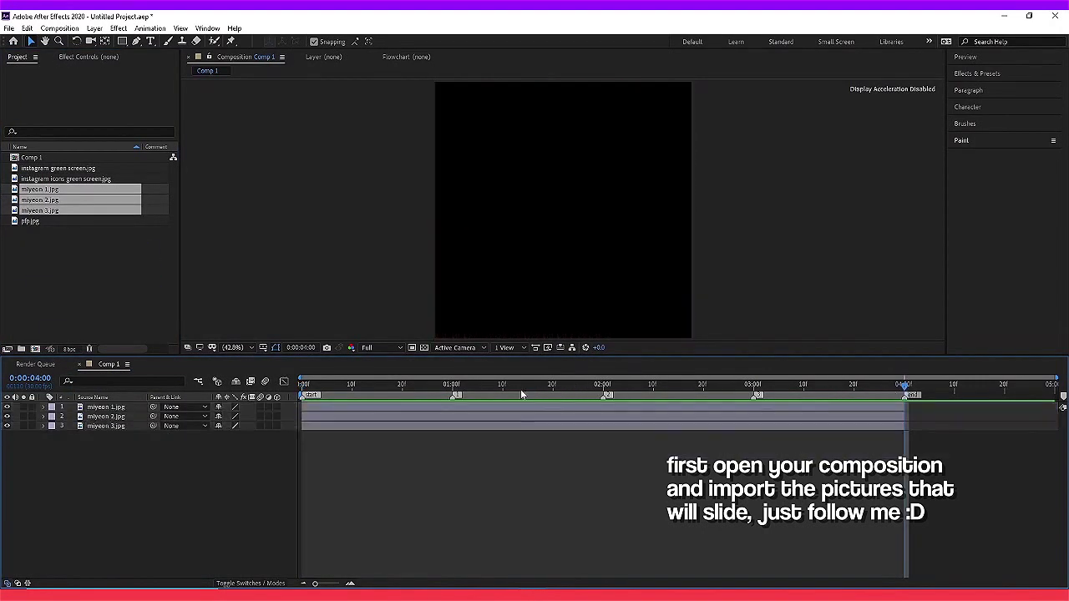
{"action": "key", "text": "Home"}
{"action": "left_click", "coordinate": [117, 338]}
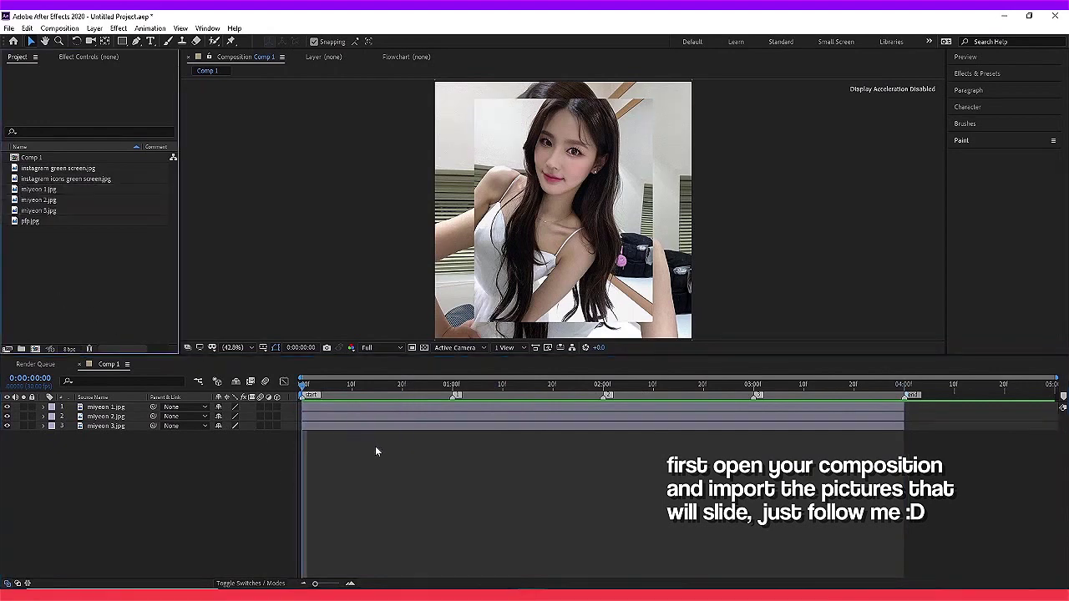
Step: Scale up the miyeon 1.jpg layer to fill the frame
{"action": "right_click", "coordinate": [352, 409]}
{"action": "key", "text": "Escape"}
{"action": "key", "text": "s"}
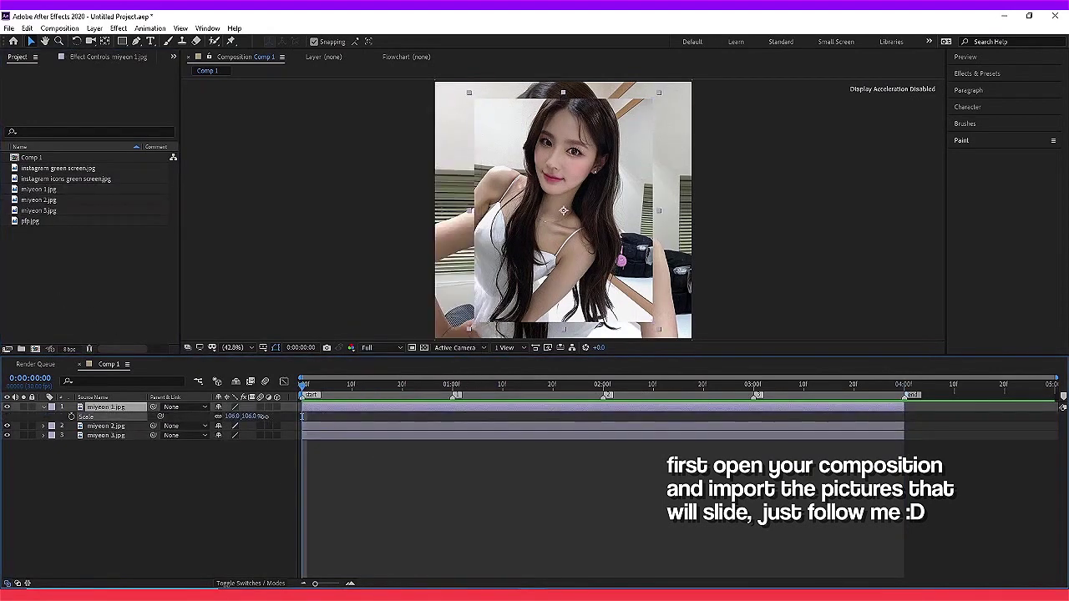
{"action": "key", "text": "ctrl+alt+shift+h"}
Step: Shift the first photo down to frame it and pre-compose it, moving all attributes
{"action": "key", "text": "p"}
{"action": "left_click_drag", "start_coordinate": [240, 416], "coordinate": [332, 411]}
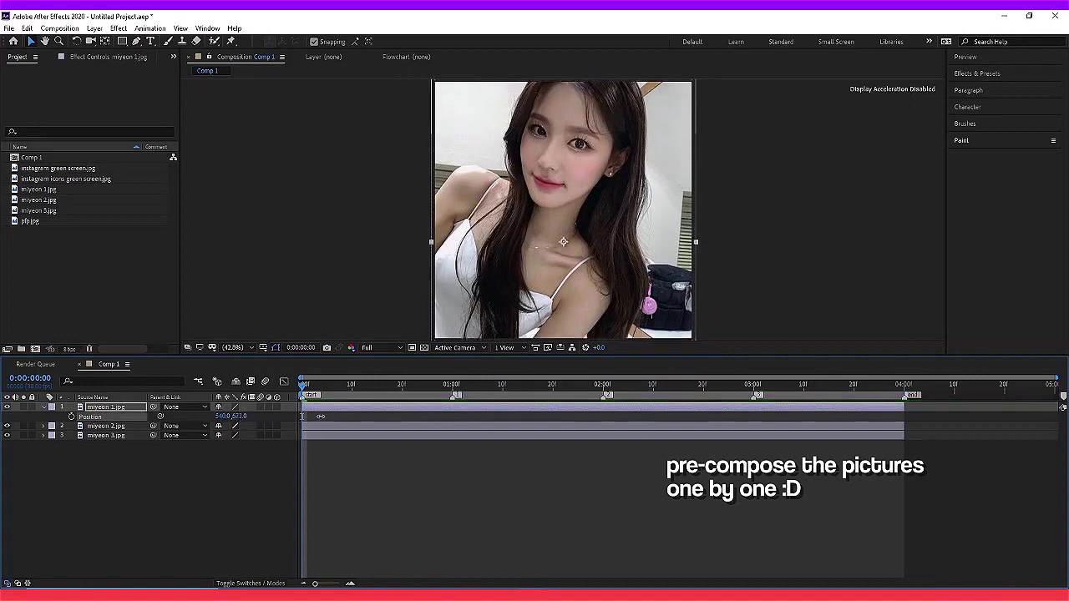
{"action": "right_click", "coordinate": [392, 409]}
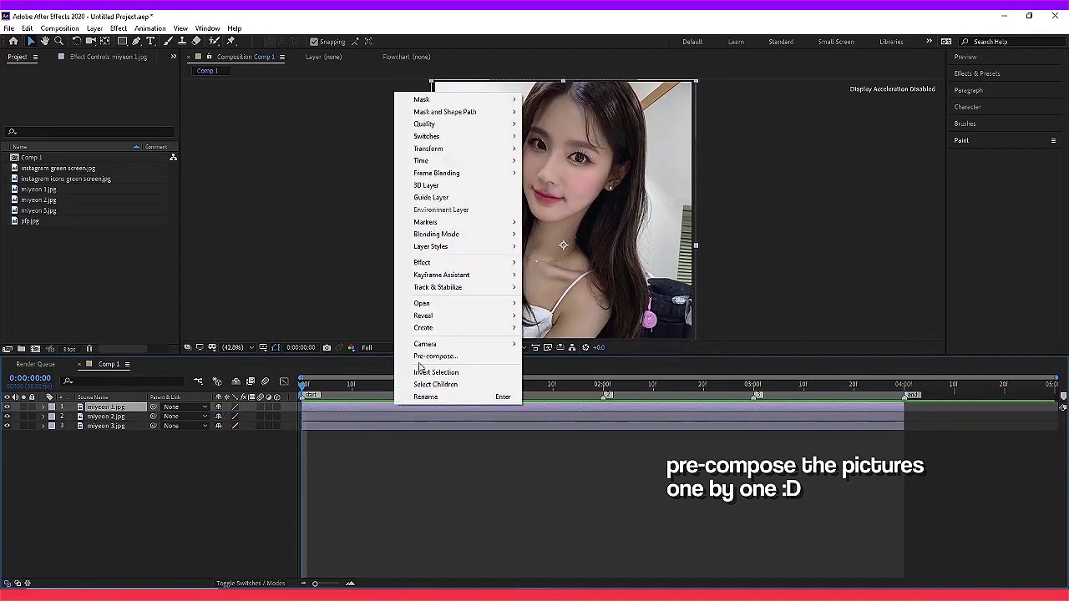
{"action": "left_click", "coordinate": [431, 354]}
{"action": "left_click", "coordinate": [480, 304]}
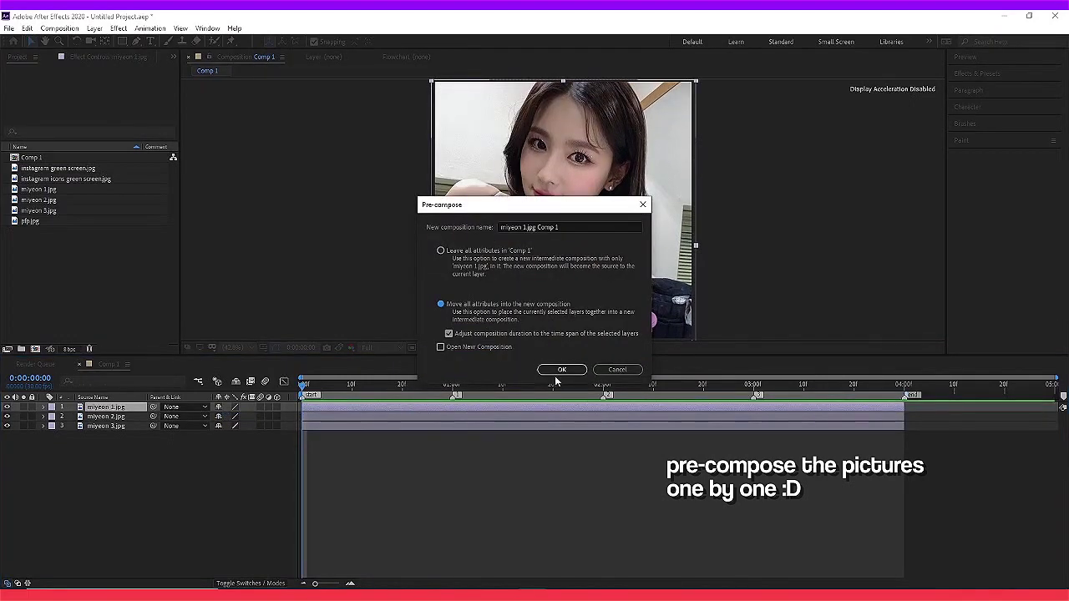
{"action": "left_click", "coordinate": [558, 370]}
{"action": "left_click", "coordinate": [7, 407]}
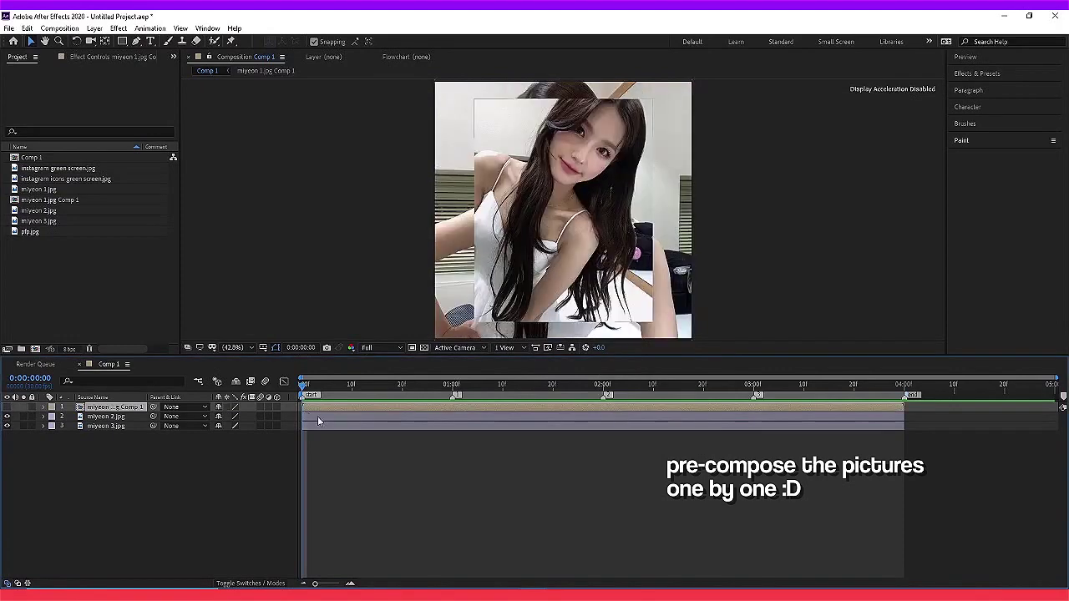
Step: Scale the second photo to fill the frame and pre-compose it
{"action": "left_click", "coordinate": [105, 416]}
{"action": "key", "text": "s"}
{"action": "mouse_move", "coordinate": [244, 426]}
{"action": "left_mouse_down"}
{"action": "mouse_move", "coordinate": [264, 432]}
{"action": "mouse_move", "coordinate": [251, 428]}
{"action": "left_mouse_up"}
{"action": "key", "text": "p"}
{"action": "right_click", "coordinate": [390, 420]}
{"action": "left_click", "coordinate": [451, 365]}
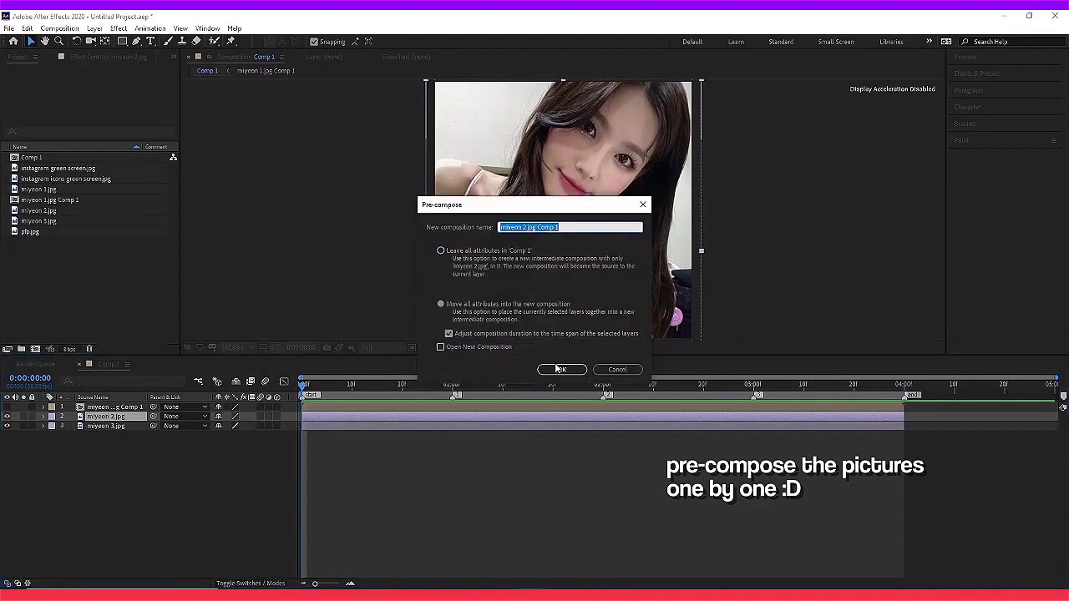
{"action": "left_click", "coordinate": [556, 370]}
{"action": "left_click", "coordinate": [8, 417]}
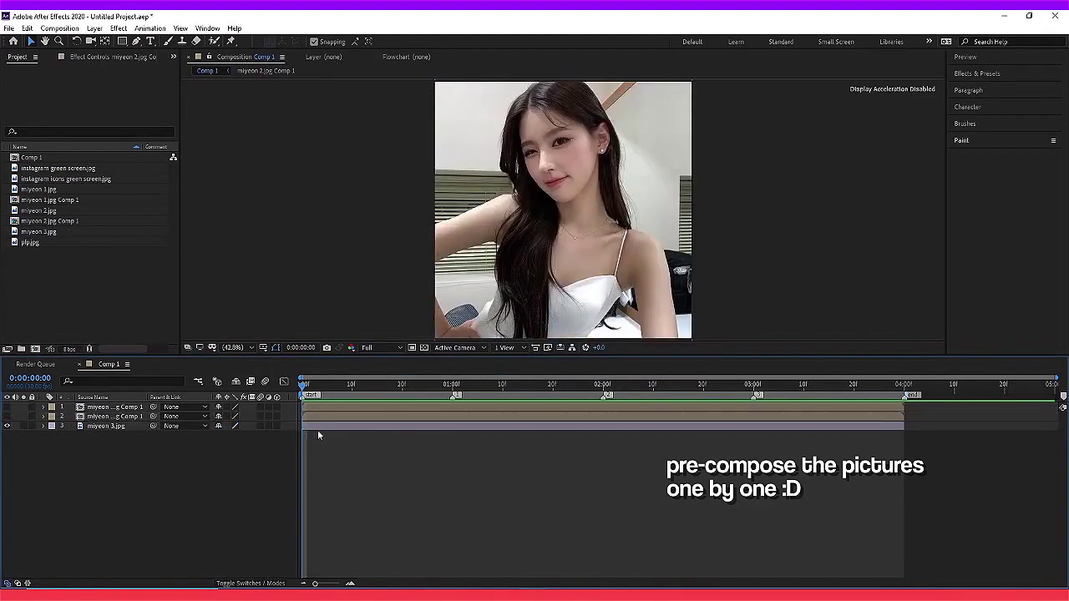
Step: Scale the third photo to fill the frame and pre-compose it
{"action": "left_click", "coordinate": [315, 428]}
{"action": "key", "text": "s"}
{"action": "left_click_drag", "start_coordinate": [253, 436], "coordinate": [354, 433]}
{"action": "key", "text": "p"}
{"action": "key", "text": "p"}
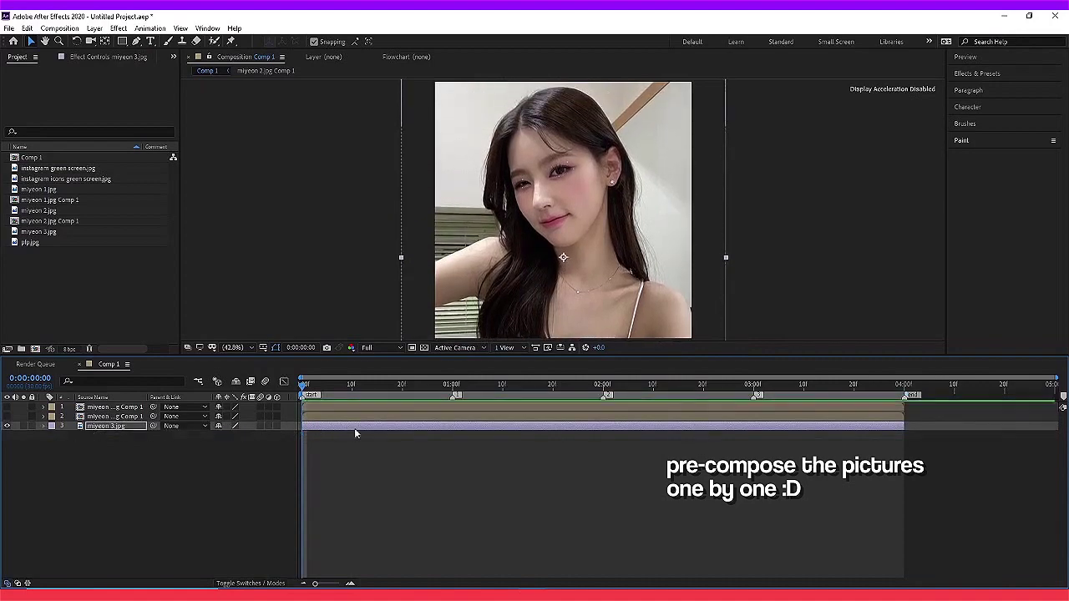
{"action": "right_click", "coordinate": [399, 425]}
{"action": "left_click", "coordinate": [441, 375]}
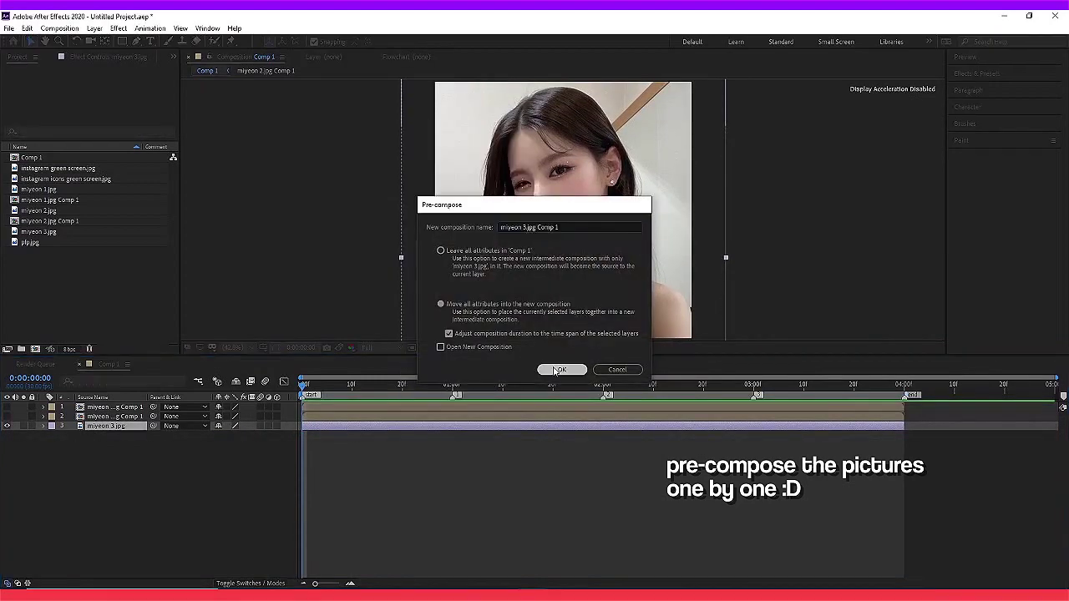
{"action": "key", "text": "Return"}
Step: Unhide the photo layers and enable motion blur on all three precomps
{"action": "left_click", "coordinate": [7, 416]}
{"action": "left_click", "coordinate": [7, 407]}
{"action": "left_click_drag", "start_coordinate": [260, 407], "coordinate": [260, 426]}
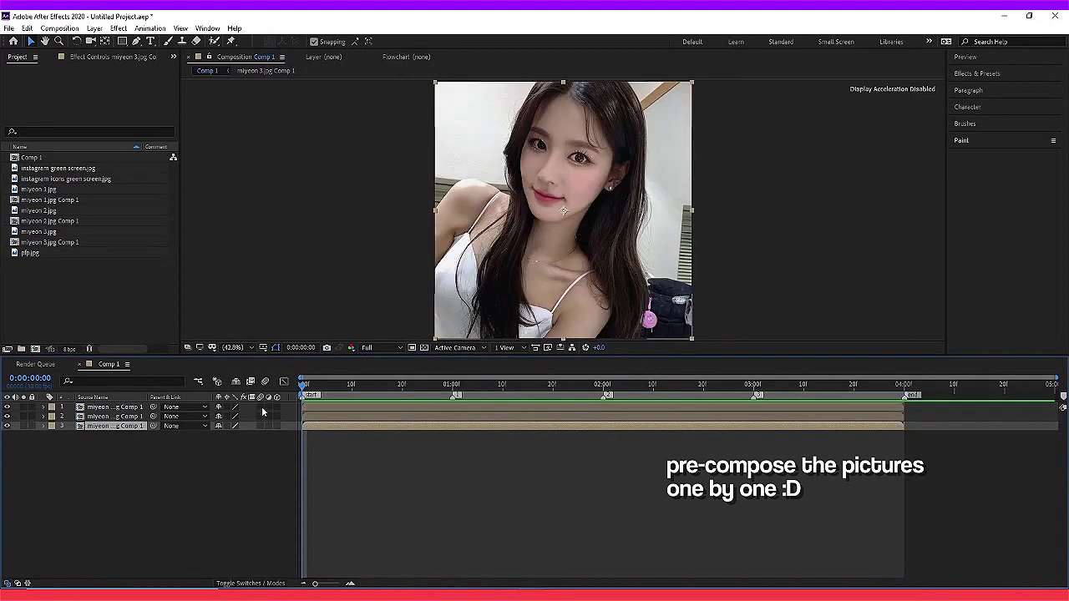
{"action": "left_click", "coordinate": [314, 418]}
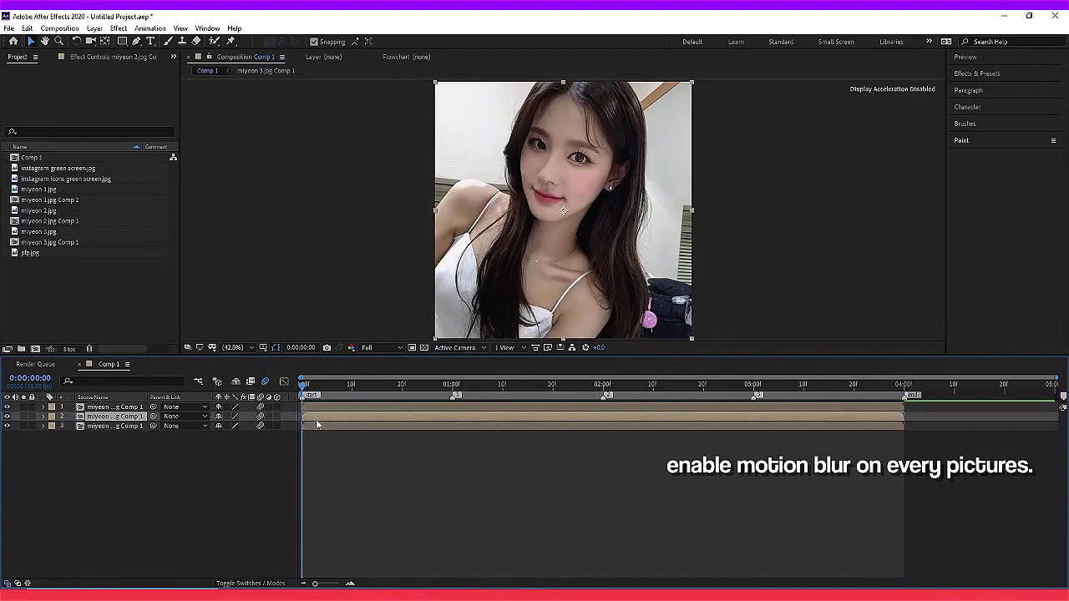
Step: Move the second and third photo precomps to Position X 1620 and 2697, beyond the first frame
{"action": "key", "text": "comma"}
{"action": "key", "text": "comma"}
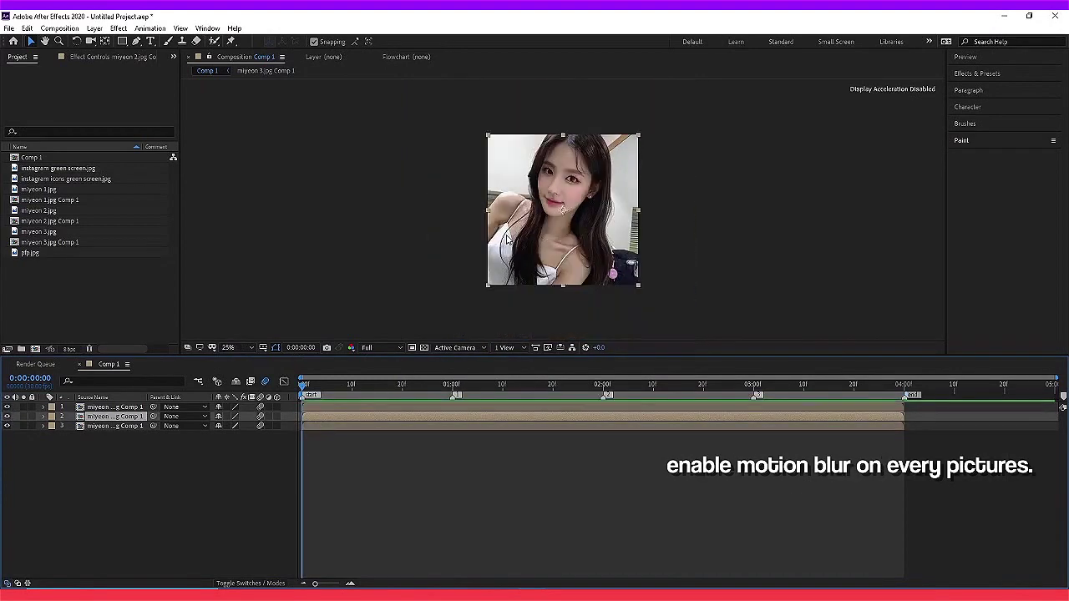
{"action": "key", "text": "p"}
{"action": "left_click_drag", "start_coordinate": [223, 425], "coordinate": [827, 436]}
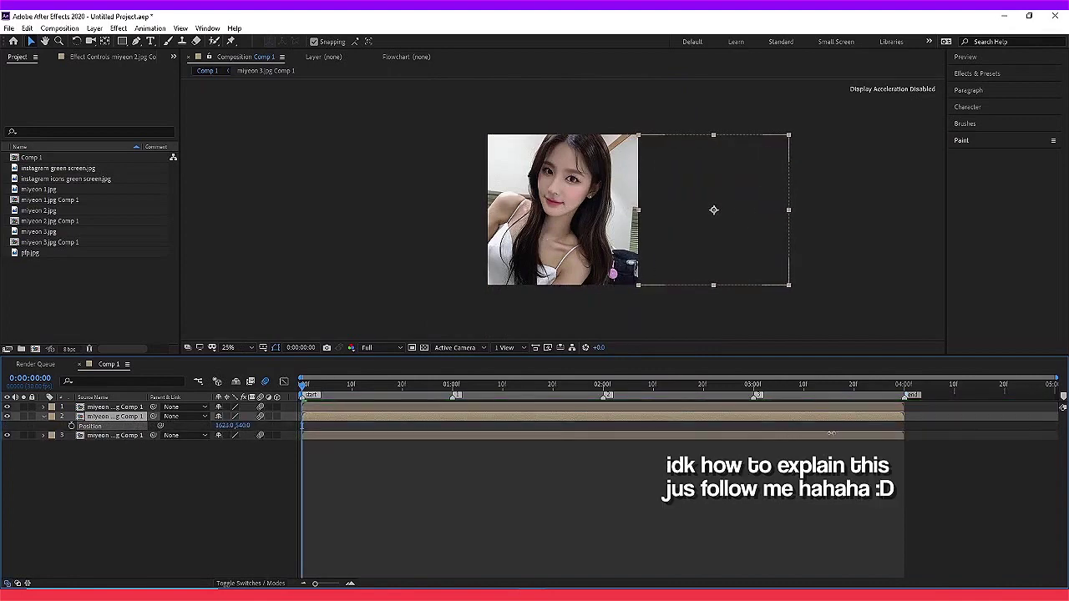
{"action": "left_click", "coordinate": [354, 436]}
{"action": "key", "text": "p"}
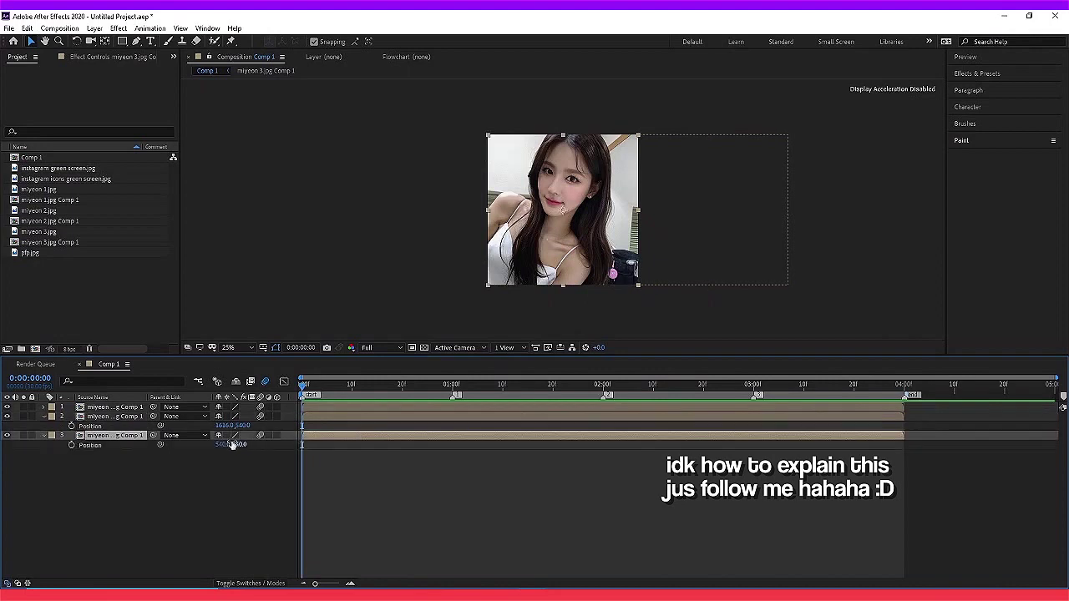
{"action": "left_click_drag", "start_coordinate": [219, 445], "coordinate": [614, 449]}
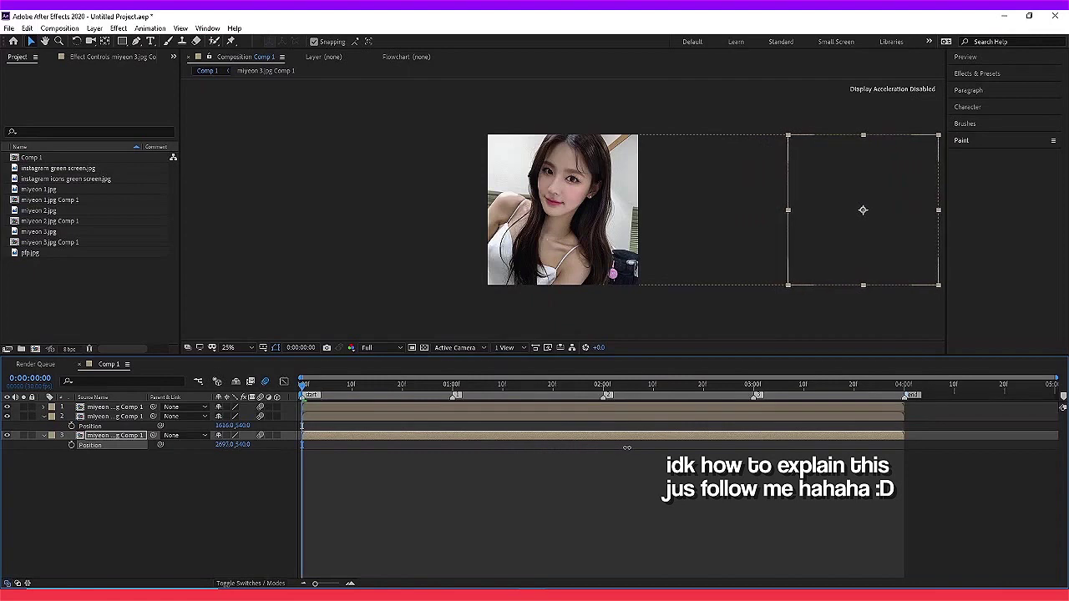
{"action": "left_click", "coordinate": [242, 349]}
{"action": "left_click", "coordinate": [250, 375]}
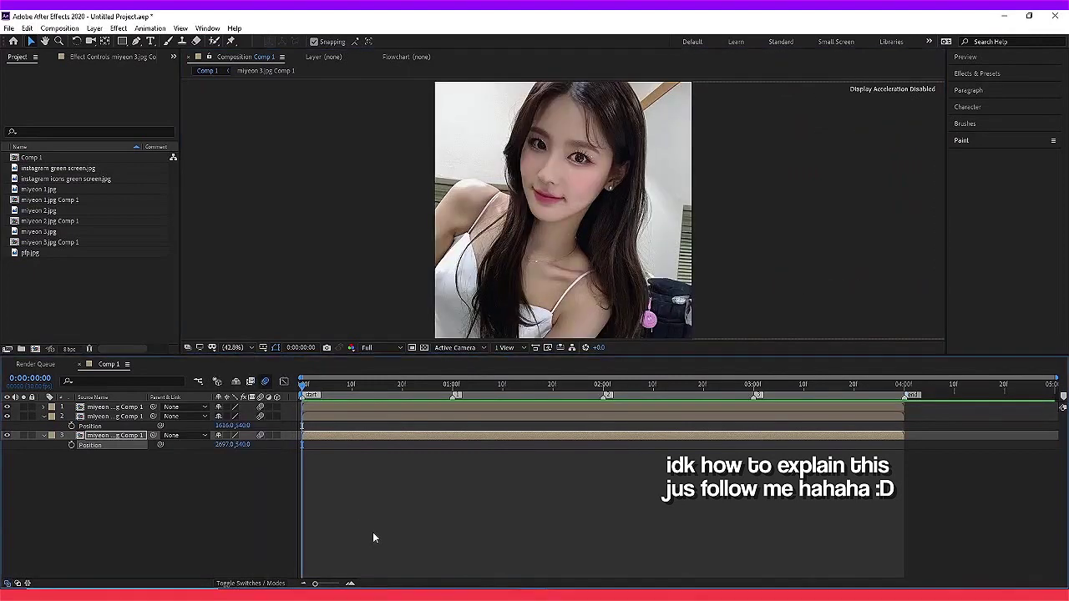
Step: Add a Null 1 layer and parent the three photo precomps to it
{"action": "right_click", "coordinate": [294, 409]}
{"action": "mouse_move", "coordinate": [335, 413]}
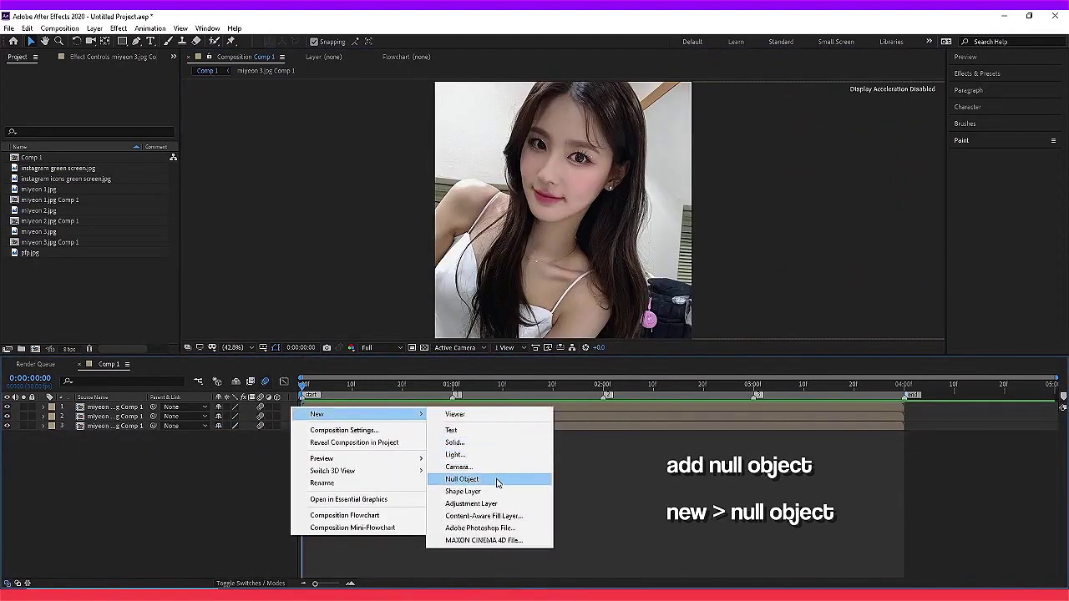
{"action": "left_click", "coordinate": [494, 479]}
{"action": "left_click", "coordinate": [907, 390]}
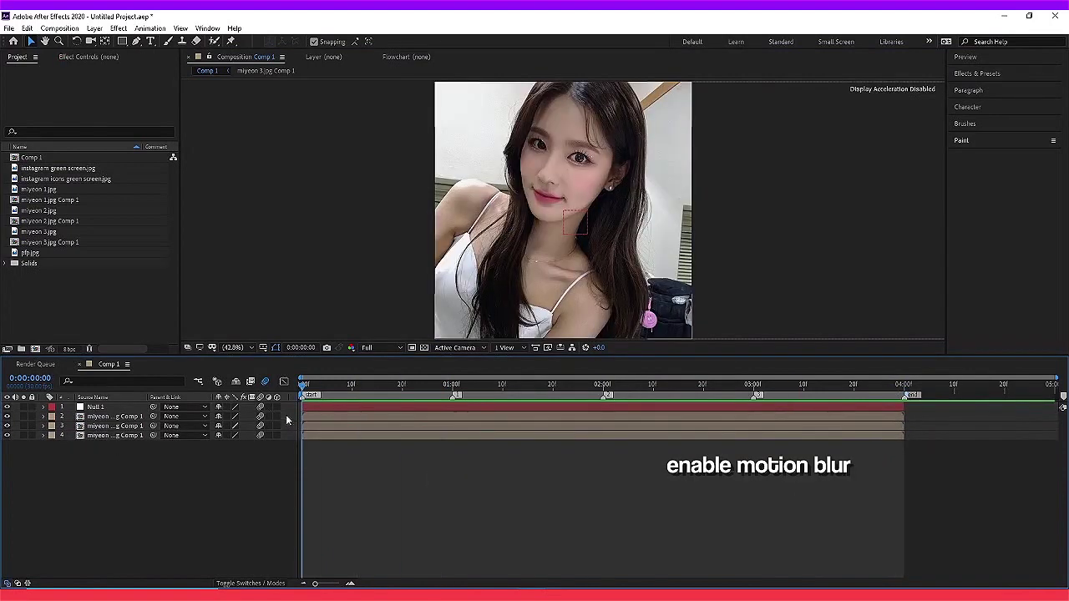
{"action": "left_click_drag", "start_coordinate": [286, 420], "coordinate": [317, 438]}
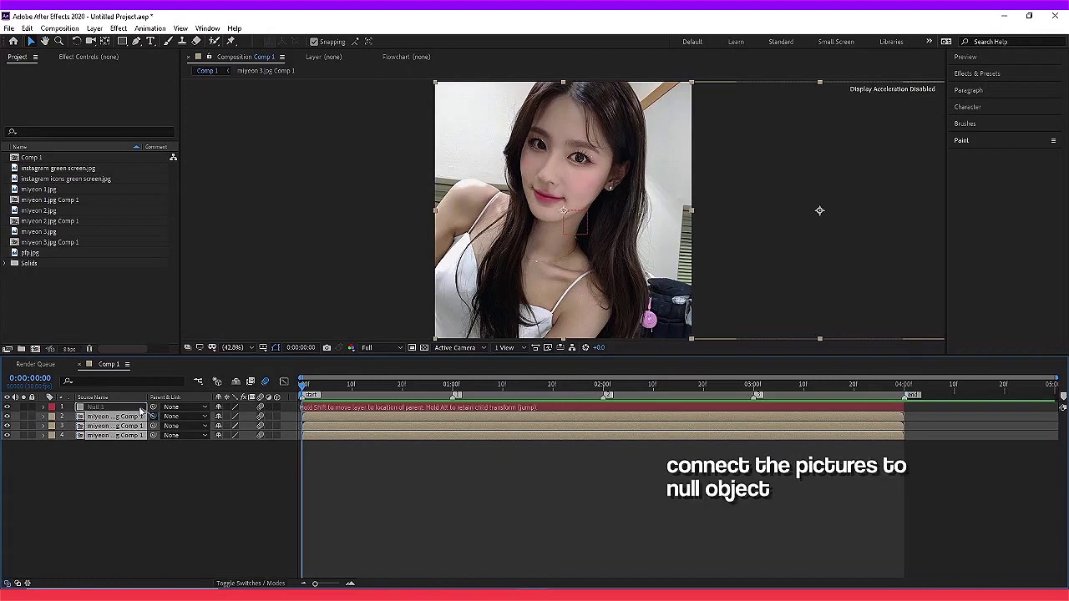
{"action": "left_click_drag", "start_coordinate": [153, 416], "coordinate": [312, 408]}
Step: Set preview resolution to Third and start a Position keyframe on Null 1 at 0:00
{"action": "left_click", "coordinate": [317, 409]}
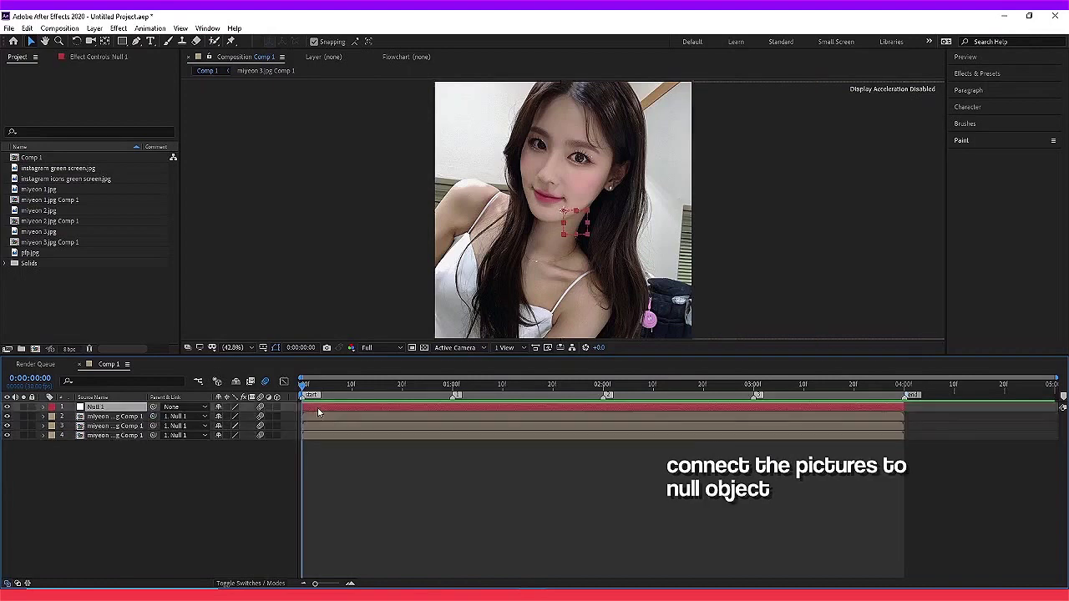
{"action": "left_click", "coordinate": [378, 348]}
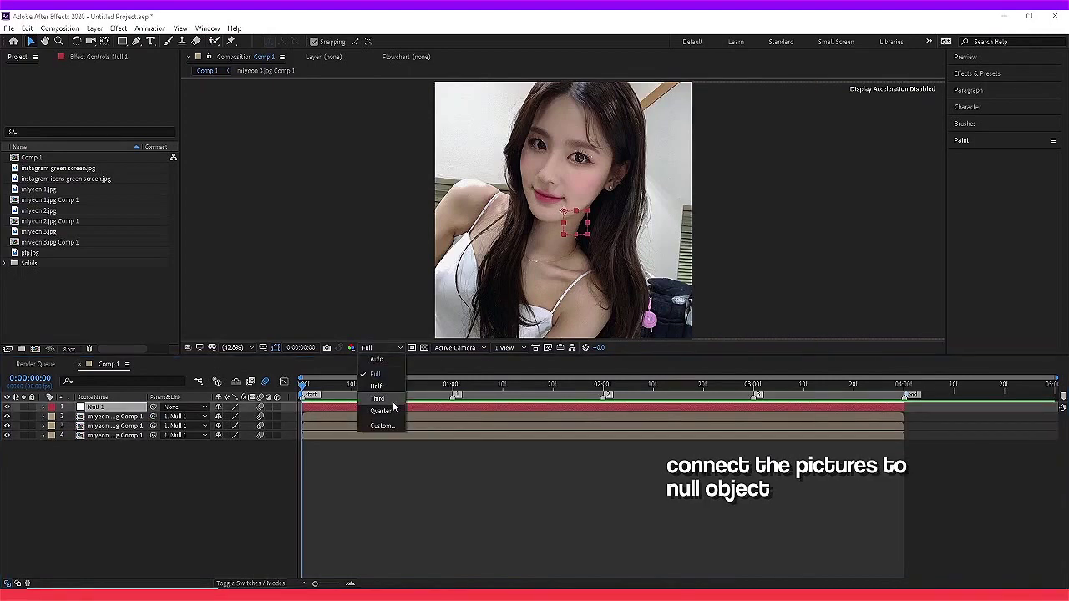
{"action": "left_click", "coordinate": [370, 410]}
{"action": "key", "text": "p"}
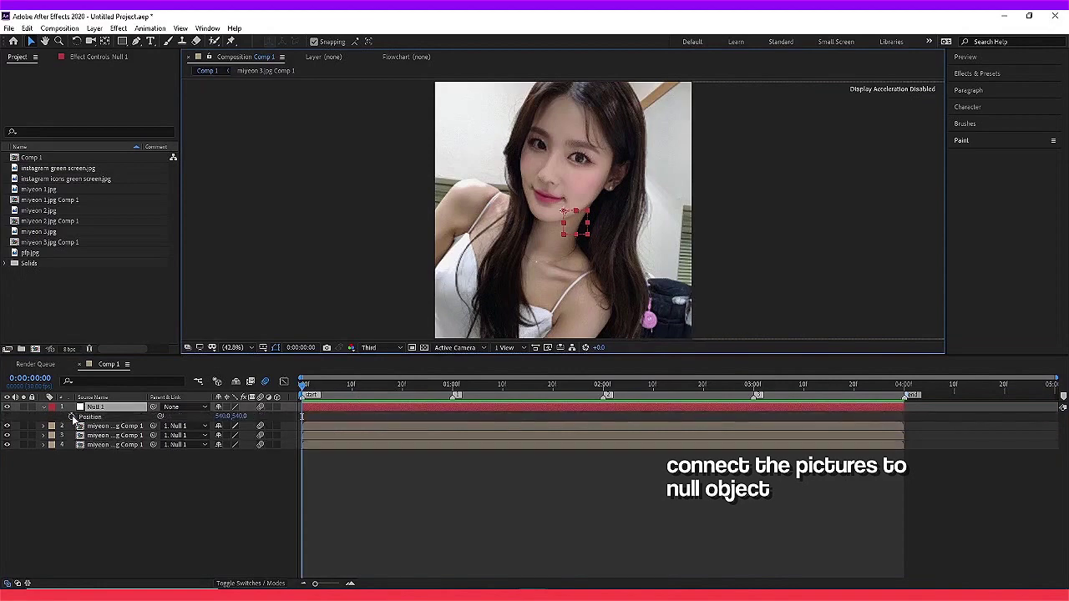
{"action": "left_click", "coordinate": [72, 416]}
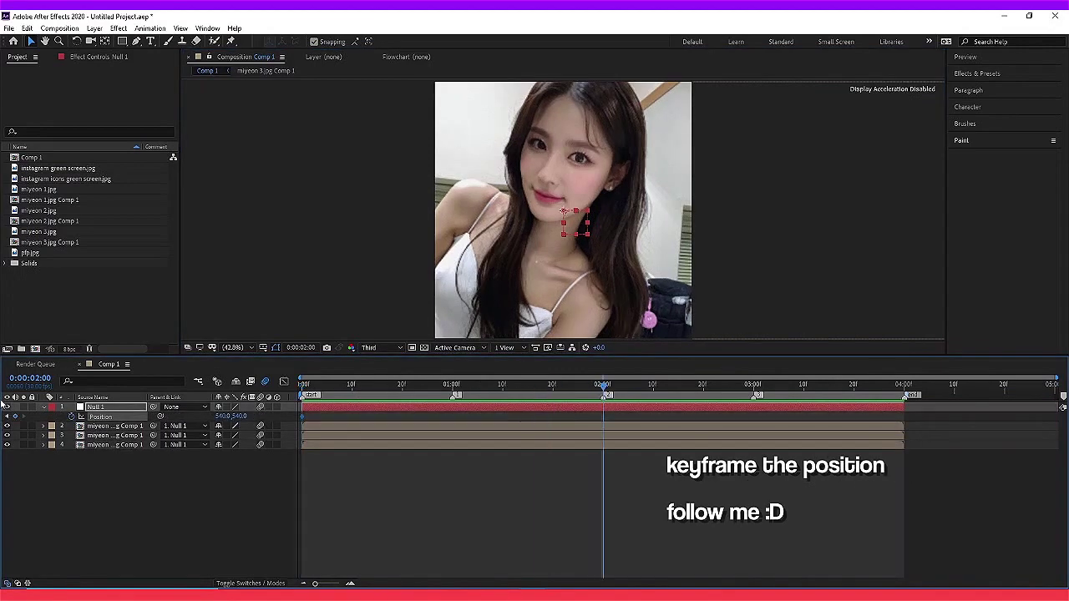
Step: Keyframe Null 1 sliding left by 2:00 so the second photo fills the frame
{"action": "left_click_drag", "start_coordinate": [563, 212], "coordinate": [467, 211]}
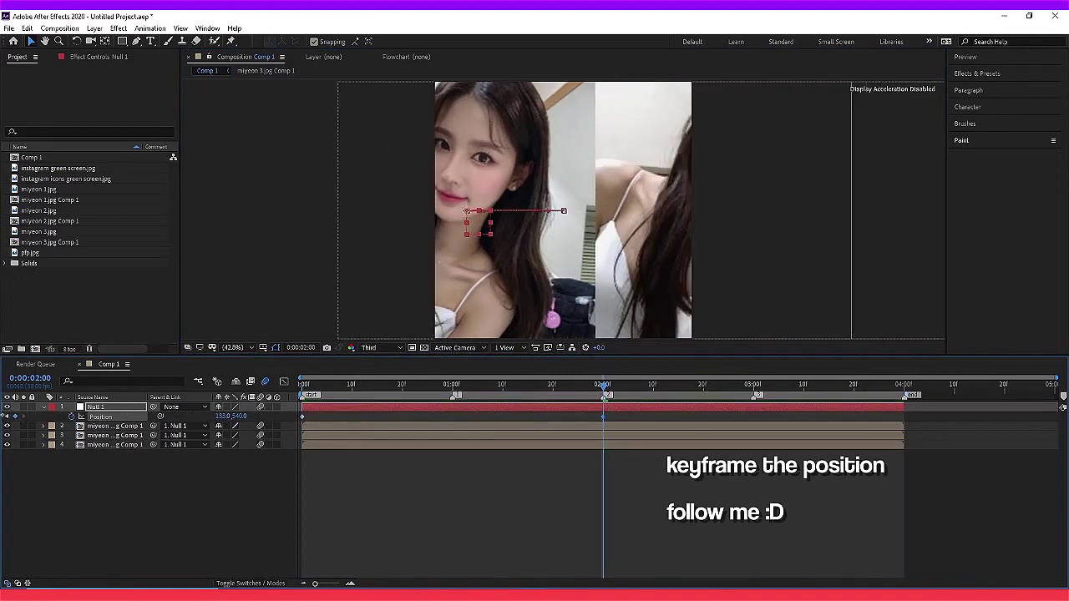
{"action": "left_click_drag", "start_coordinate": [225, 419], "coordinate": [89, 434]}
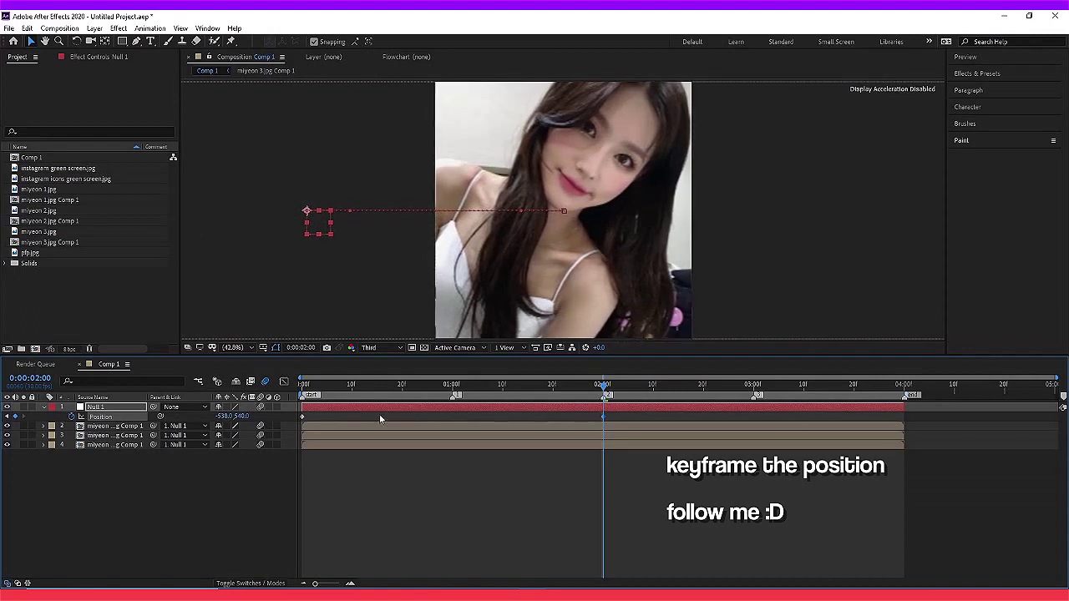
{"action": "left_click_drag", "start_coordinate": [618, 418], "coordinate": [296, 436]}
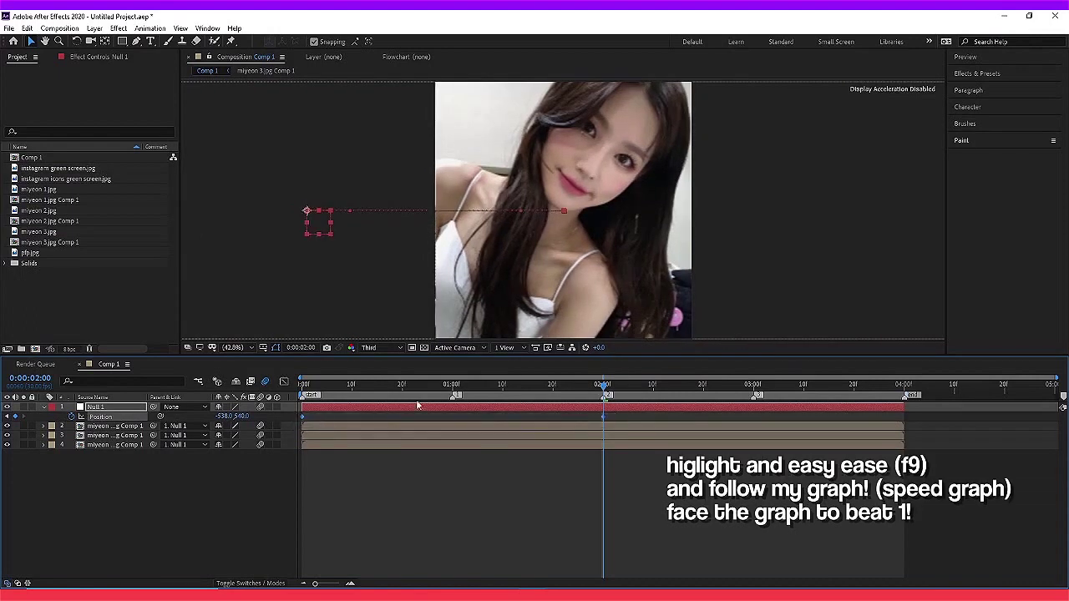
Step: Drag both keyframes' influence handles in the speed graph for a sharp peak at 1:00
{"action": "left_click", "coordinate": [453, 391]}
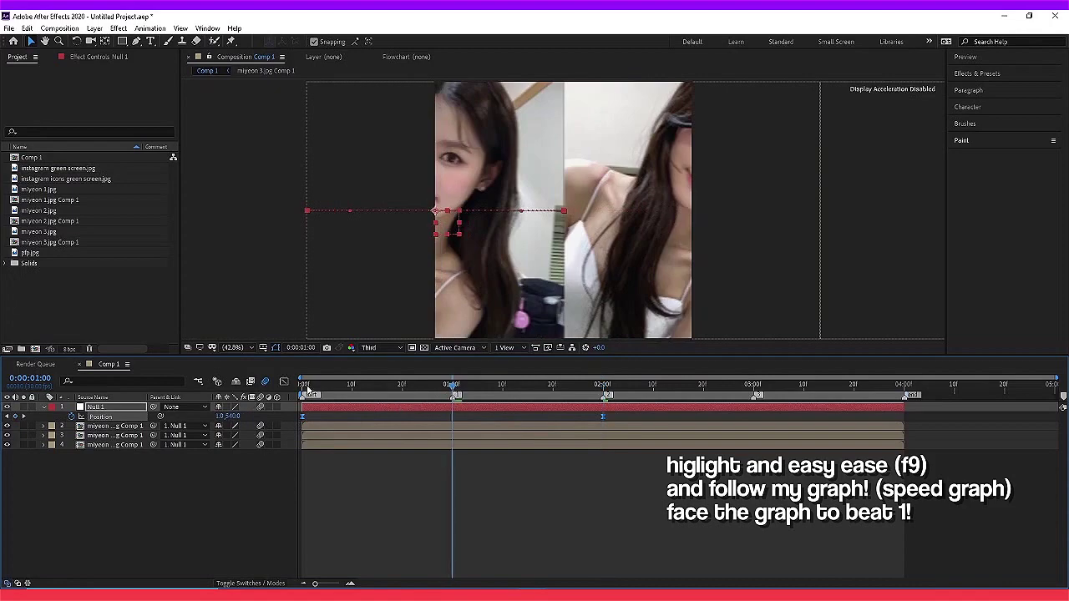
{"action": "left_click", "coordinate": [284, 381]}
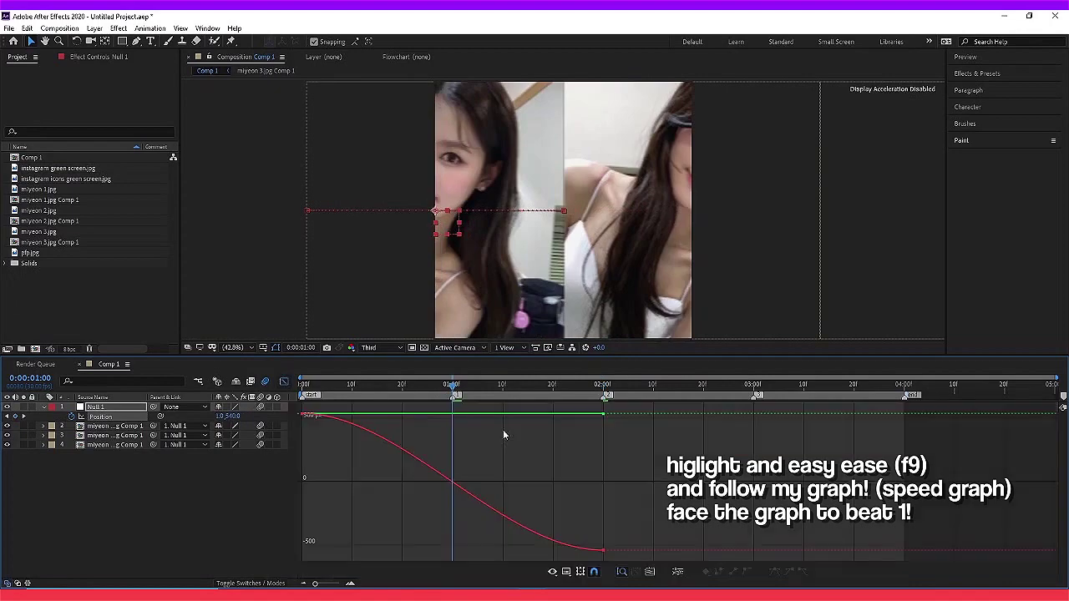
{"action": "left_click", "coordinate": [552, 572]}
{"action": "left_click", "coordinate": [589, 465]}
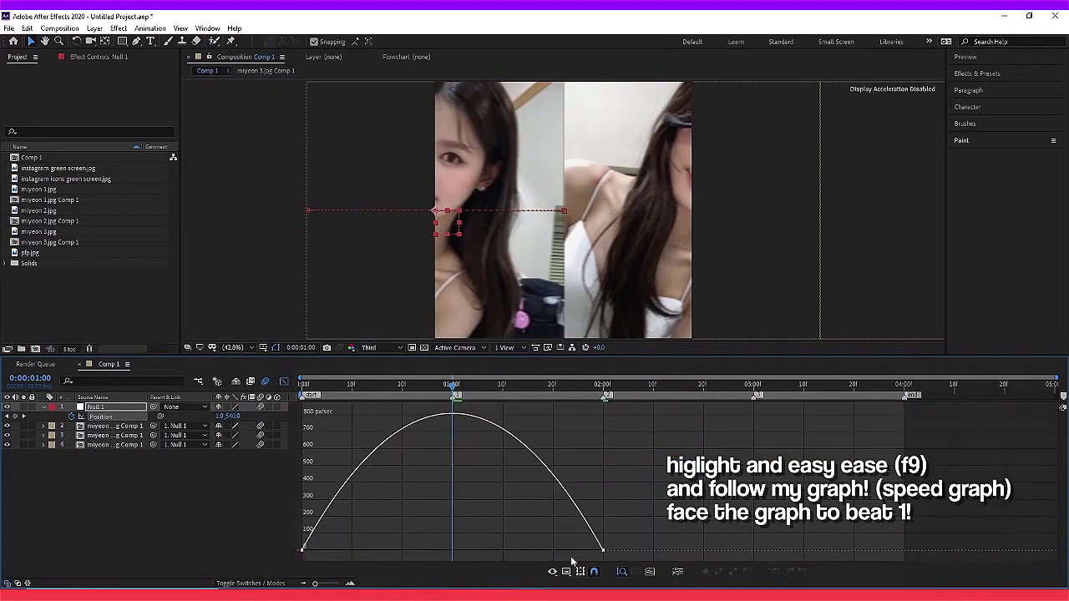
{"action": "left_click_drag", "start_coordinate": [567, 526], "coordinate": [640, 573]}
{"action": "left_click_drag", "start_coordinate": [503, 551], "coordinate": [464, 555]}
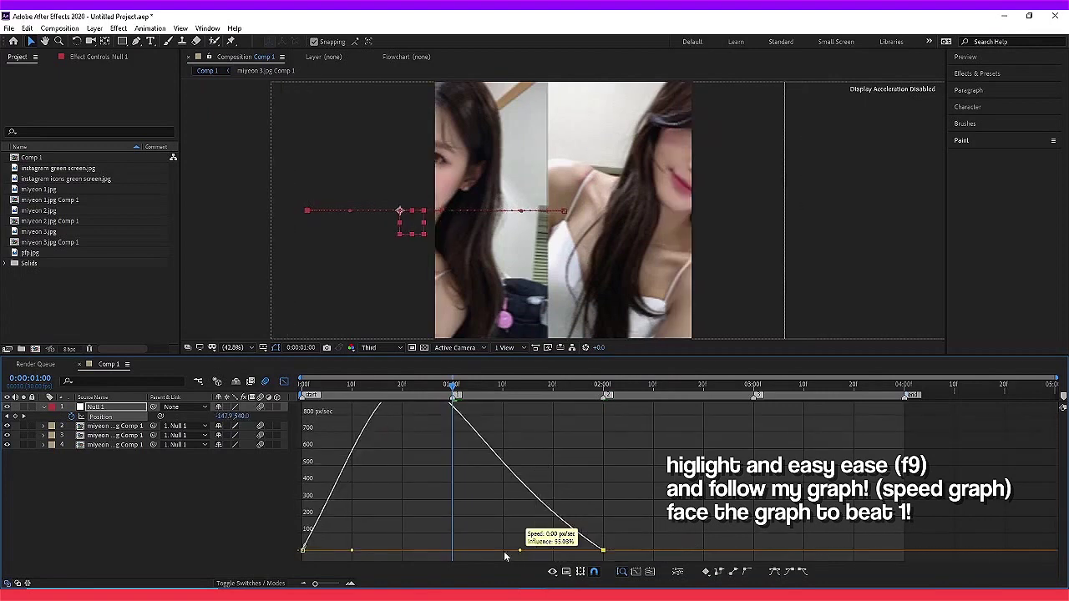
{"action": "left_click_drag", "start_coordinate": [352, 551], "coordinate": [485, 553]}
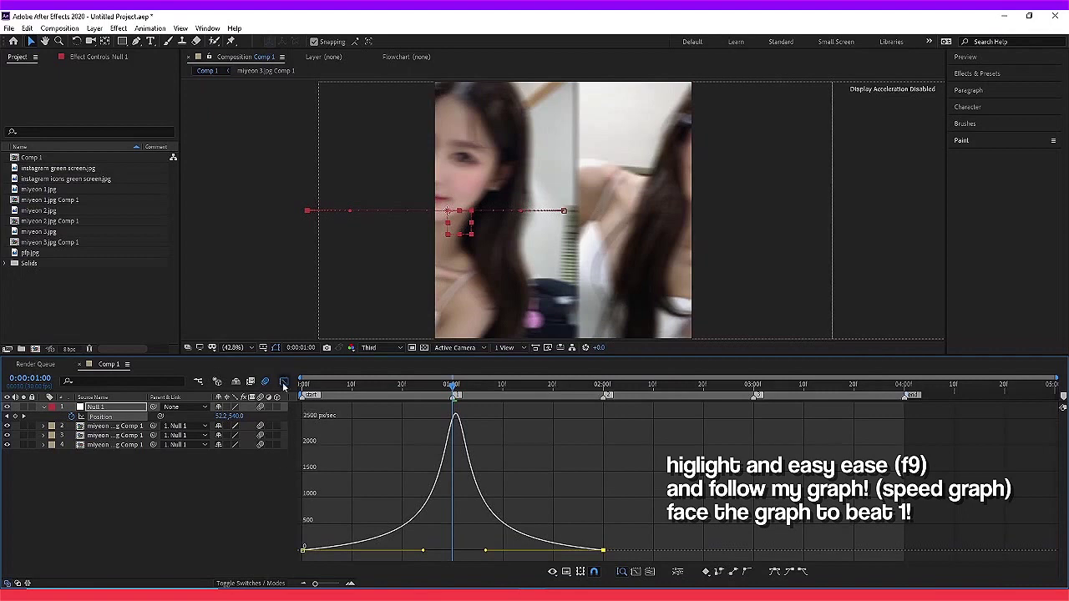
{"action": "left_click", "coordinate": [283, 382]}
Step: Add a Null 2 layer and set the current time to 1:00
{"action": "right_click", "coordinate": [303, 413]}
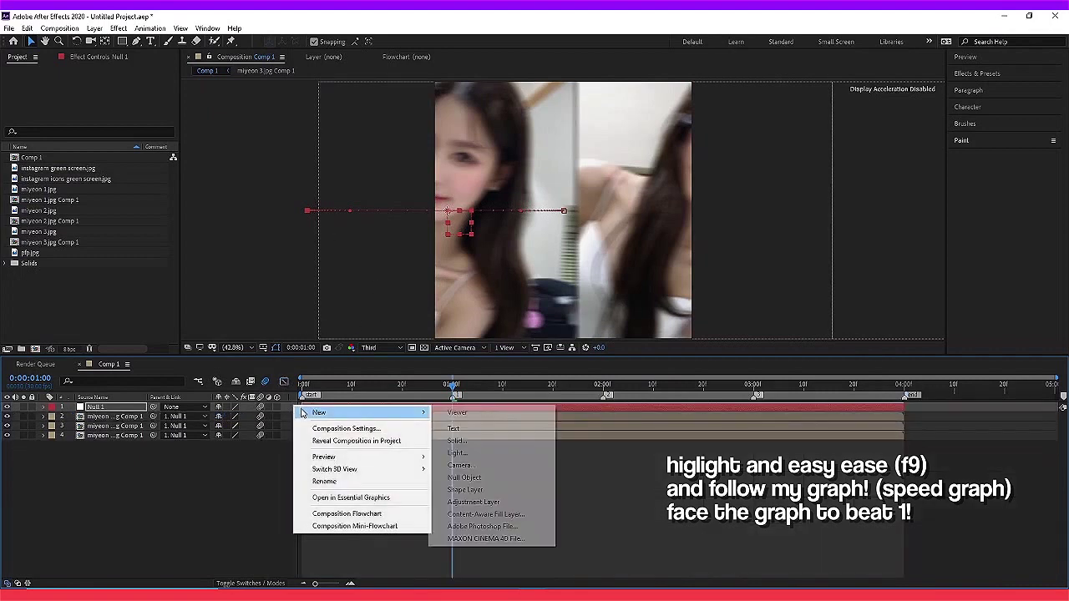
{"action": "left_click", "coordinate": [466, 477]}
{"action": "left_click", "coordinate": [906, 387]}
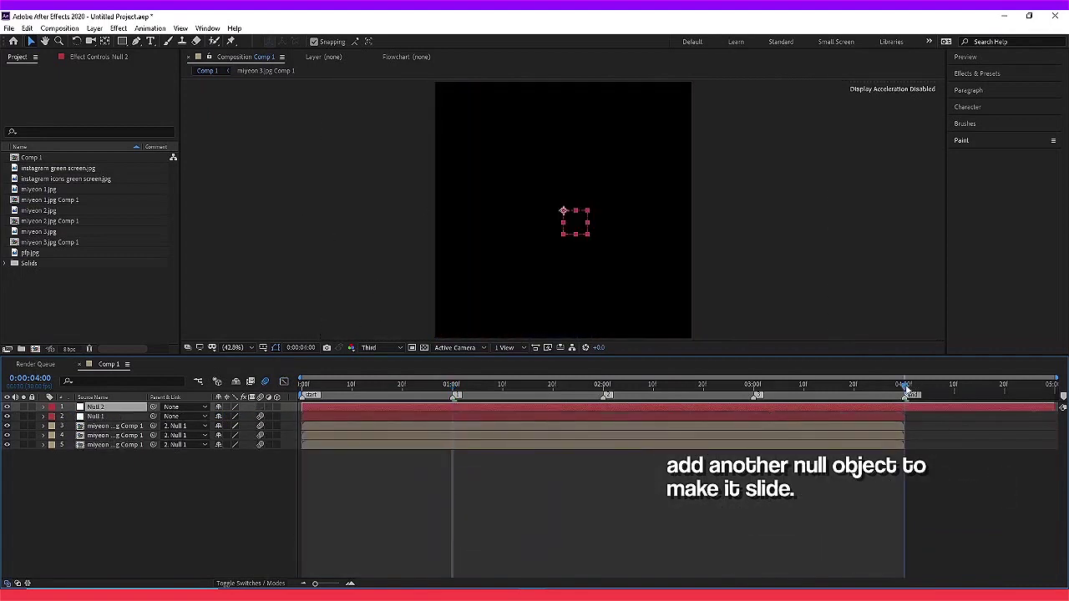
{"action": "left_click", "coordinate": [457, 386]}
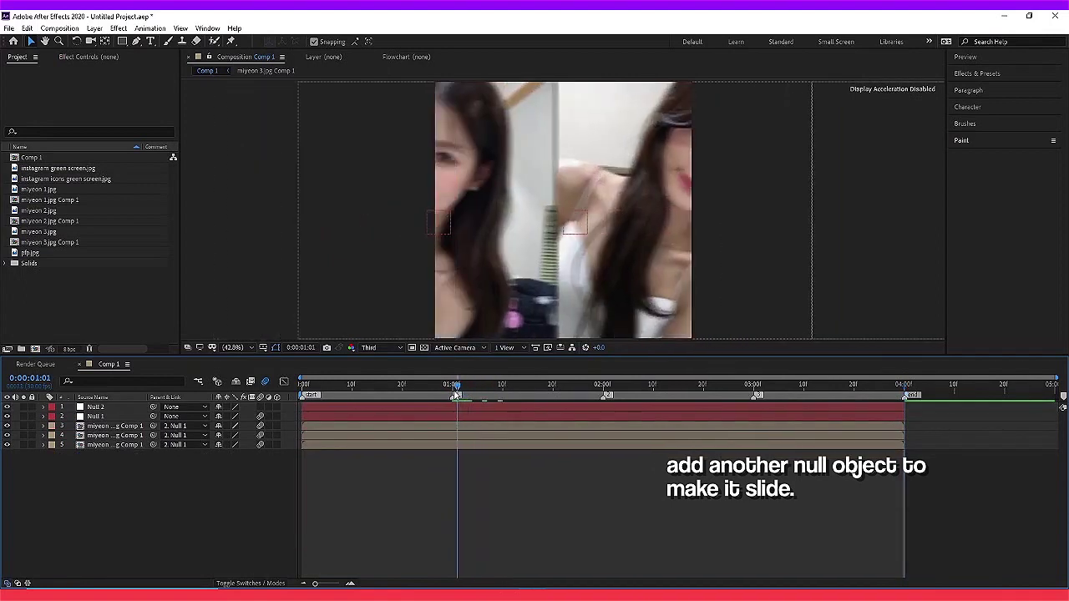
{"action": "left_click_drag", "start_coordinate": [457, 395], "coordinate": [452, 395]}
Step: Parent Null 1 to Null 2 and reveal Null 2's Position
{"action": "left_click", "coordinate": [428, 419]}
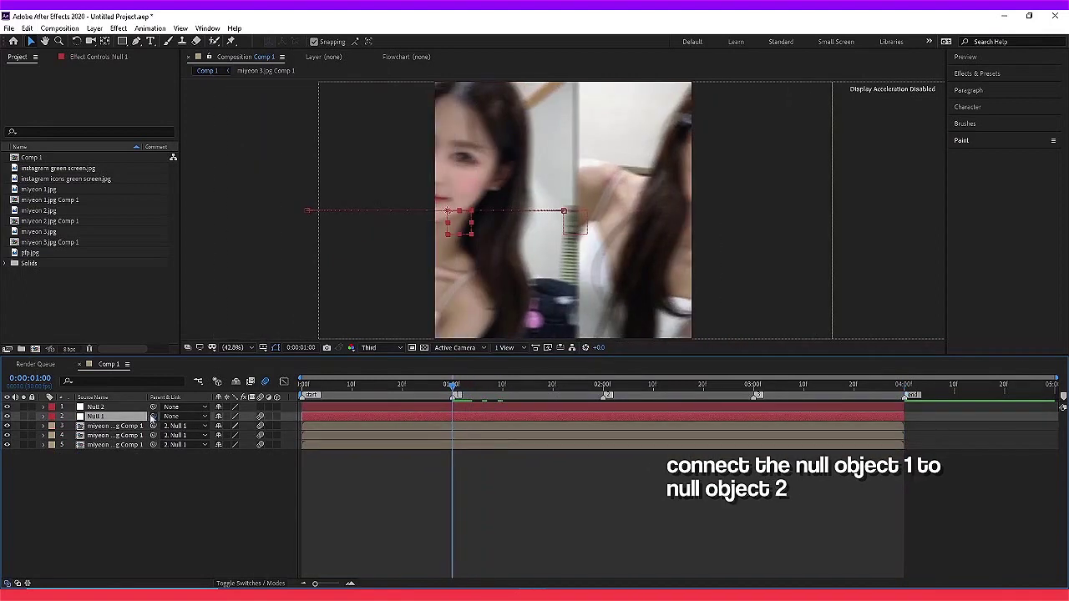
{"action": "left_click_drag", "start_coordinate": [152, 416], "coordinate": [96, 407]}
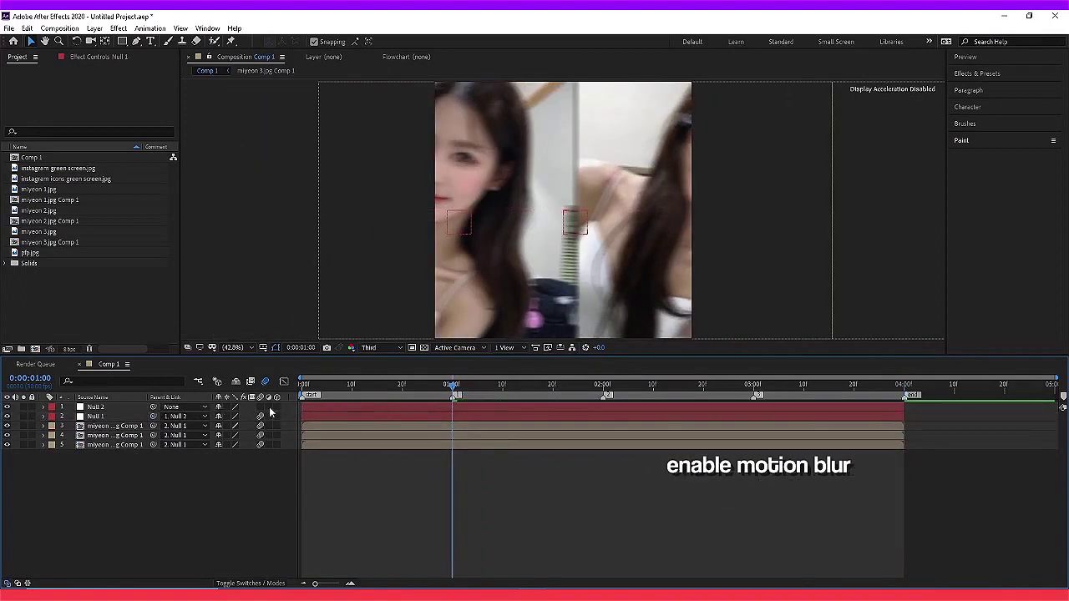
{"action": "left_click", "coordinate": [439, 418]}
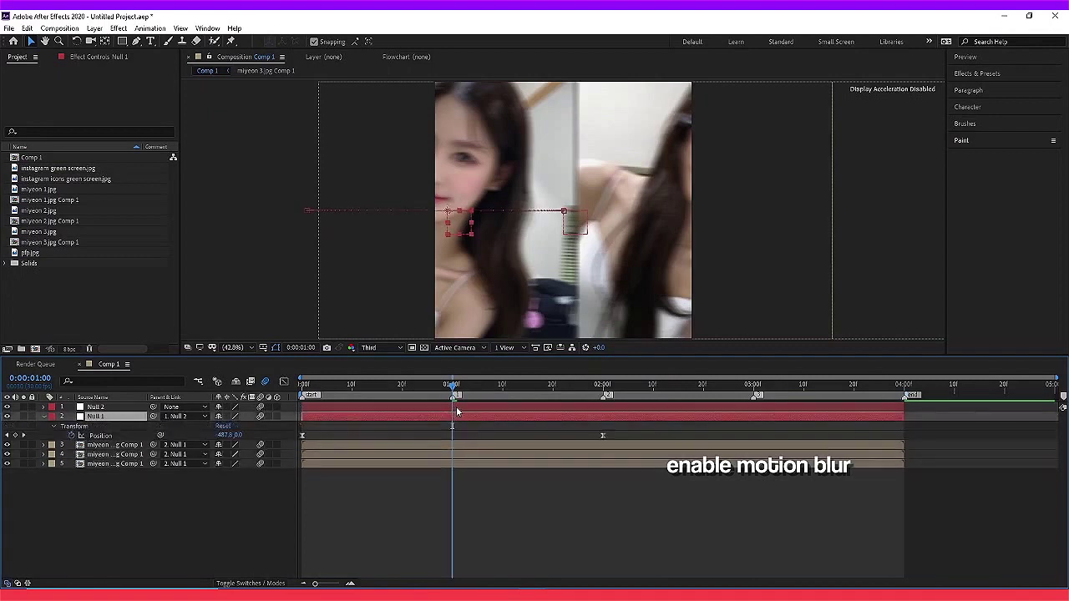
{"action": "left_click", "coordinate": [460, 408]}
{"action": "key", "text": "p"}
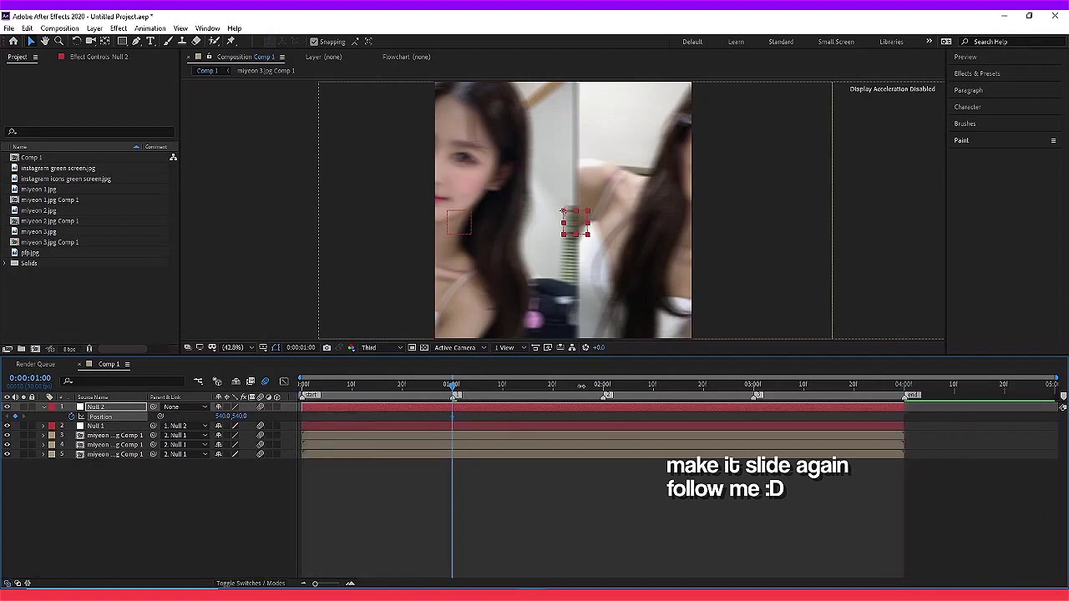
Step: At 3:00, move Null 2's Position X to about -542 and apply Easy Ease
{"action": "left_click", "coordinate": [673, 387]}
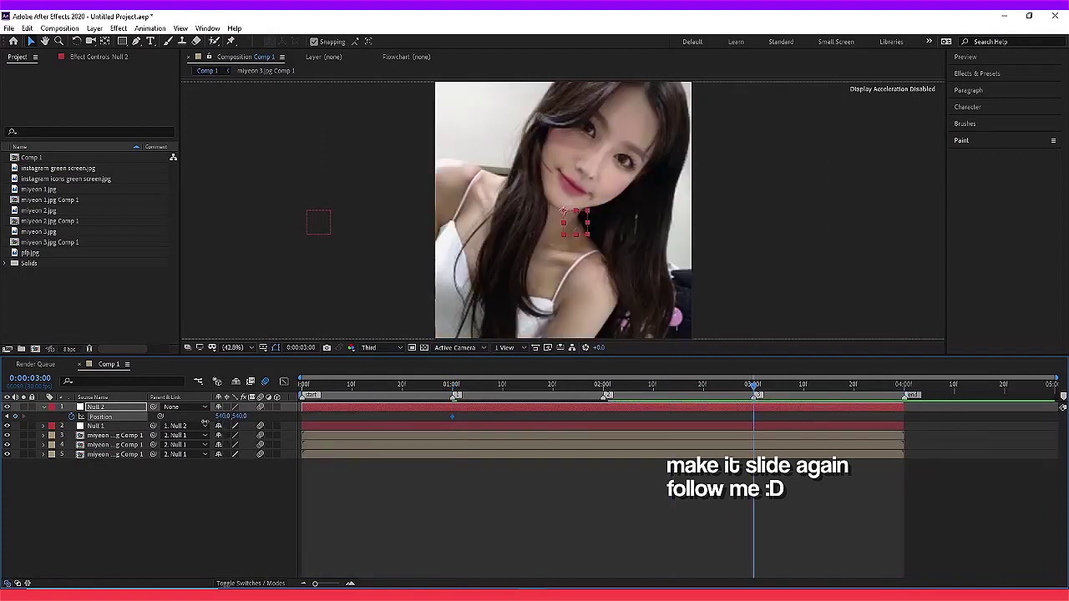
{"action": "left_click_drag", "start_coordinate": [221, 416], "coordinate": [164, 424]}
{"action": "left_click_drag", "start_coordinate": [231, 418], "coordinate": [167, 417]}
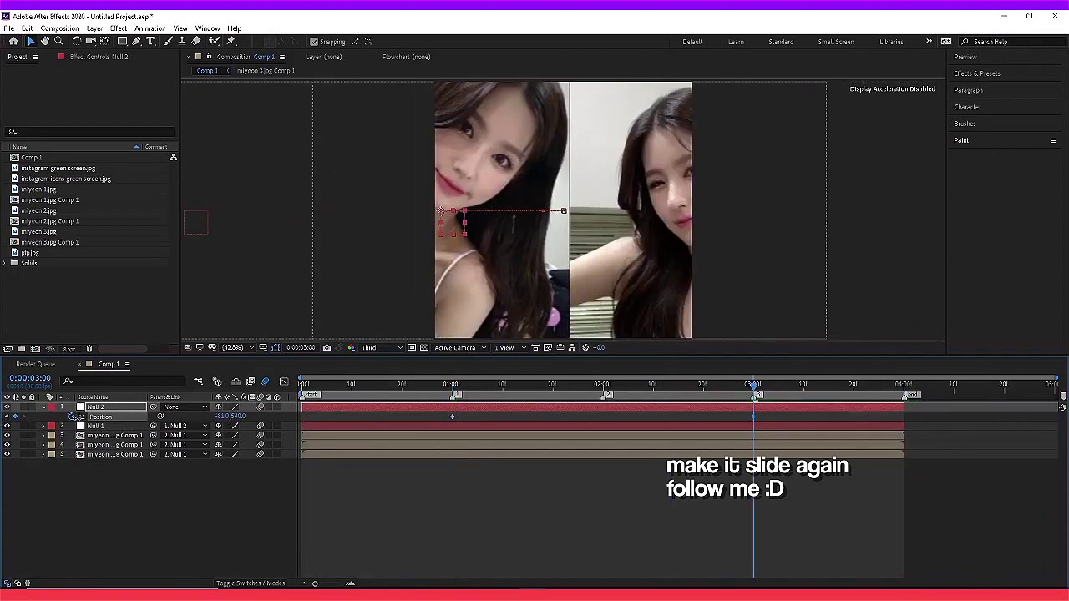
{"action": "left_click_drag", "start_coordinate": [233, 418], "coordinate": [167, 417]}
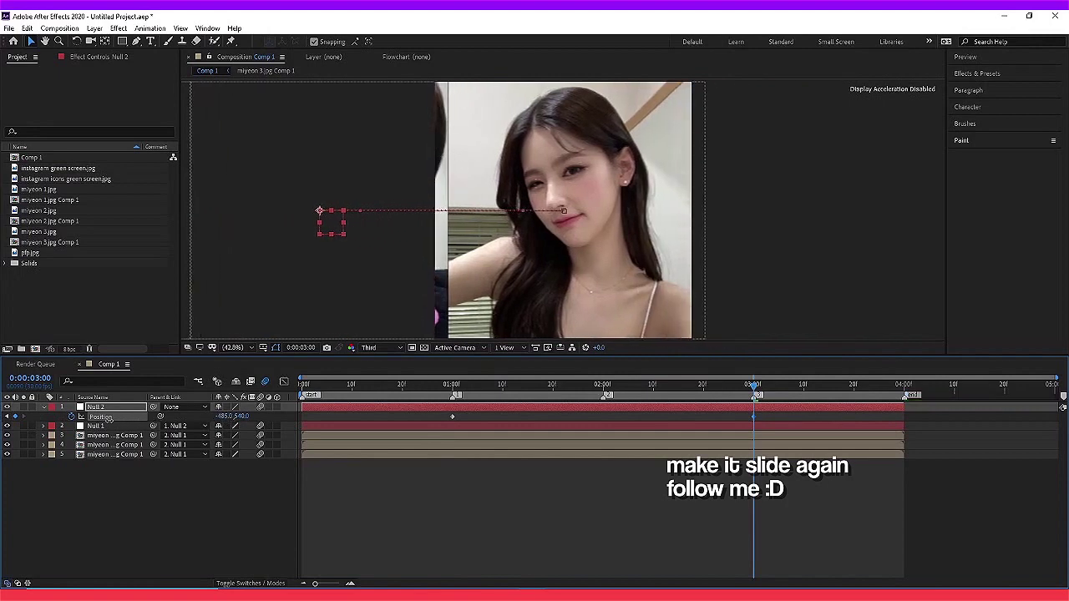
{"action": "left_click_drag", "start_coordinate": [232, 416], "coordinate": [236, 416]}
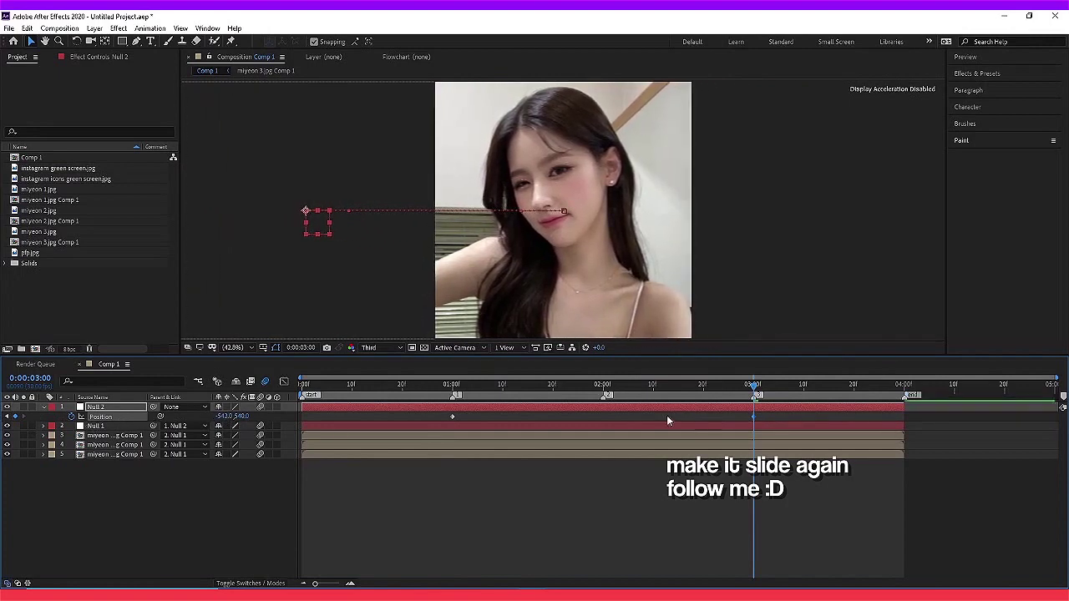
{"action": "key", "text": "F9"}
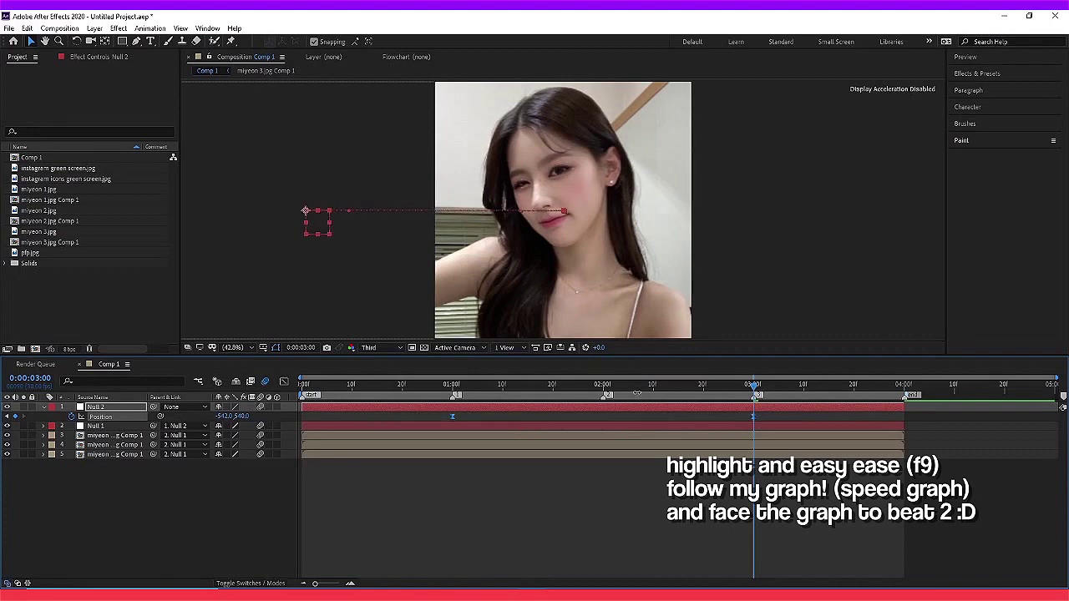
Step: Drag both keyframes' influence handles in the speed graph for a sharp peak at 2:00
{"action": "left_click", "coordinate": [605, 398]}
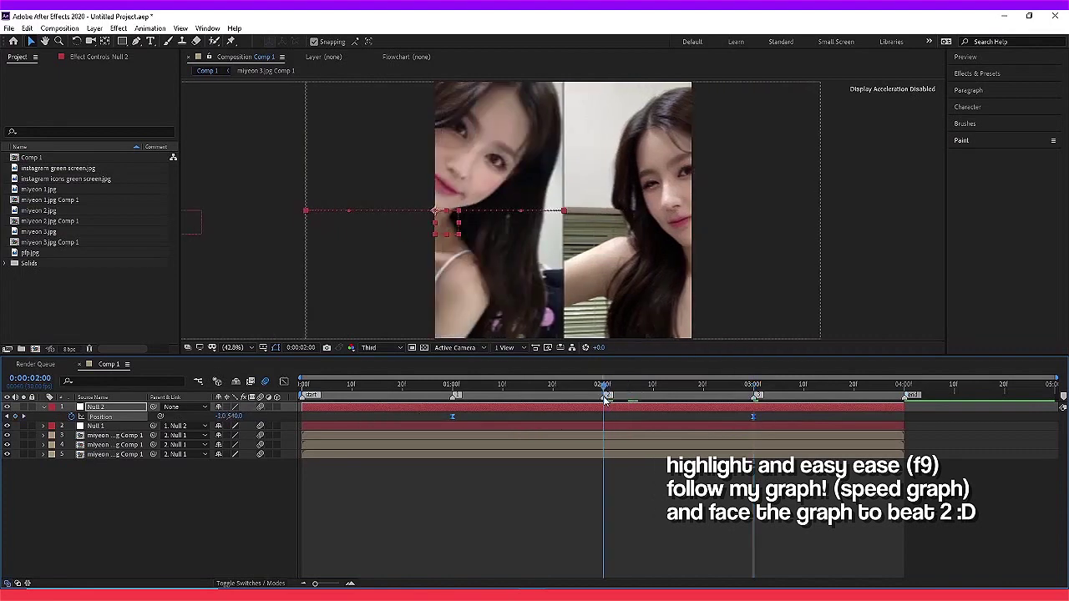
{"action": "left_click", "coordinate": [284, 382]}
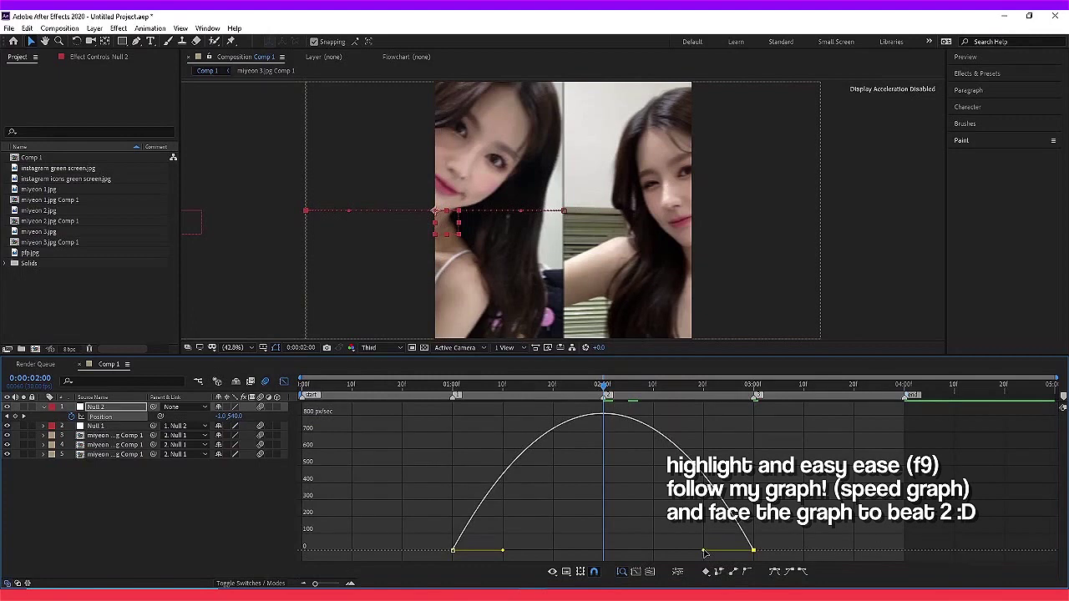
{"action": "left_click_drag", "start_coordinate": [704, 552], "coordinate": [621, 551]}
{"action": "left_click_drag", "start_coordinate": [503, 552], "coordinate": [562, 551]}
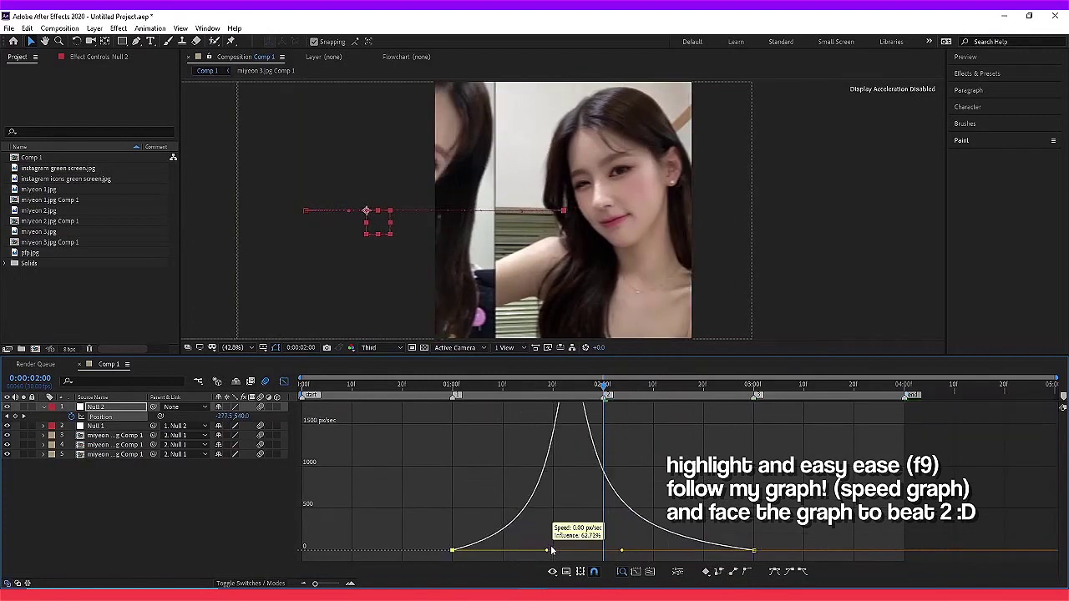
{"action": "key", "text": "ctrl+z"}
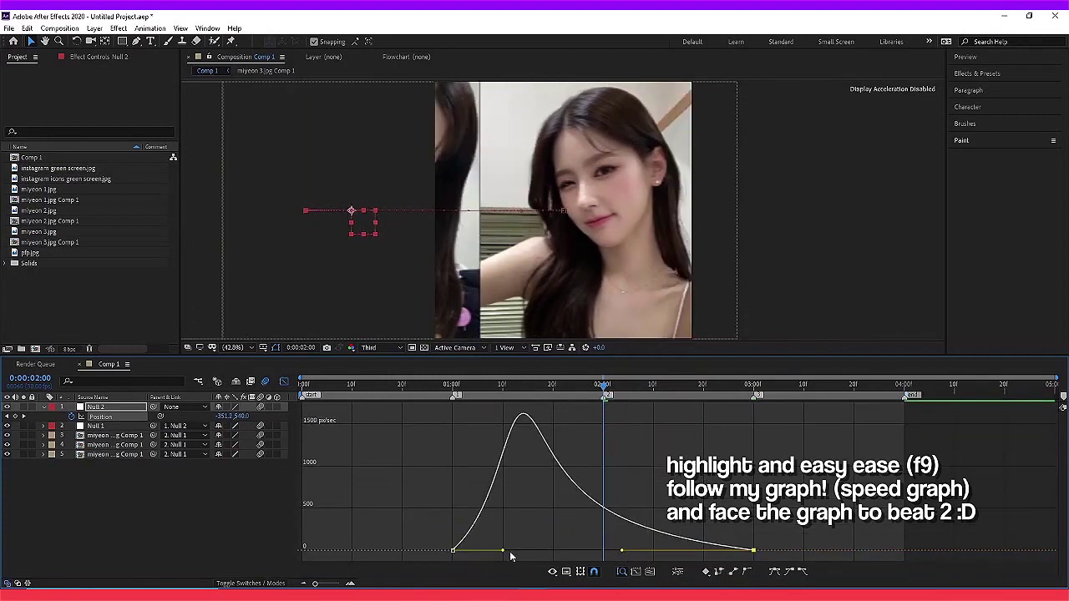
{"action": "left_click_drag", "start_coordinate": [503, 553], "coordinate": [596, 556]}
{"action": "left_click", "coordinate": [284, 381]}
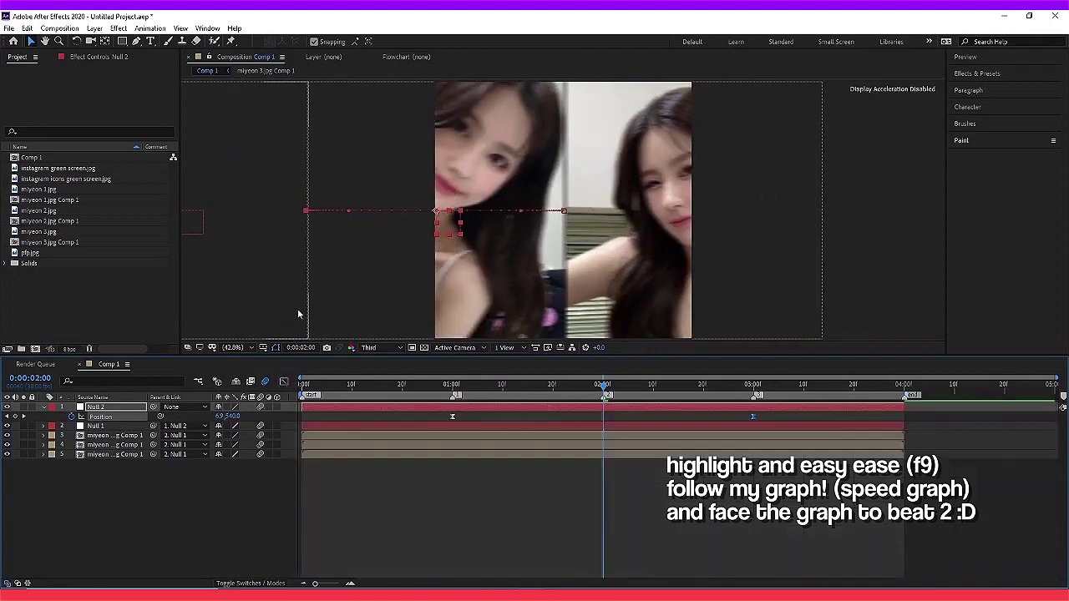
{"action": "right_click", "coordinate": [294, 411]}
{"action": "mouse_move", "coordinate": [367, 416]}
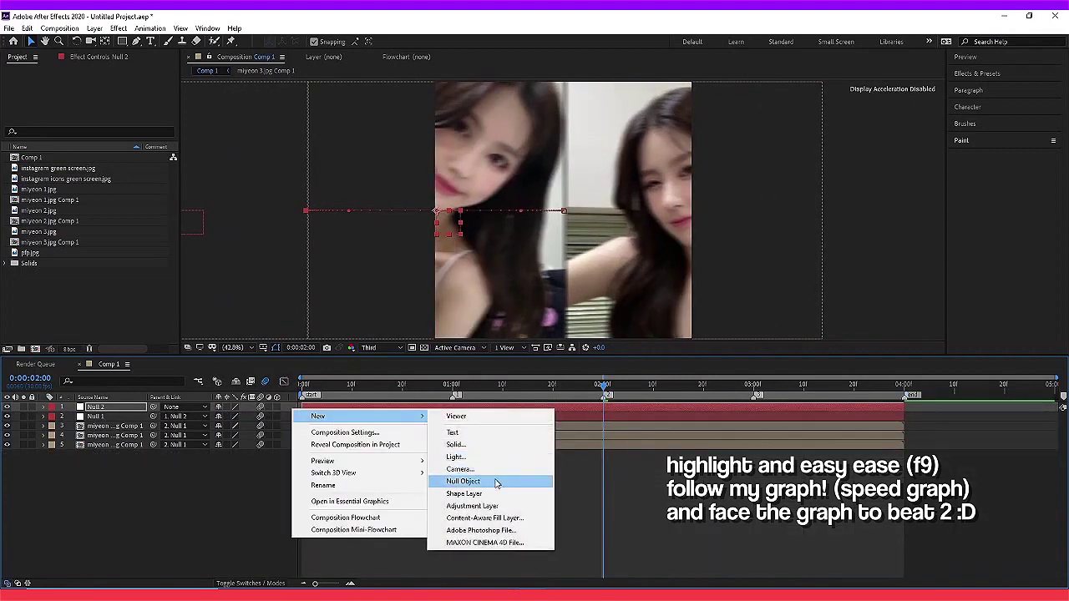
{"action": "left_click", "coordinate": [526, 481]}
{"action": "left_click_drag", "start_coordinate": [902, 391], "coordinate": [604, 388]}
{"action": "key", "text": "ctrl+alt+shift+y"}
{"action": "key", "text": "Delete"}
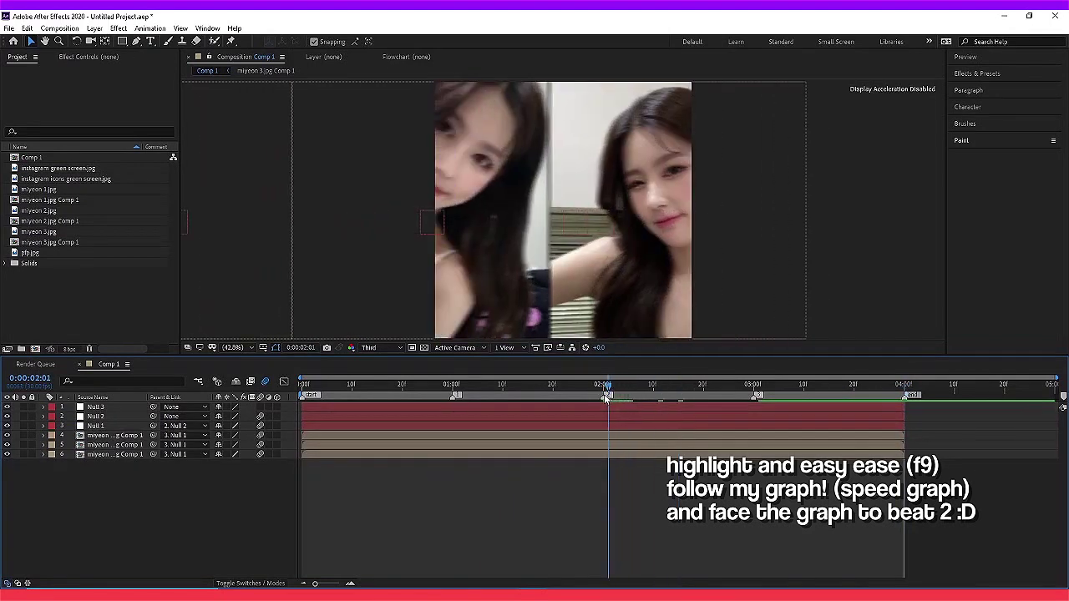
{"action": "left_click", "coordinate": [414, 418]}
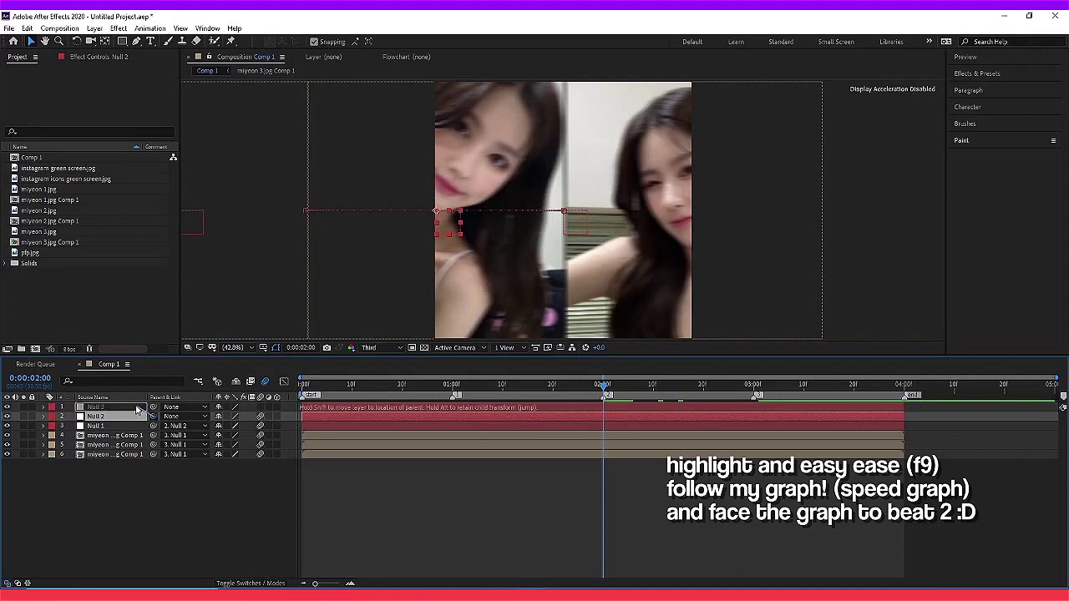
{"action": "left_click_drag", "start_coordinate": [153, 416], "coordinate": [95, 407]}
{"action": "left_click", "coordinate": [667, 406]}
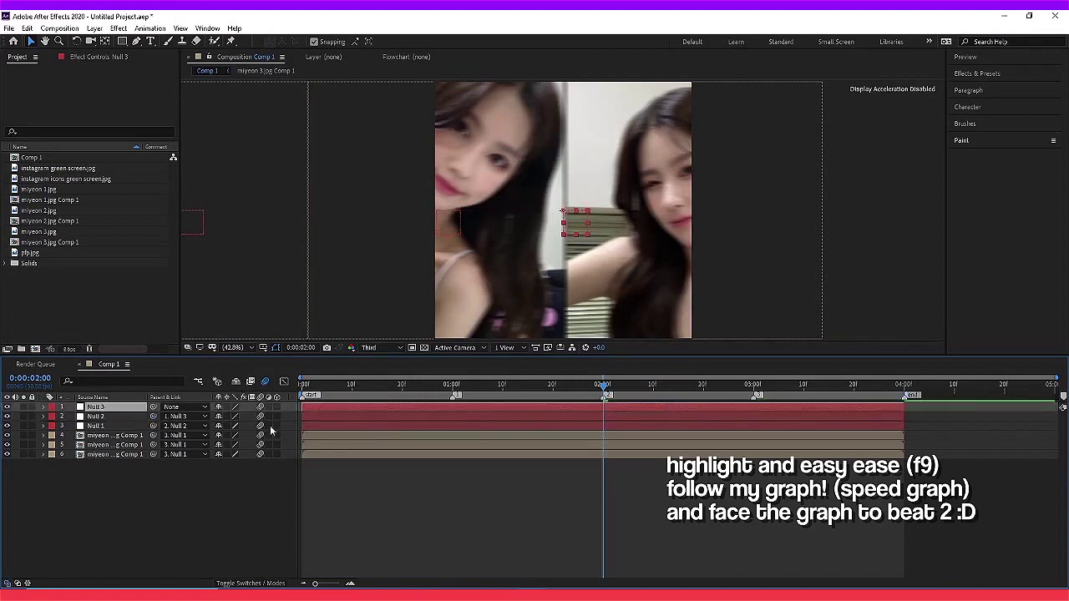
{"action": "key", "text": "p"}
{"action": "left_click", "coordinate": [904, 389]}
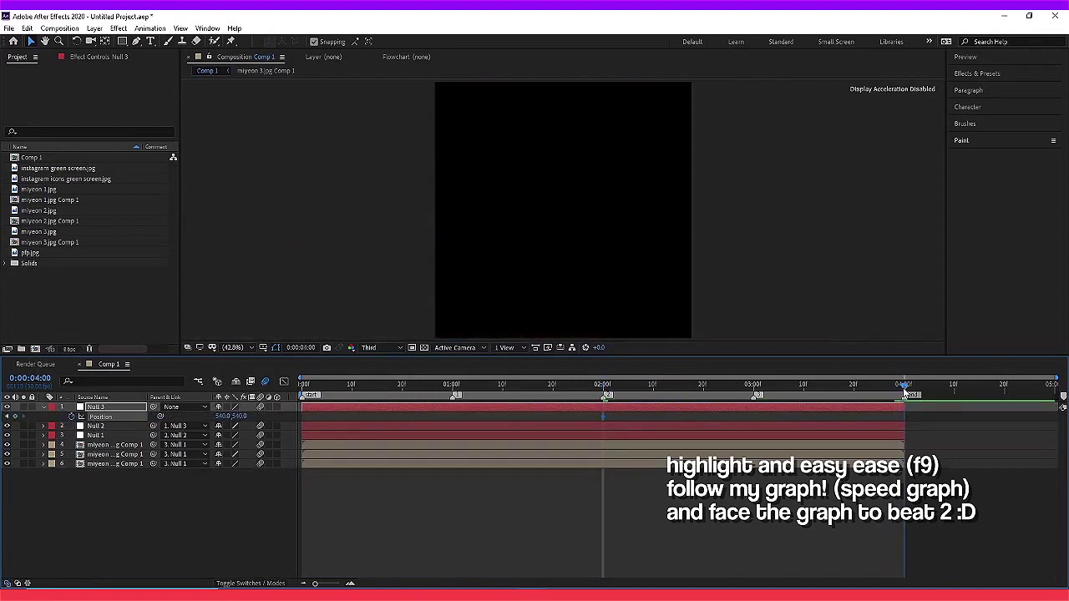
{"action": "left_click", "coordinate": [902, 390]}
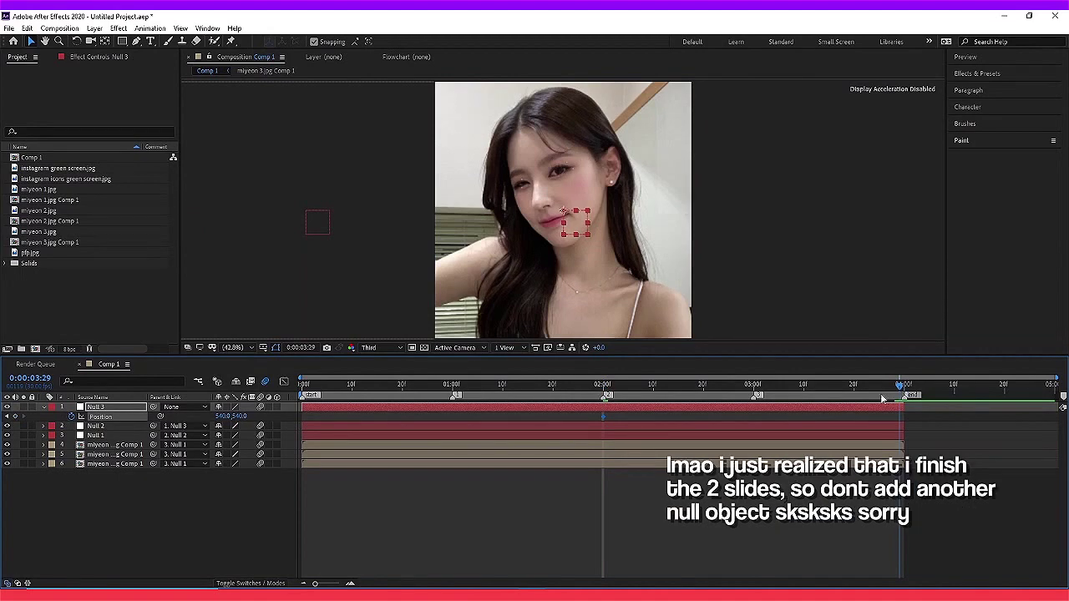
{"action": "key", "text": "space"}
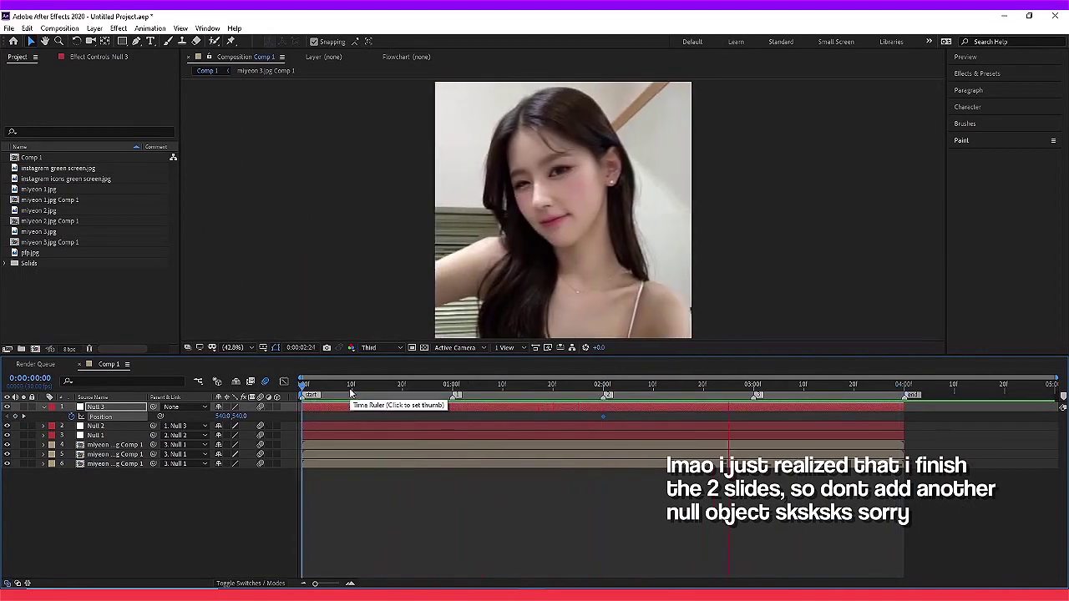
{"action": "key", "text": "space"}
{"action": "key", "text": "Delete"}
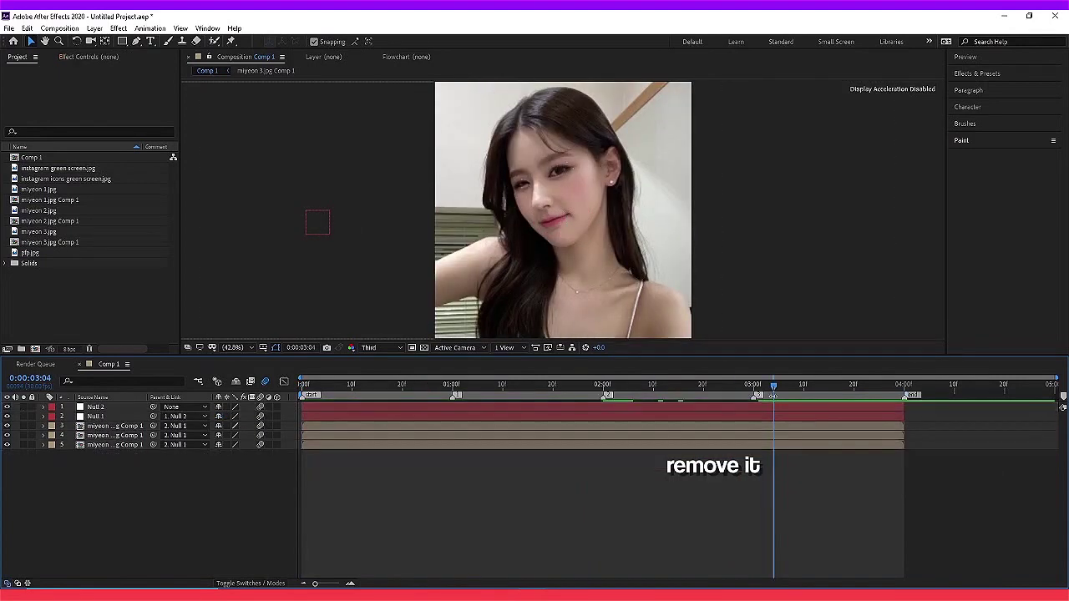
{"action": "key", "text": "Home"}
{"action": "key", "text": "space"}
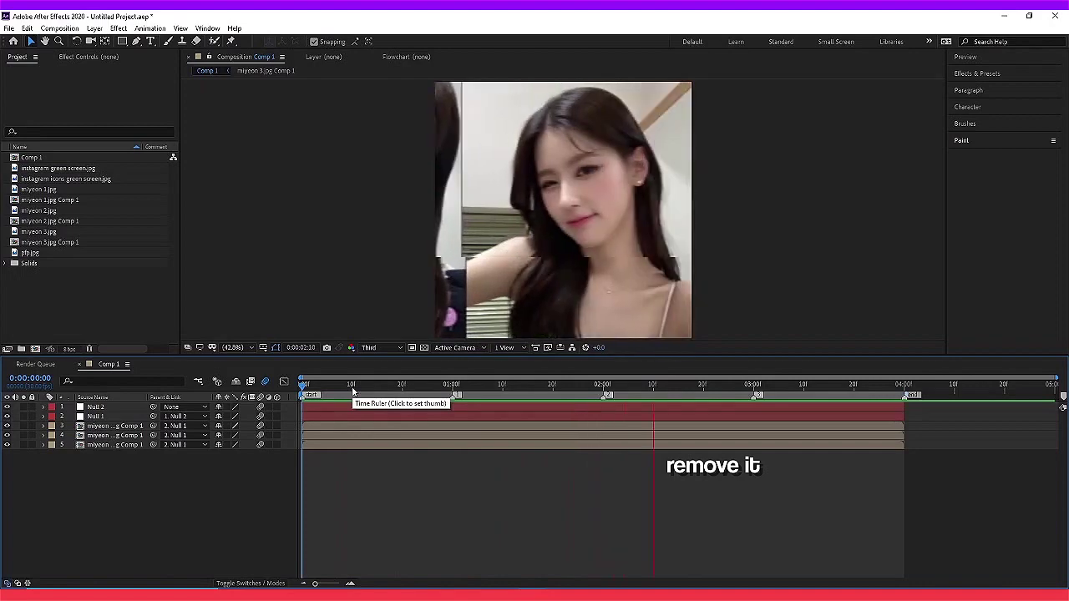
{"action": "key", "text": "space"}
{"action": "key", "text": "ctrl+a"}
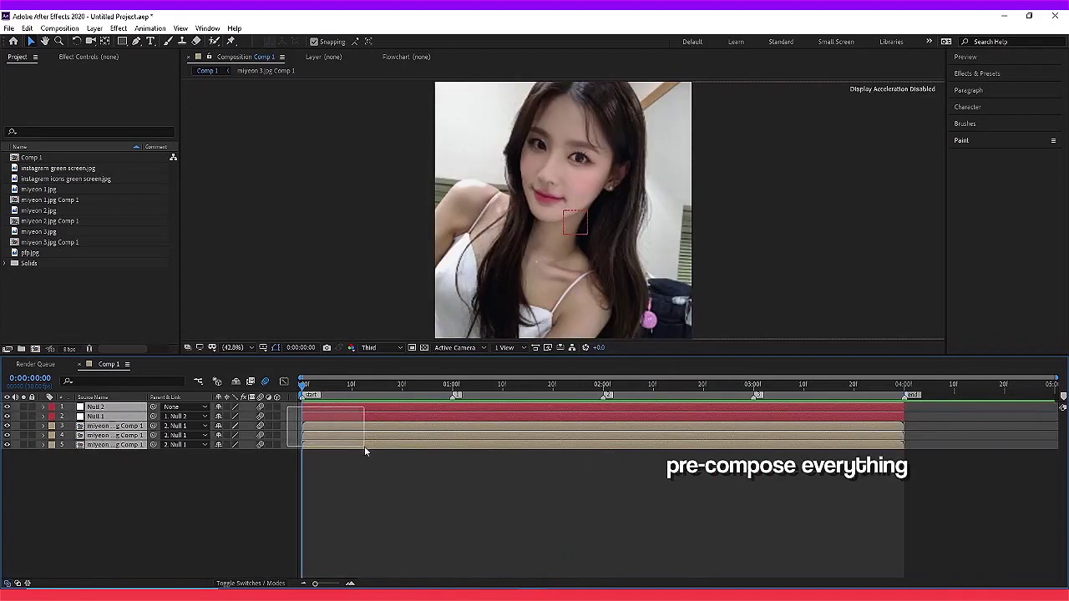
Step: Pre-compose all the layers into Pre-comp 1
{"action": "right_click", "coordinate": [364, 446]}
{"action": "left_click", "coordinate": [401, 396]}
{"action": "left_click", "coordinate": [558, 371]}
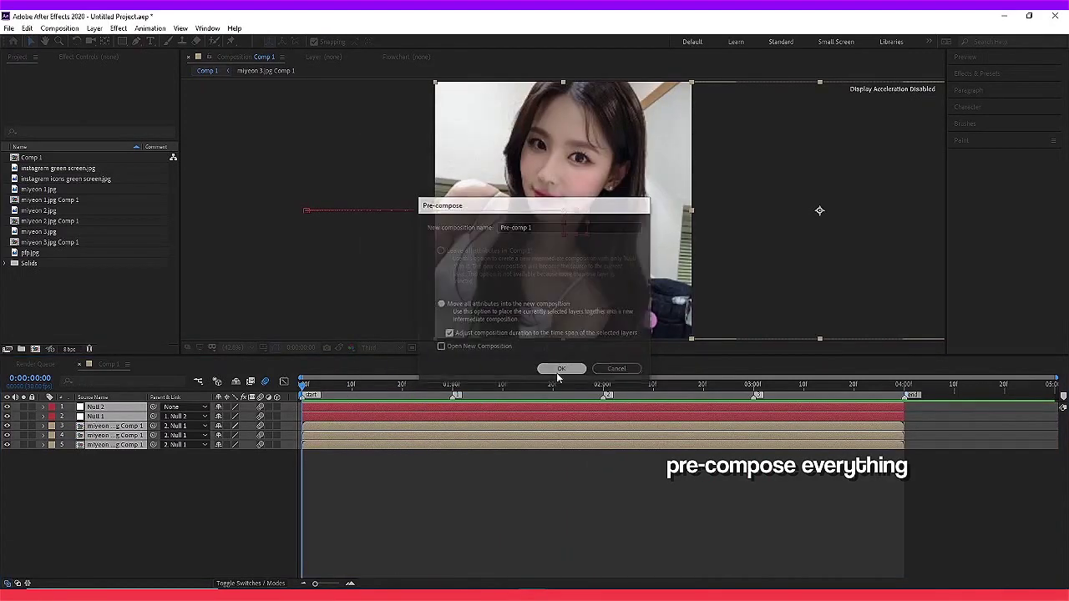
{"action": "left_click", "coordinate": [499, 490]}
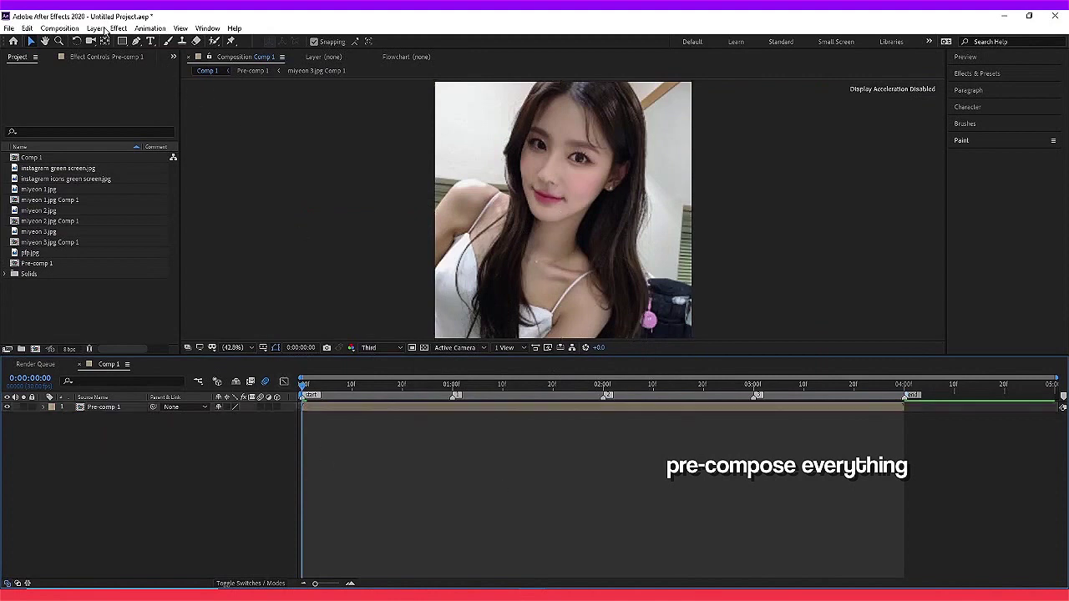
Step: Add a full-frame rectangle border with a 20 px white (FFFFFF) stroke
{"action": "double_click", "coordinate": [122, 41]}
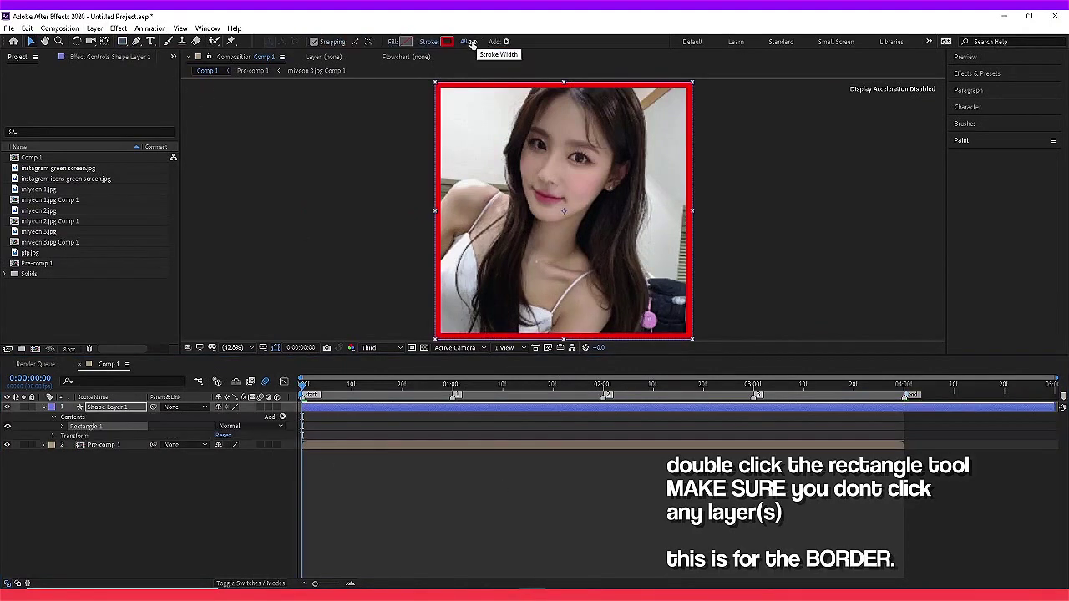
{"action": "left_click_drag", "start_coordinate": [472, 43], "coordinate": [458, 41]}
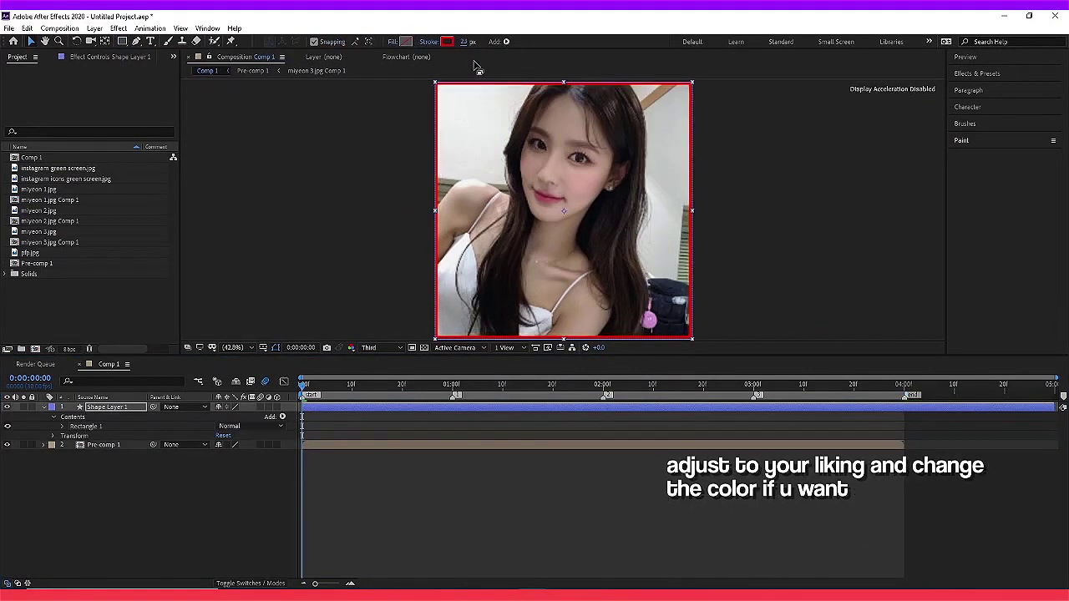
{"action": "type", "text": "20"}
{"action": "key", "text": "Return"}
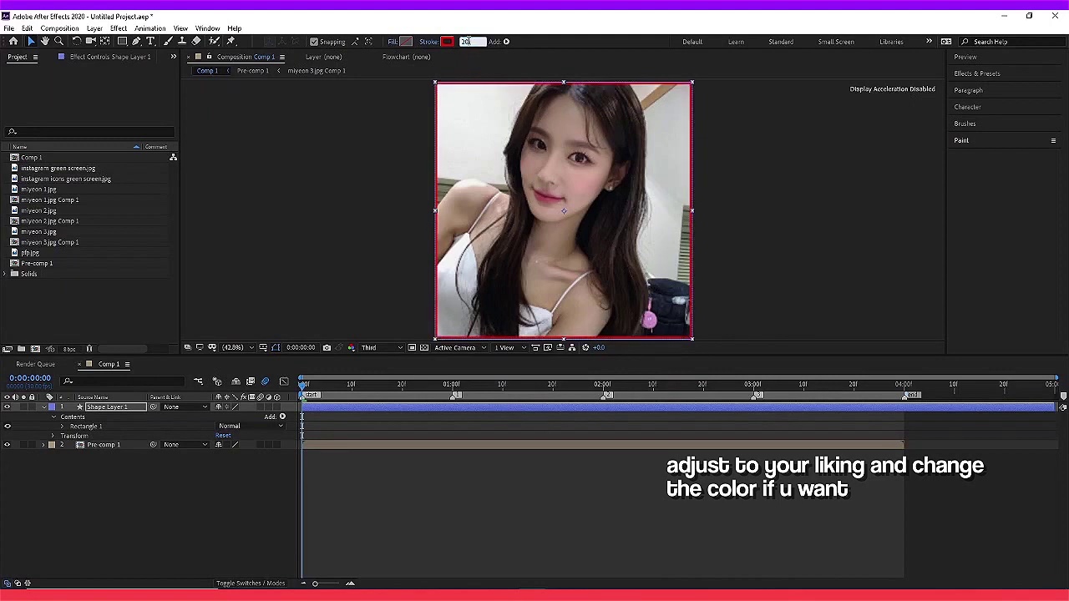
{"action": "left_click", "coordinate": [443, 520]}
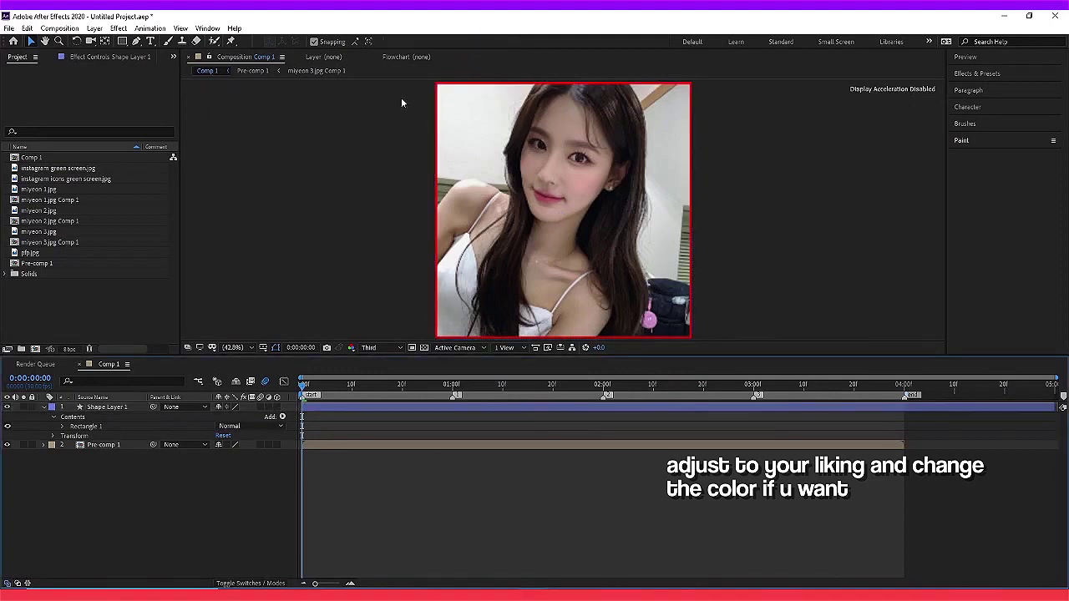
{"action": "left_click", "coordinate": [375, 410]}
{"action": "left_click", "coordinate": [447, 41]}
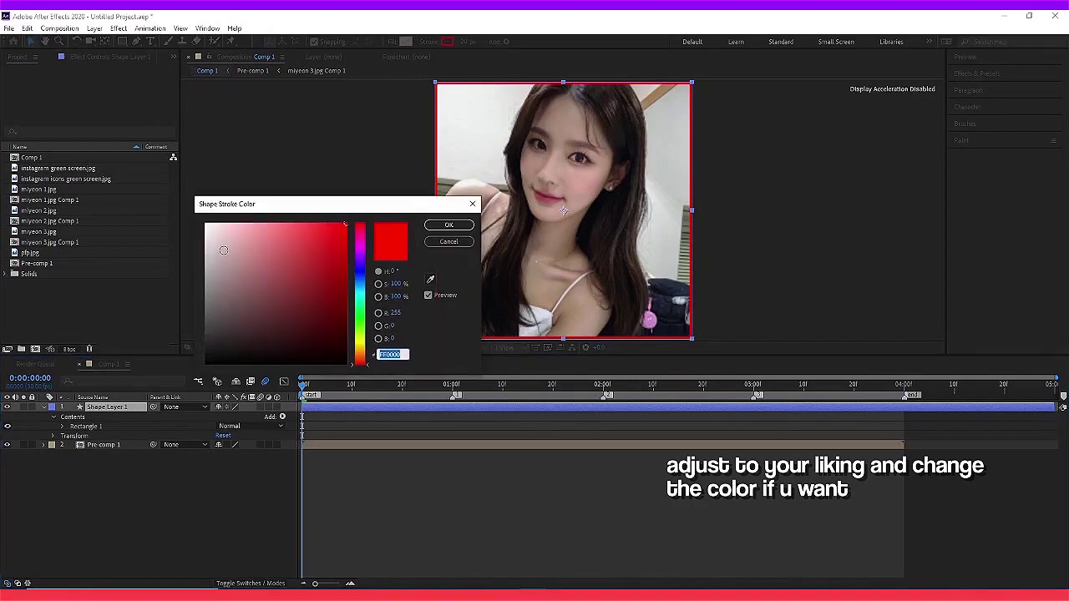
{"action": "type", "text": "FFFFFF"}
{"action": "left_click", "coordinate": [461, 226]}
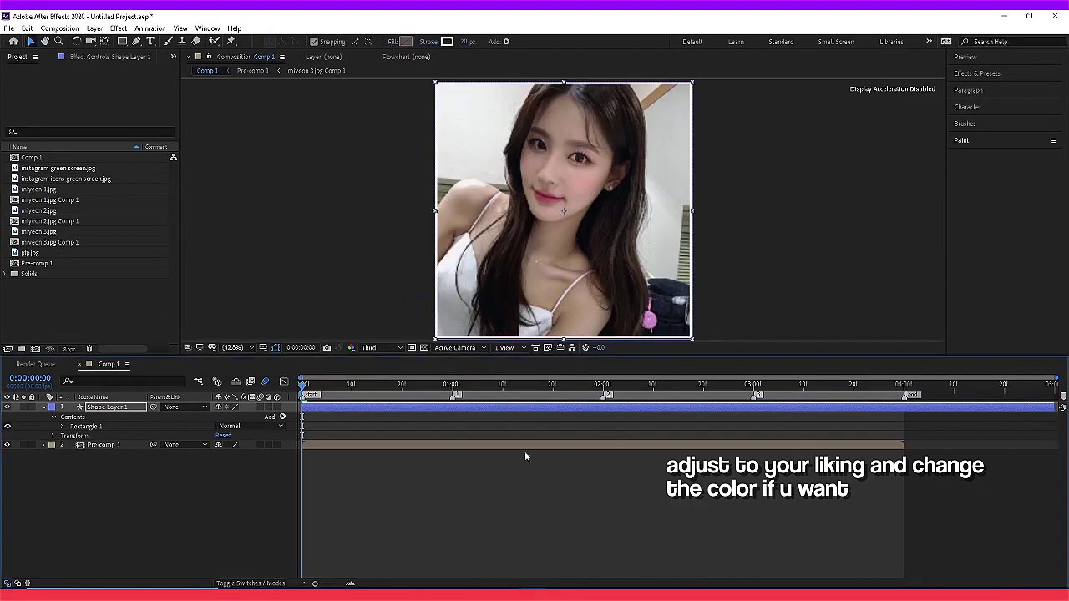
Step: Scale Pre-comp 1 to 95% so the photos sit inside the white border
{"action": "left_click", "coordinate": [905, 389]}
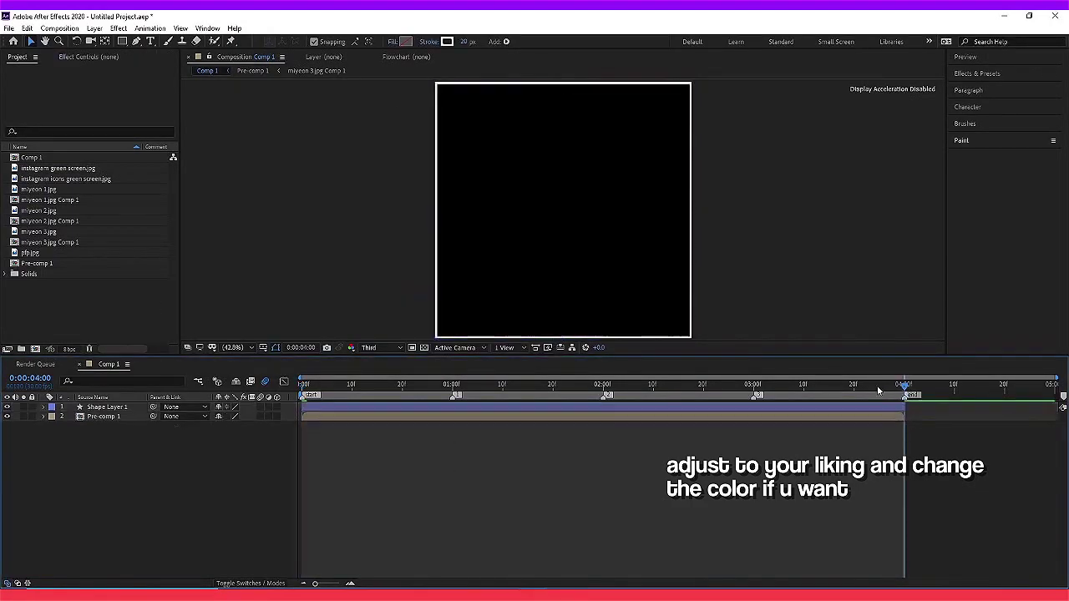
{"action": "left_click_drag", "start_coordinate": [905, 388], "coordinate": [303, 389]}
{"action": "left_click", "coordinate": [395, 417]}
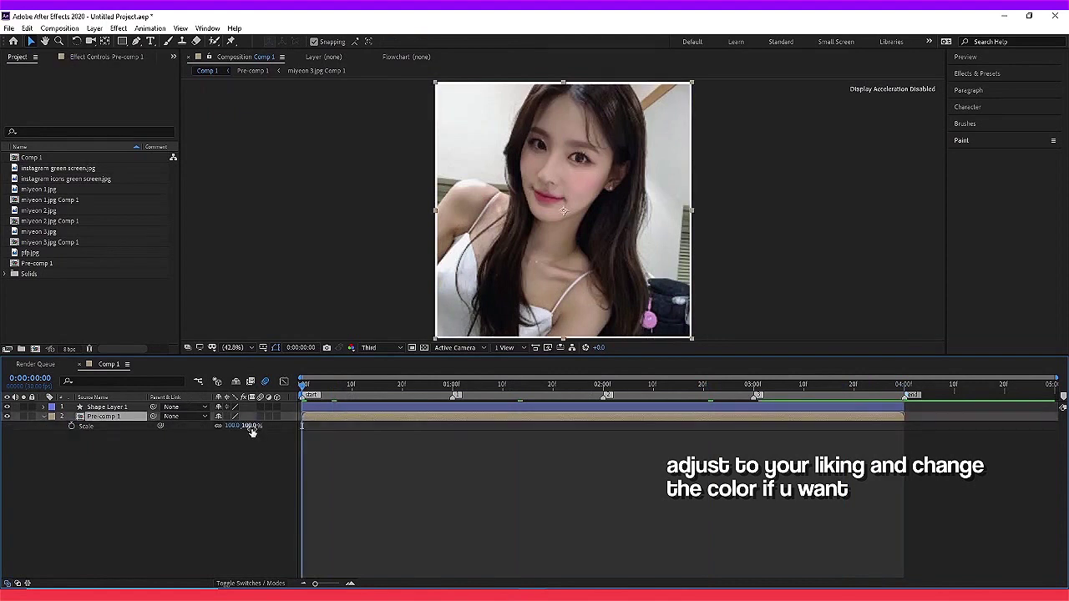
{"action": "left_click_drag", "start_coordinate": [240, 426], "coordinate": [235, 426]}
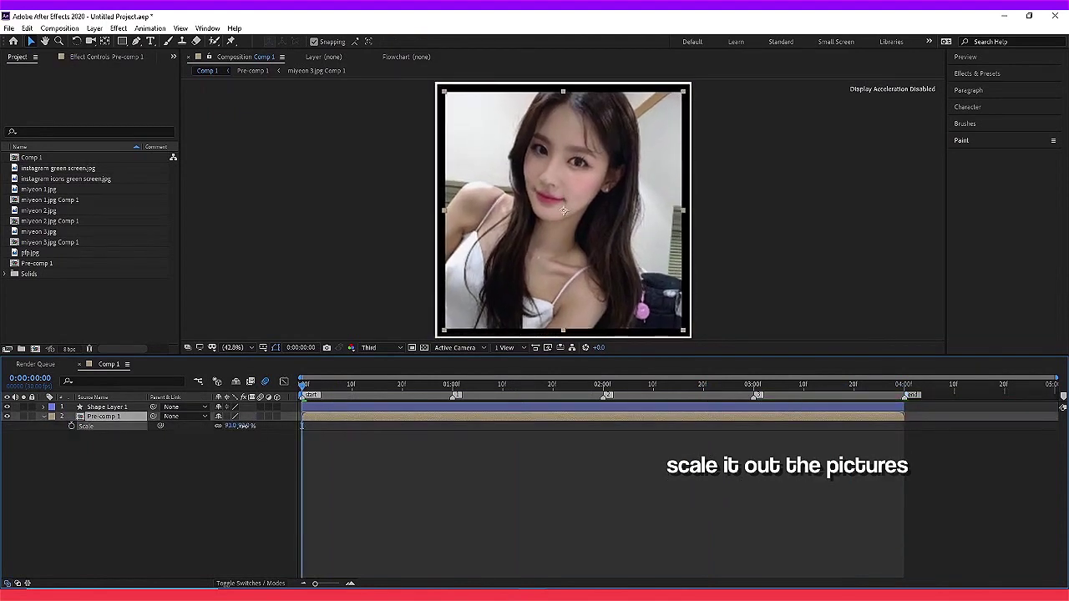
{"action": "left_click_drag", "start_coordinate": [240, 426], "coordinate": [249, 433]}
{"action": "left_click", "coordinate": [350, 436]}
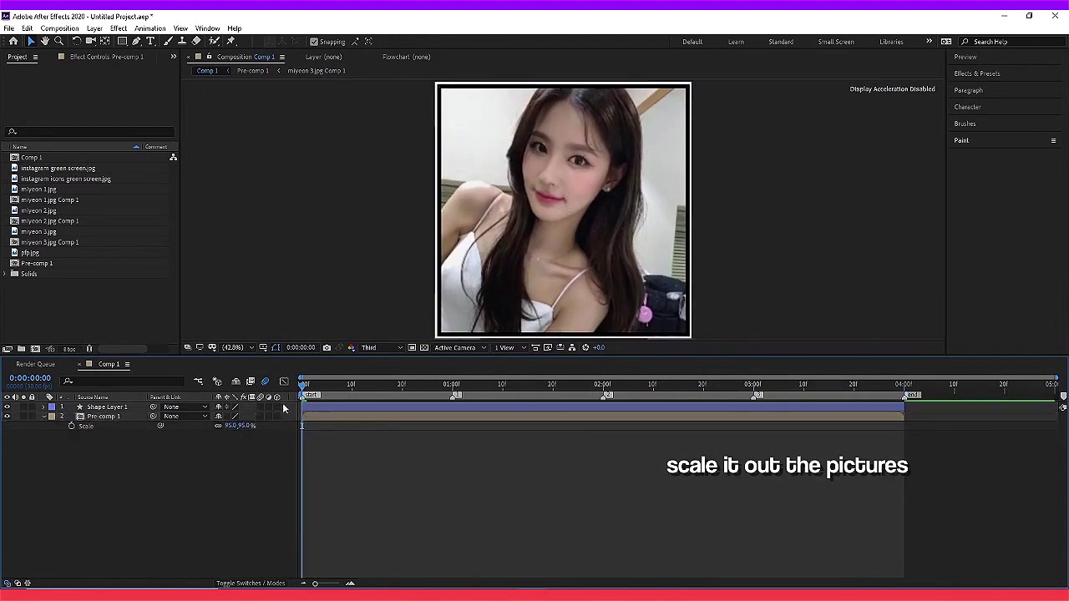
Step: Pre-compose the border and photos into Pre-comp 2 and scale it to 67%
{"action": "key", "text": "ctrl+a"}
{"action": "right_click", "coordinate": [315, 416]}
{"action": "left_click", "coordinate": [352, 370]}
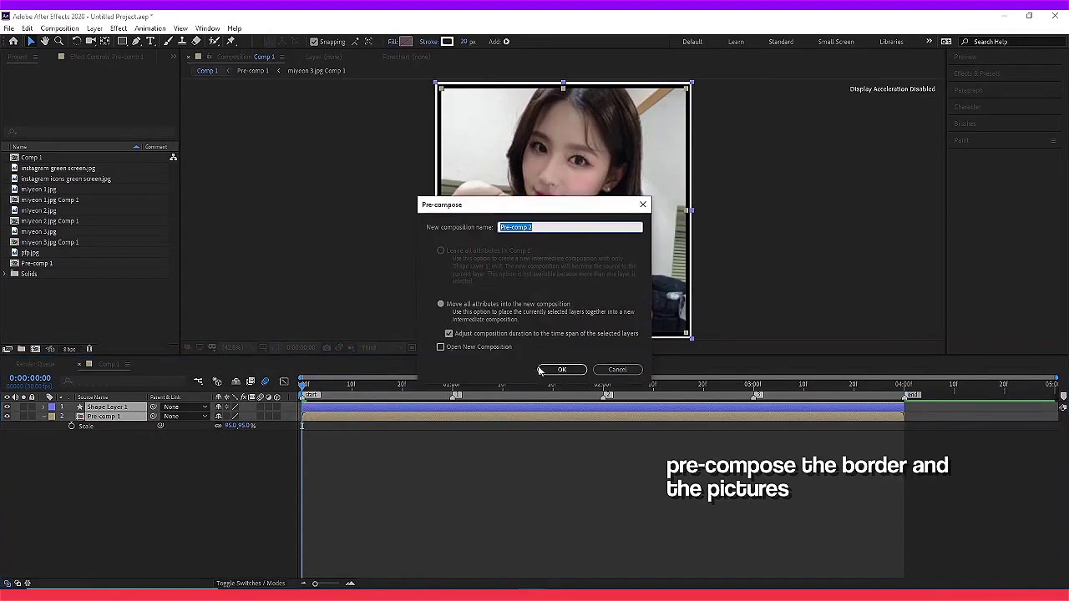
{"action": "key", "text": "Return"}
{"action": "left_click_drag", "start_coordinate": [240, 416], "coordinate": [236, 419]}
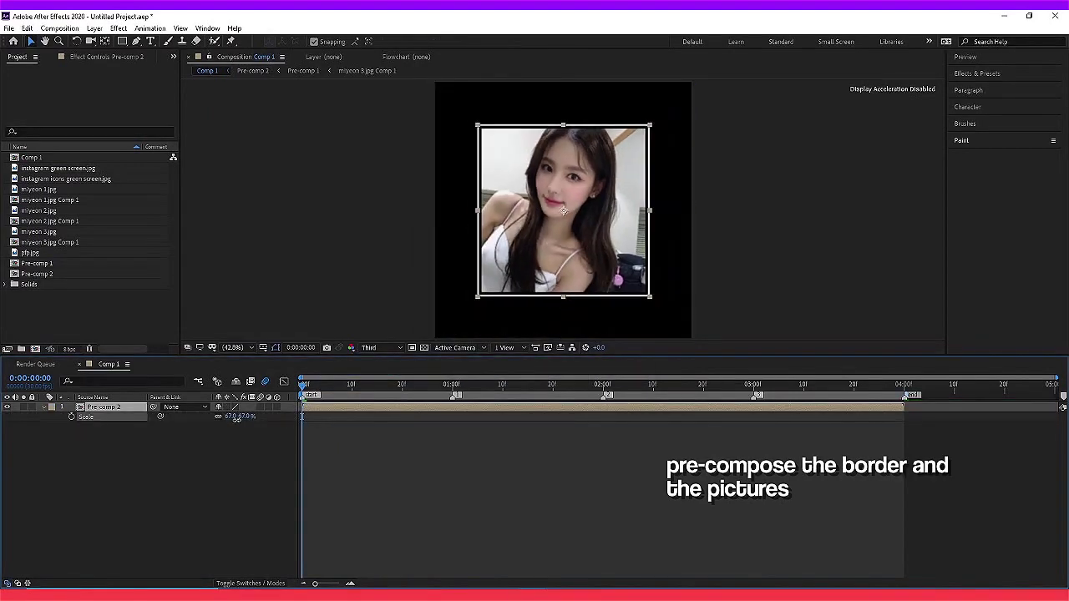
Step: Add a pink FF85A5 solid and place it beneath Pre-comp 2
{"action": "right_click", "coordinate": [299, 408]}
{"action": "mouse_move", "coordinate": [323, 416]}
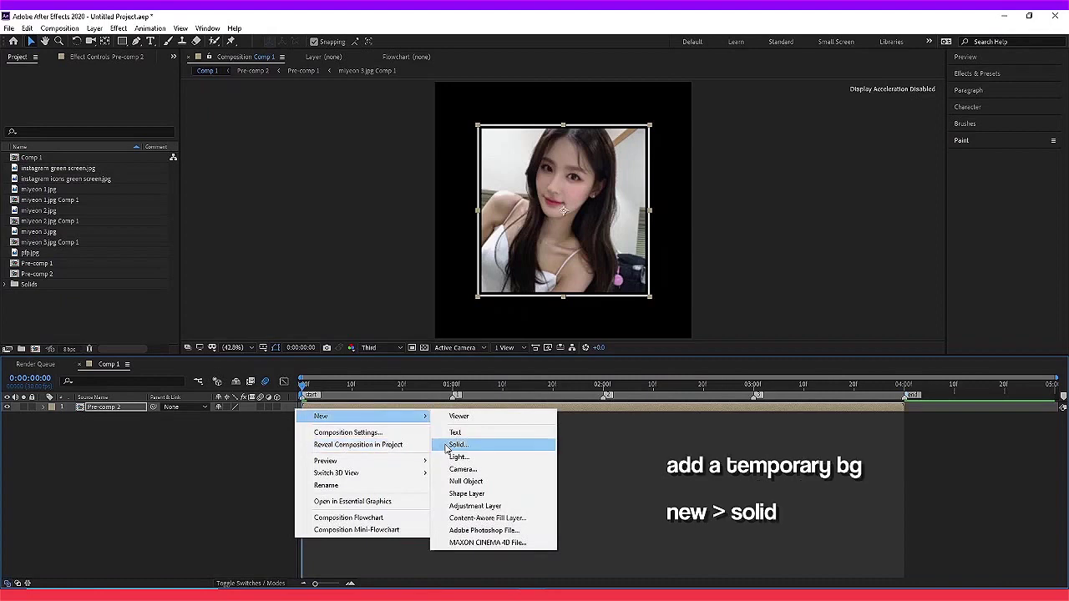
{"action": "left_click", "coordinate": [456, 440]}
{"action": "left_click", "coordinate": [249, 394]}
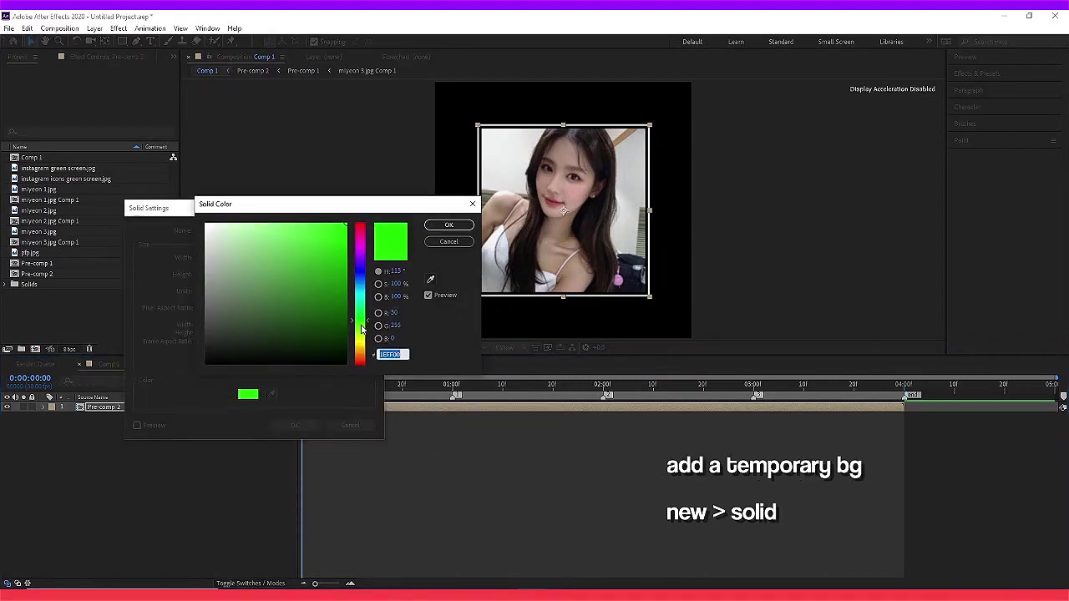
{"action": "left_click_drag", "start_coordinate": [361, 328], "coordinate": [363, 237]}
{"action": "left_click", "coordinate": [273, 224]}
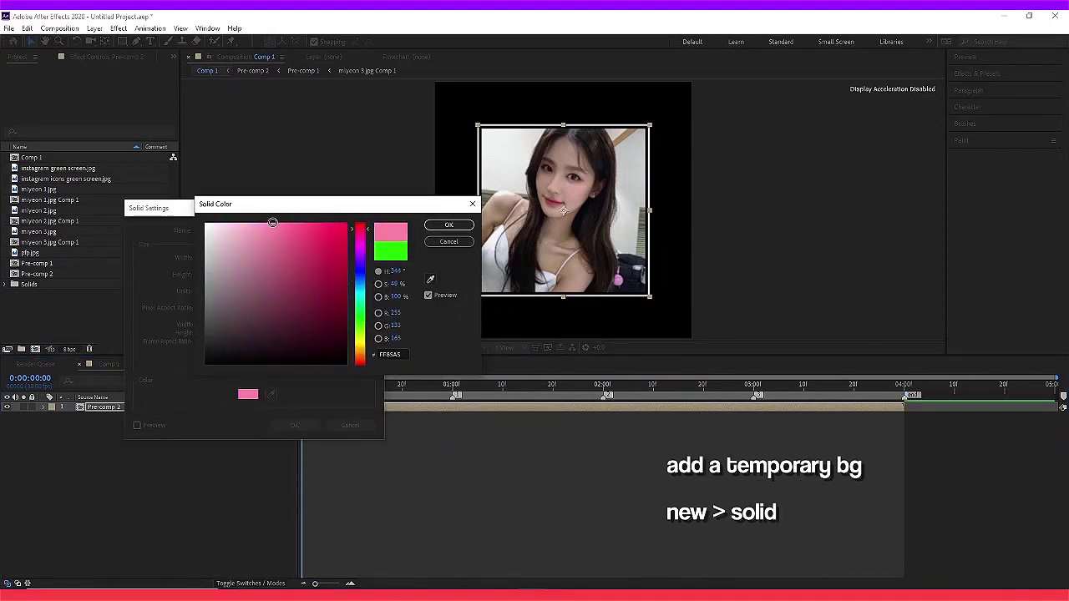
{"action": "left_click", "coordinate": [448, 224]}
{"action": "left_click", "coordinate": [293, 426]}
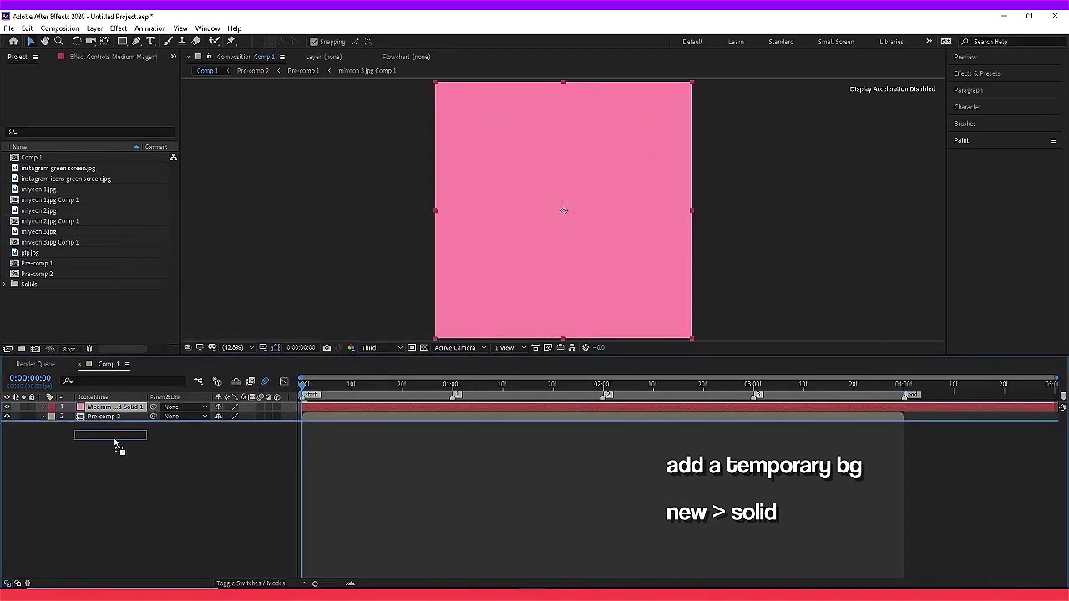
{"action": "left_click_drag", "start_coordinate": [108, 410], "coordinate": [115, 433]}
Step: Preview the composition from the start, stopping at 0:00:00:22
{"action": "left_click", "coordinate": [904, 382]}
{"action": "key", "text": "Page_Up"}
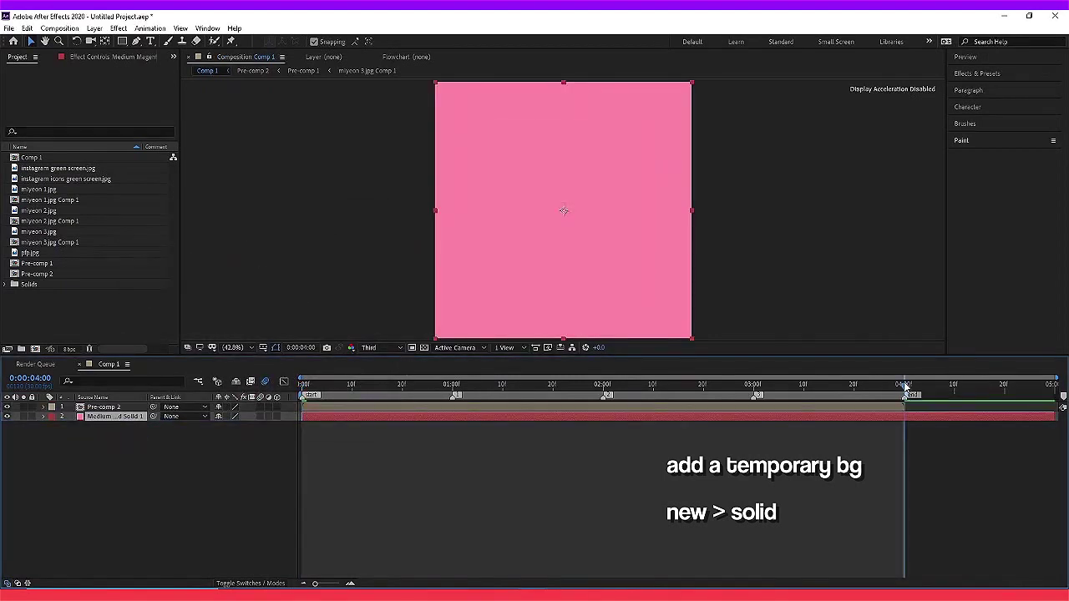
{"action": "key", "text": "space"}
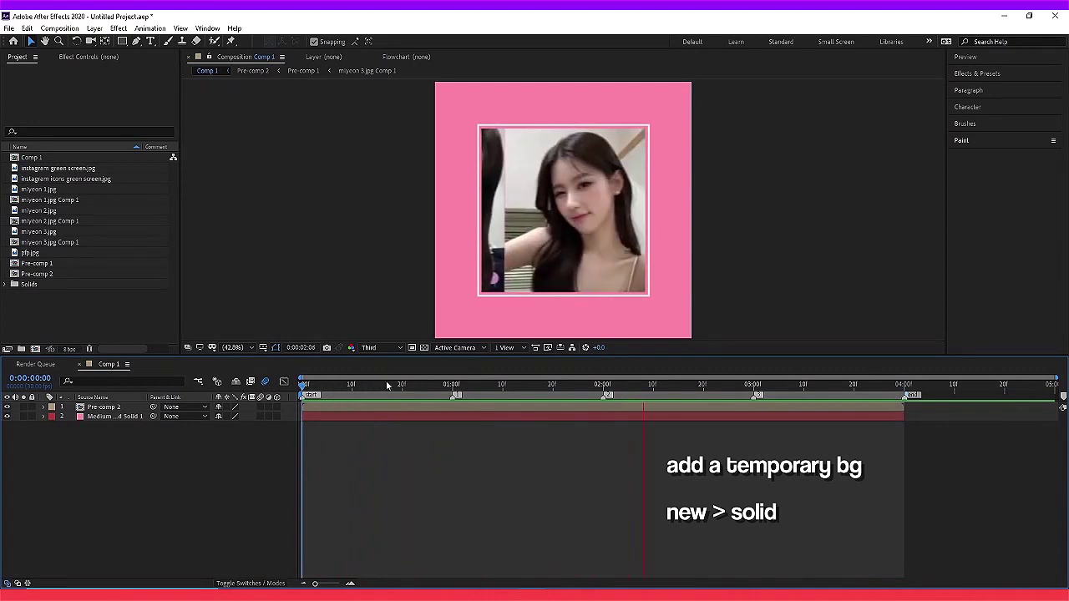
{"action": "left_click", "coordinate": [413, 386]}
{"action": "left_click", "coordinate": [421, 408]}
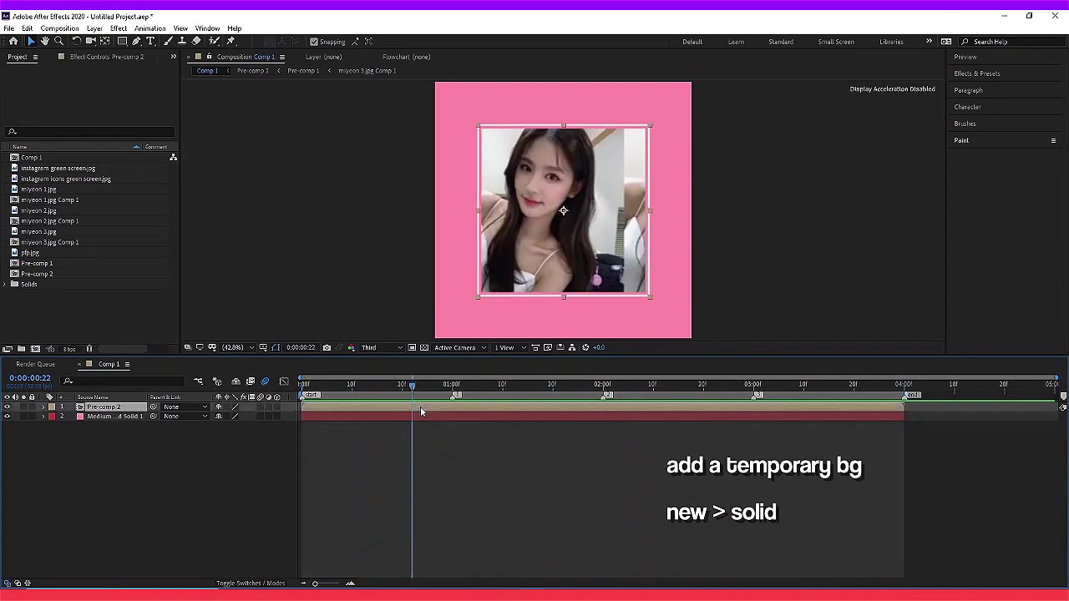
Step: Apply Drop Shadow to Pre-comp 2 with its Distance set to 44
{"action": "left_click", "coordinate": [1023, 75]}
{"action": "left_click", "coordinate": [1022, 89]}
{"action": "type", "text": "dr"}
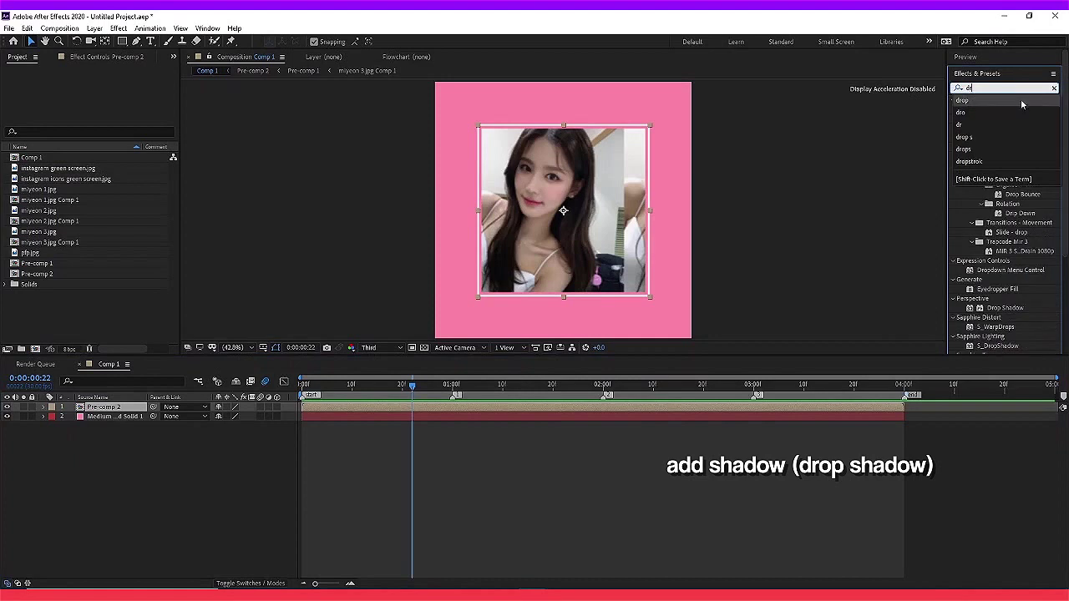
{"action": "left_click", "coordinate": [1022, 101]}
{"action": "left_click_drag", "start_coordinate": [1005, 233], "coordinate": [754, 409]}
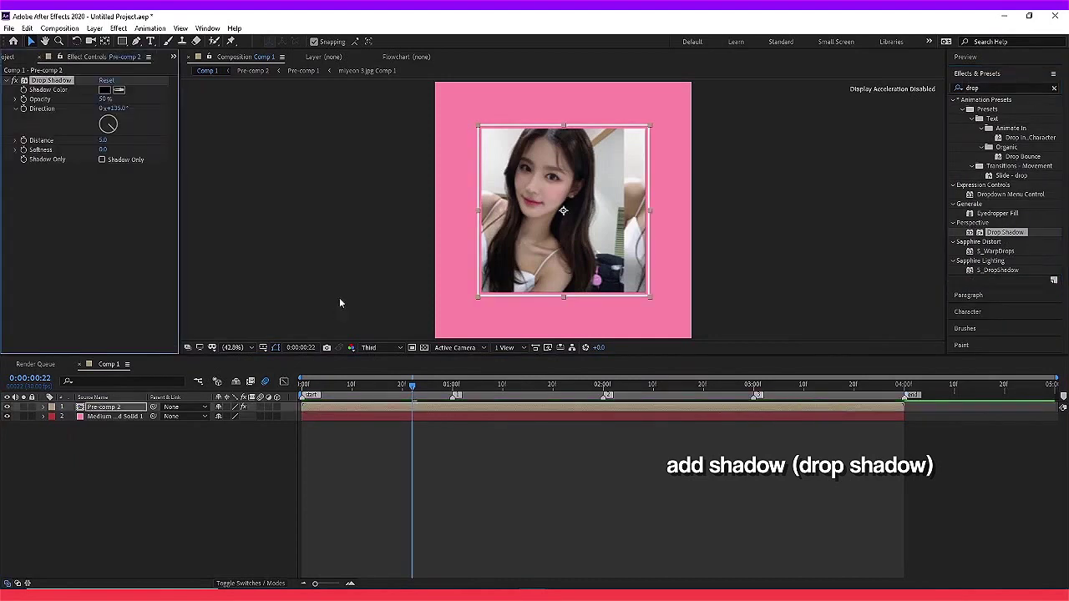
{"action": "left_click_drag", "start_coordinate": [103, 142], "coordinate": [131, 151]}
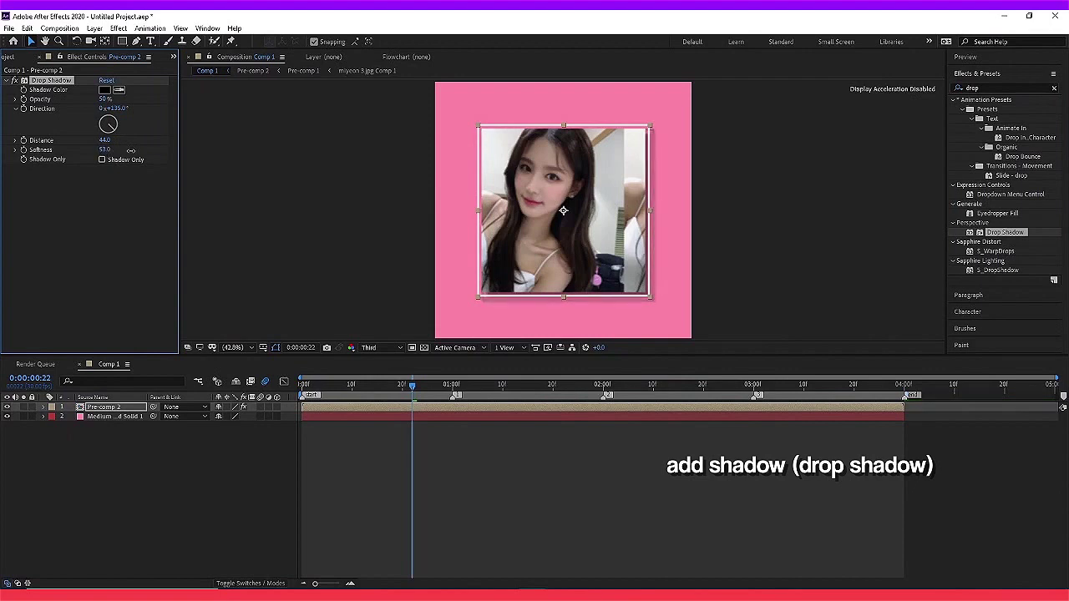
{"action": "left_click", "coordinate": [431, 532]}
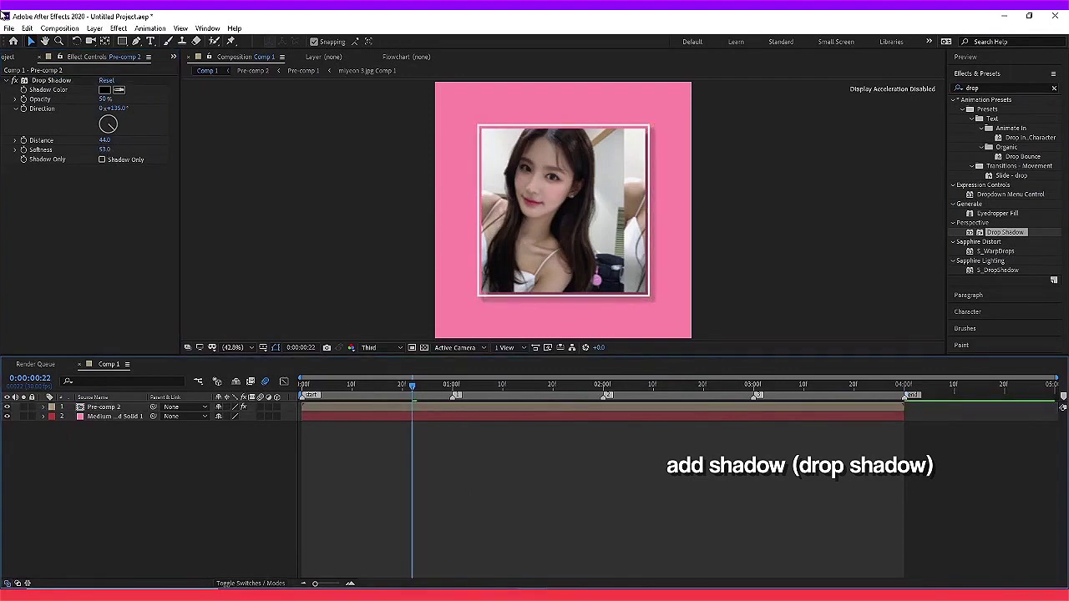
{"action": "left_click", "coordinate": [10, 58]}
{"action": "left_click", "coordinate": [43, 180]}
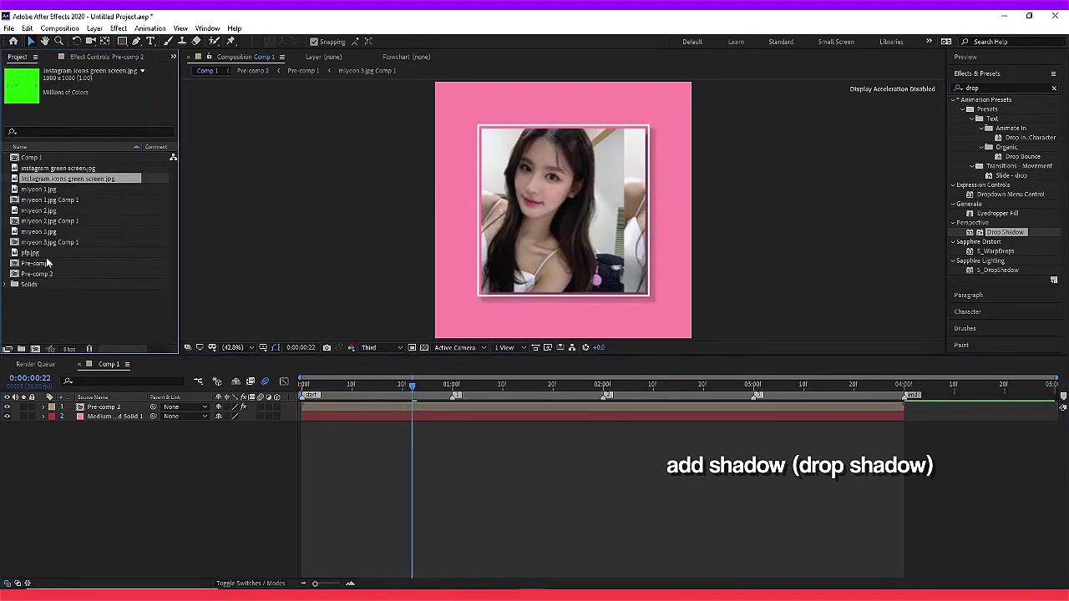
Step: Drag pfp.jpg into Comp 1 as the top layer, return to 0:00 and select it
{"action": "left_click", "coordinate": [47, 253]}
{"action": "left_click_drag", "start_coordinate": [61, 253], "coordinate": [275, 409]}
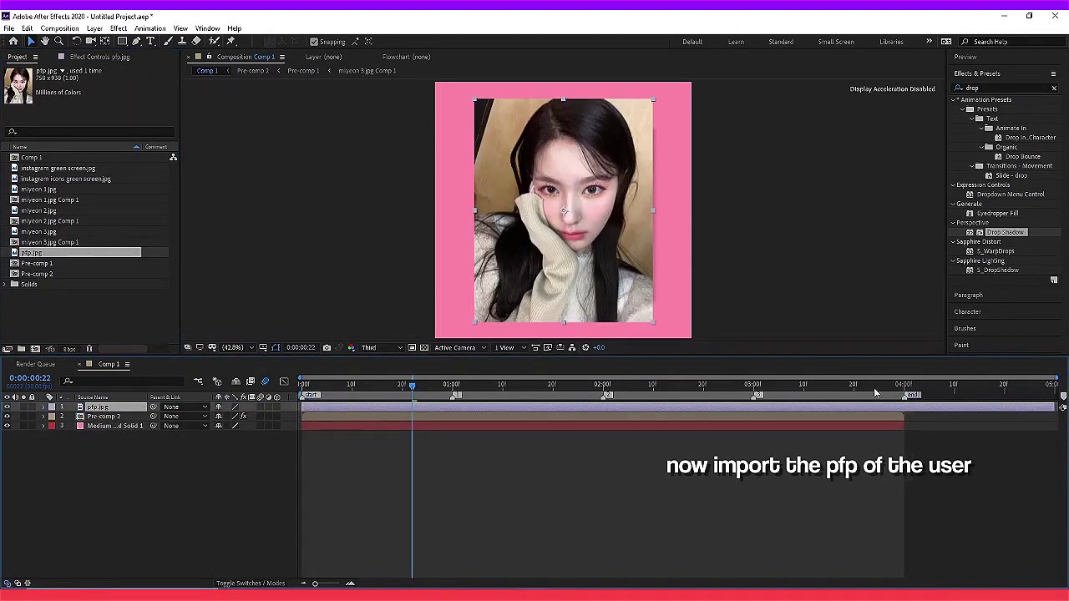
{"action": "left_click", "coordinate": [905, 389]}
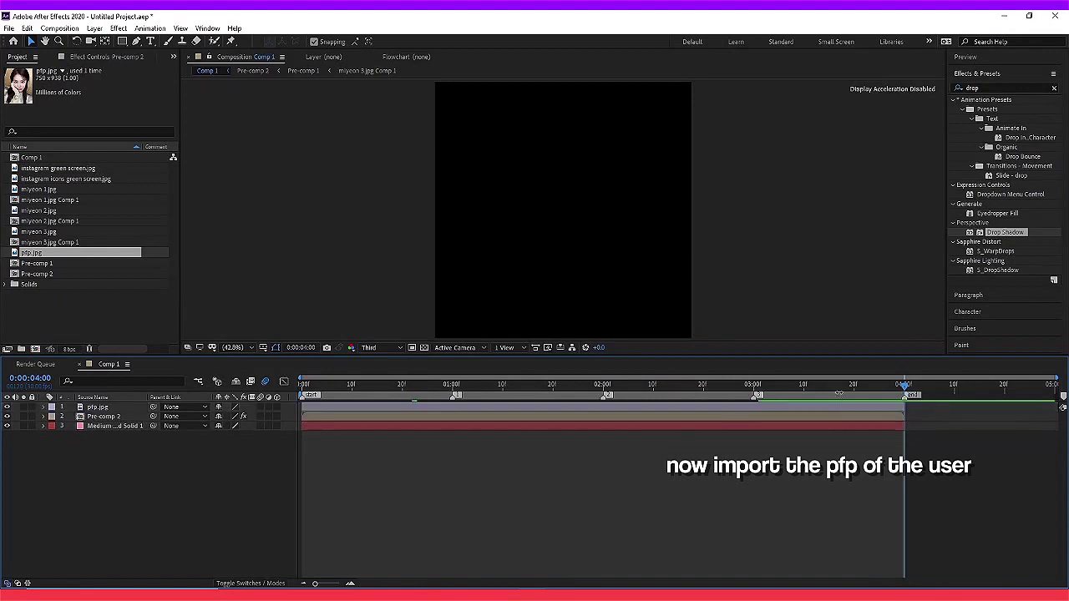
{"action": "left_click_drag", "start_coordinate": [905, 389], "coordinate": [270, 413]}
{"action": "left_click", "coordinate": [327, 412]}
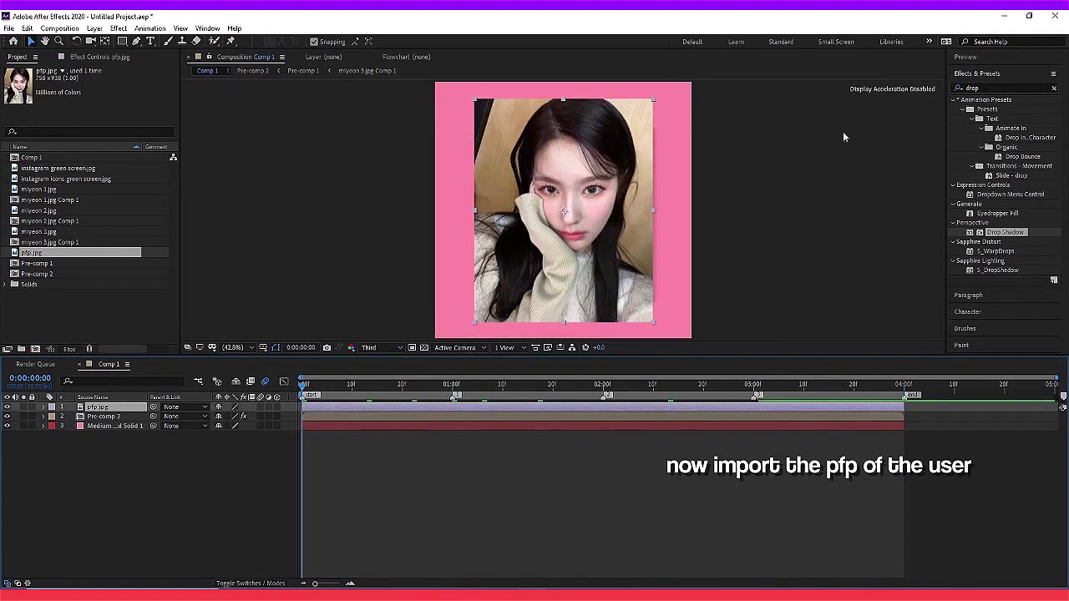
Step: Apply S_WipeCircle at 64% centred on the face and scale pfp.jpg down to 39%
{"action": "left_click", "coordinate": [1034, 87]}
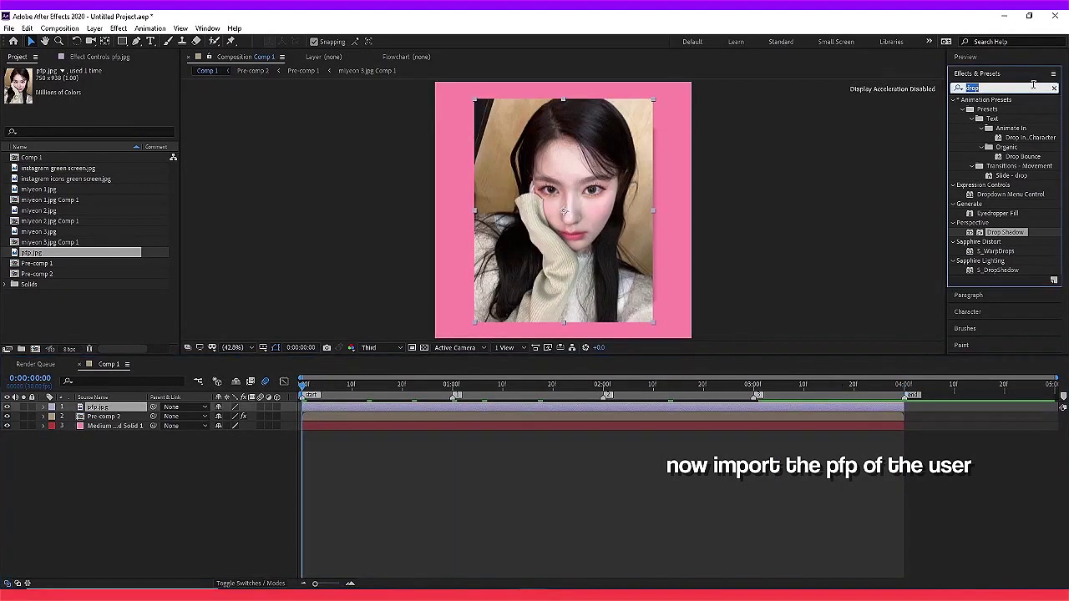
{"action": "type", "text": "circle"}
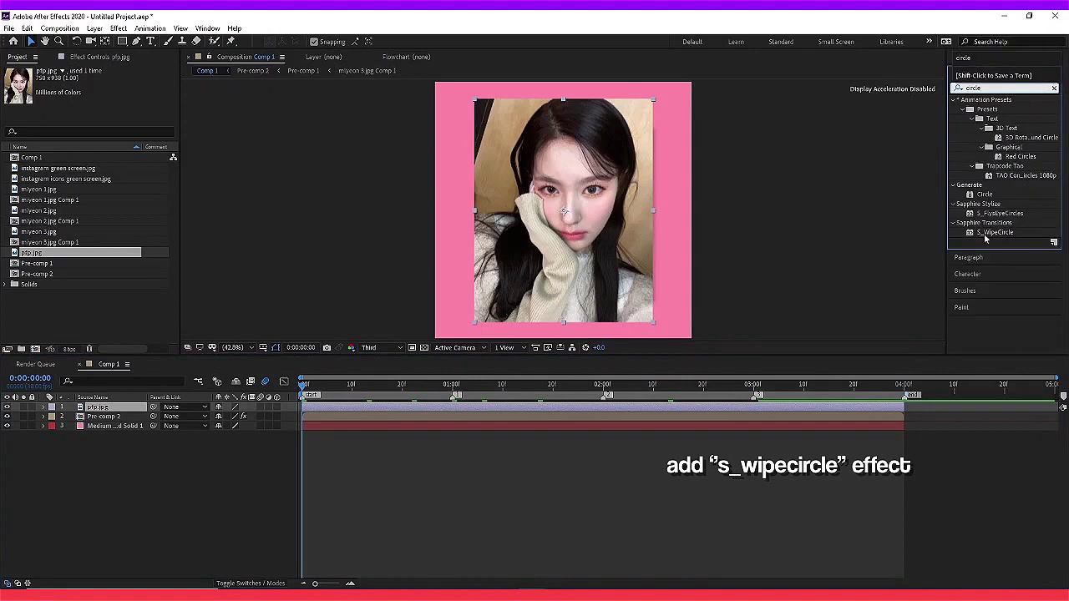
{"action": "double_click", "coordinate": [994, 233]}
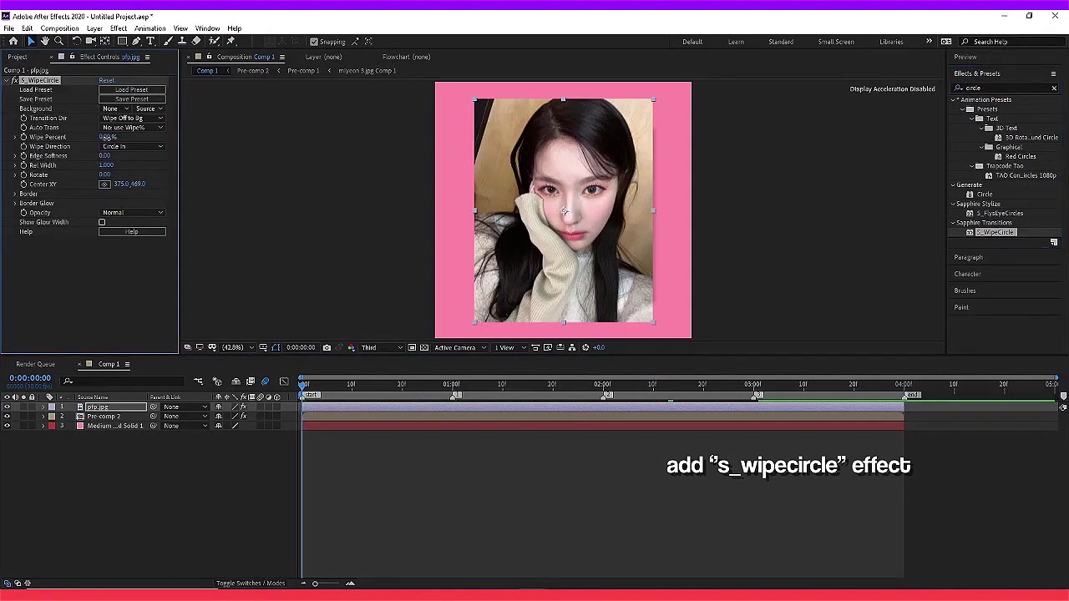
{"action": "left_click_drag", "start_coordinate": [106, 137], "coordinate": [135, 133]}
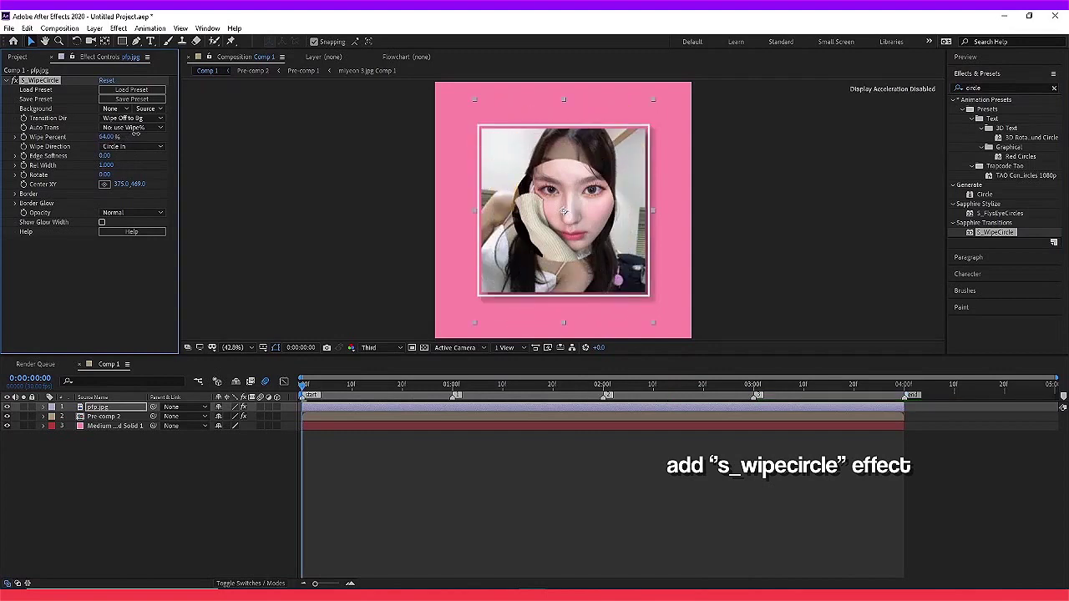
{"action": "left_click_drag", "start_coordinate": [136, 184], "coordinate": [88, 184]}
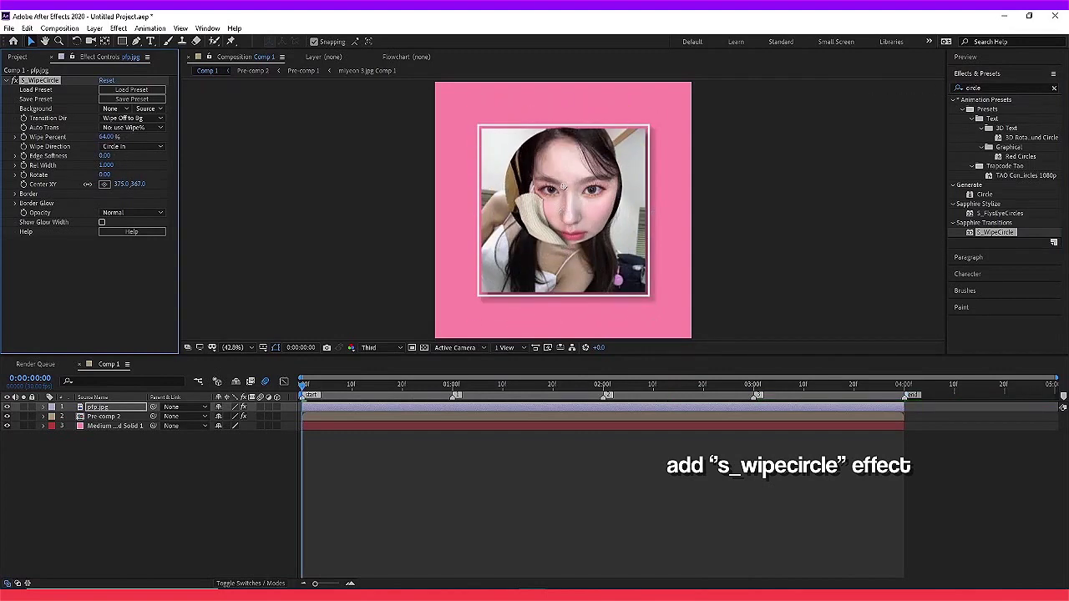
{"action": "left_click_drag", "start_coordinate": [564, 185], "coordinate": [570, 207]}
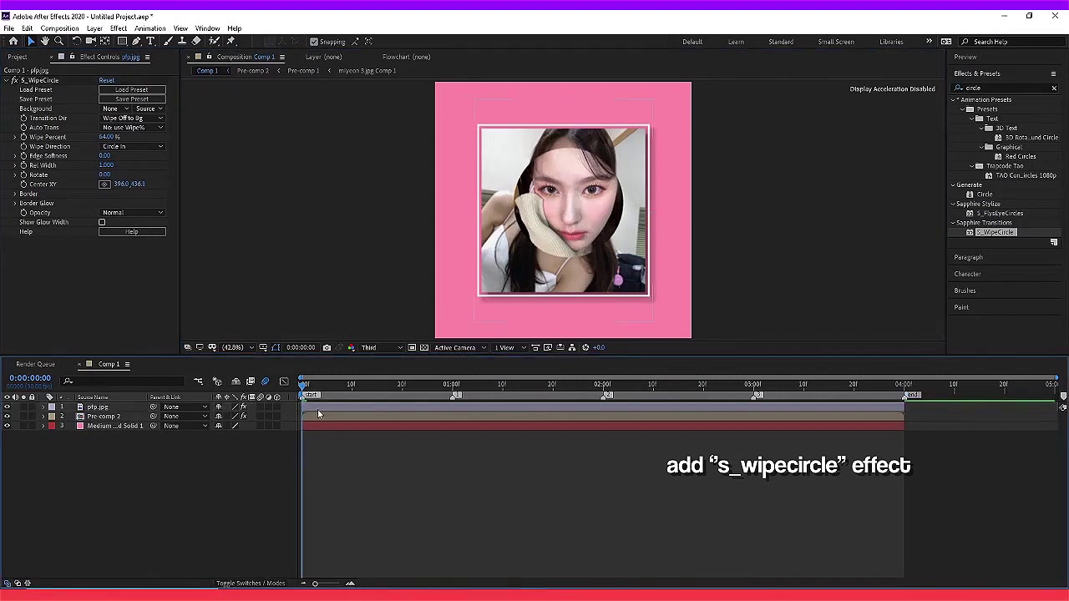
{"action": "key", "text": "s"}
{"action": "left_click_drag", "start_coordinate": [242, 416], "coordinate": [223, 421]}
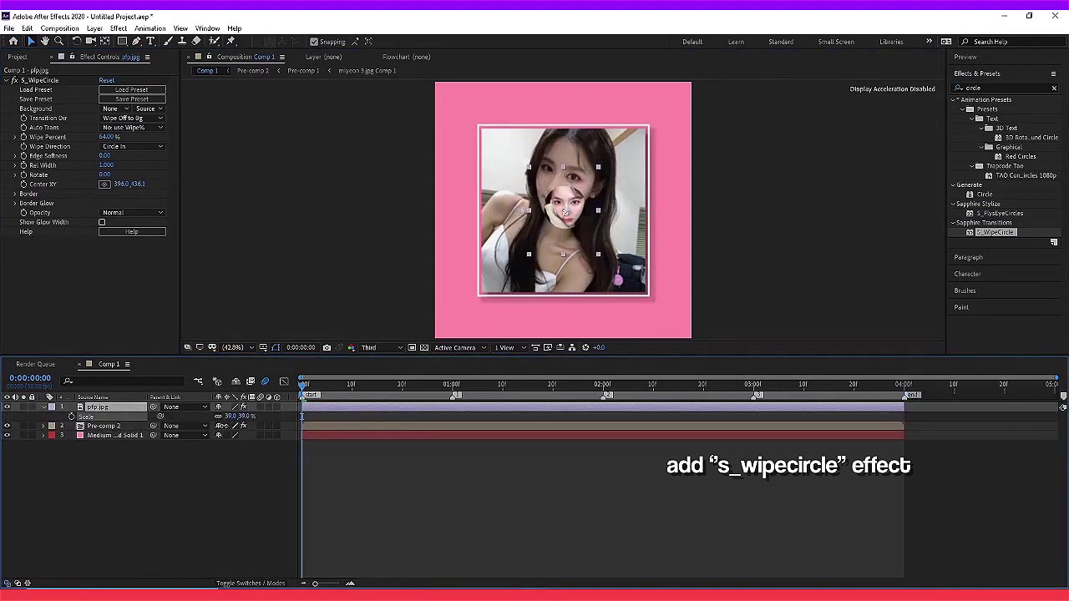
Step: Shrink the round profile picture down to about 20% scale
{"action": "left_click", "coordinate": [565, 213]}
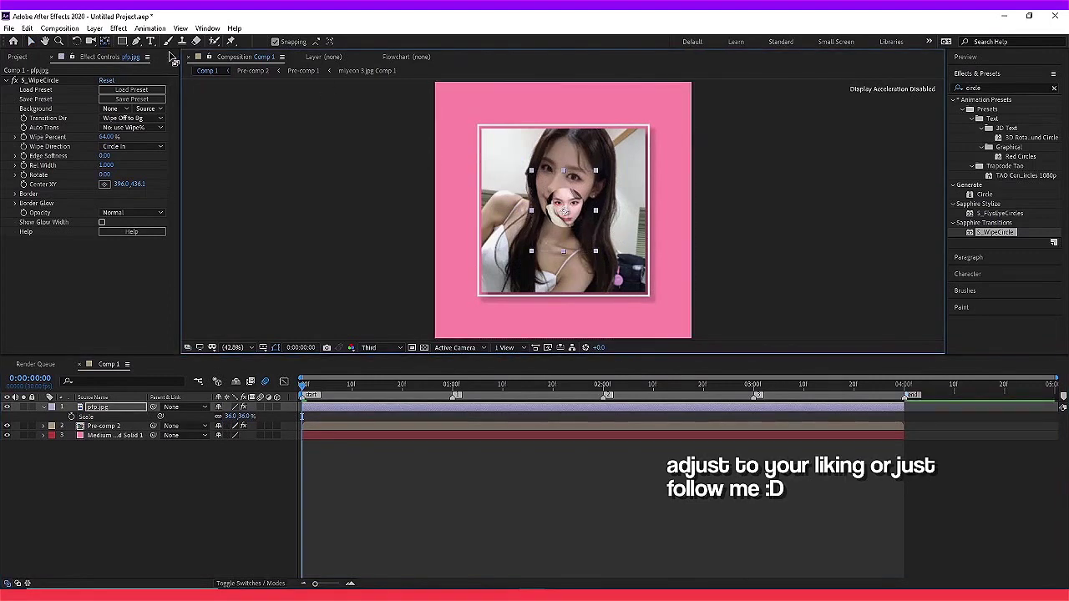
{"action": "left_click", "coordinate": [30, 42]}
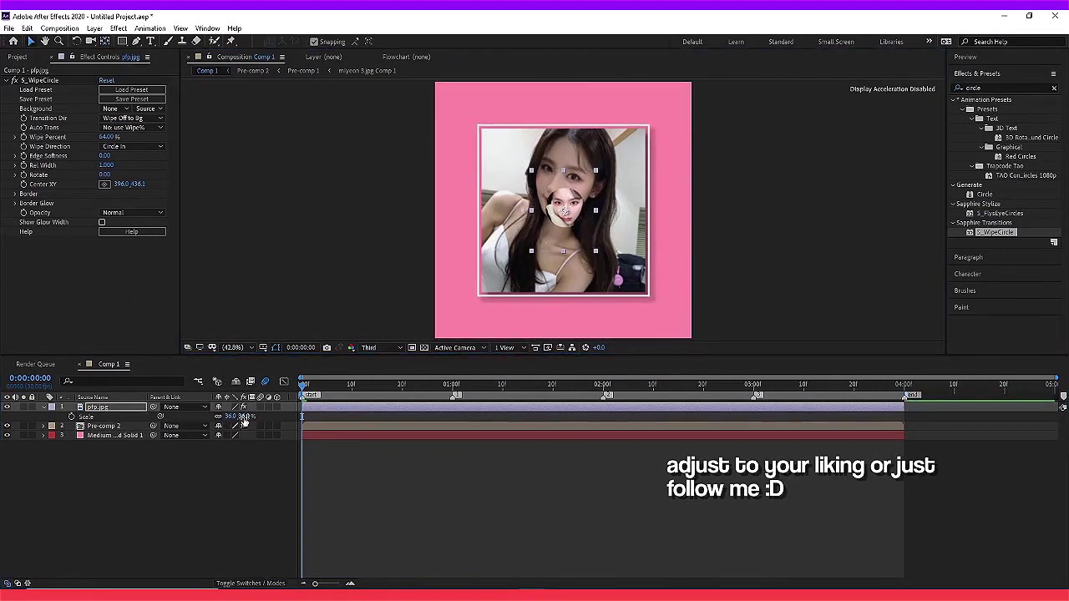
{"action": "left_click_drag", "start_coordinate": [243, 416], "coordinate": [63, 370]}
{"action": "key", "text": "p"}
{"action": "key", "text": "s"}
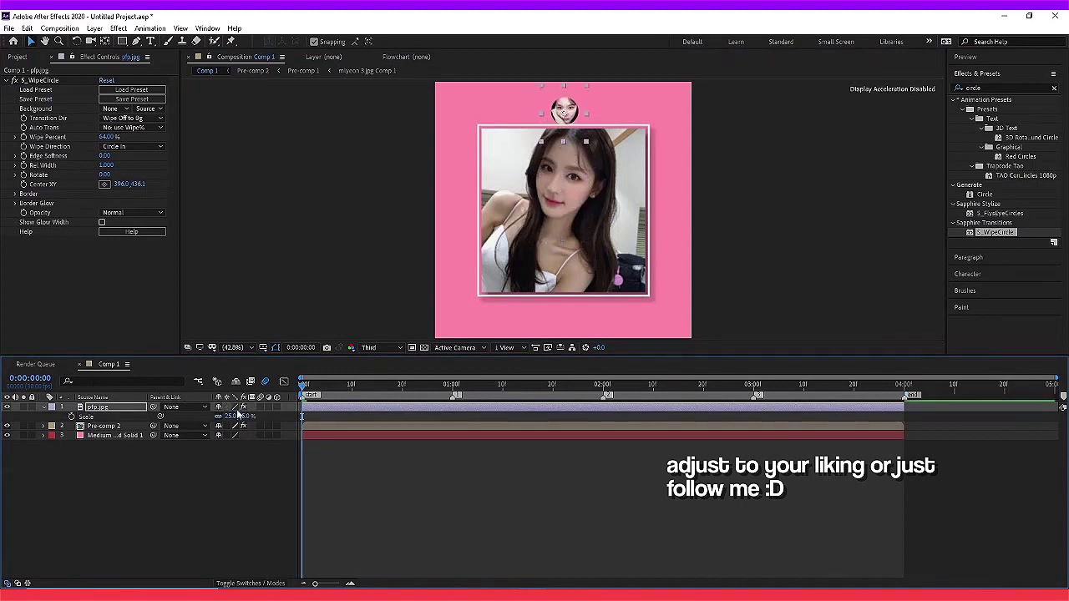
{"action": "left_click_drag", "start_coordinate": [230, 416], "coordinate": [226, 416]}
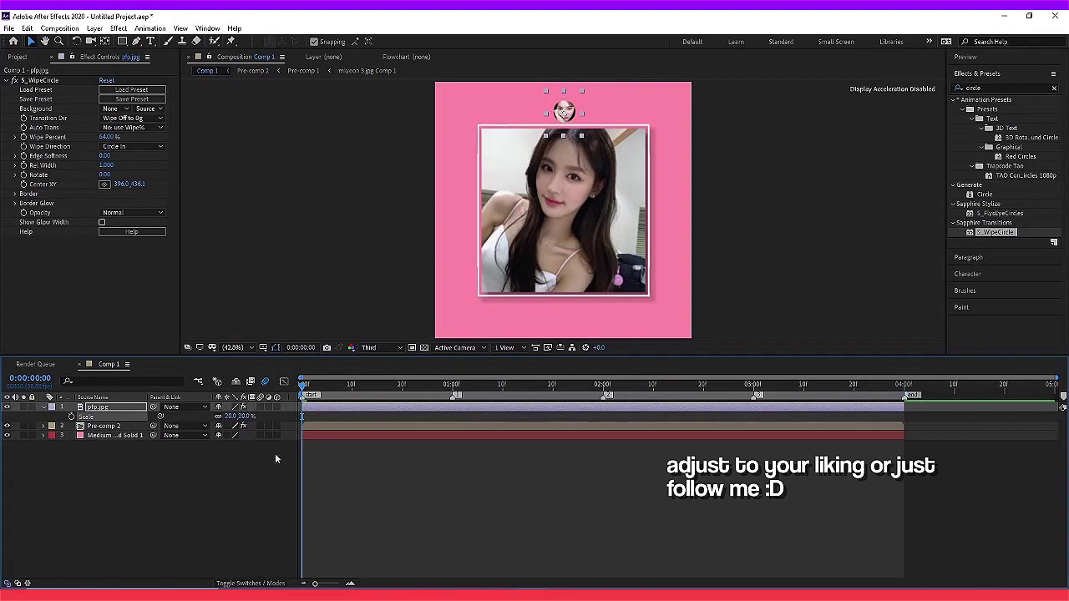
Step: Scale the photo frame layer Pre-comp 2 to 50%
{"action": "left_click", "coordinate": [339, 427]}
{"action": "key", "text": "s"}
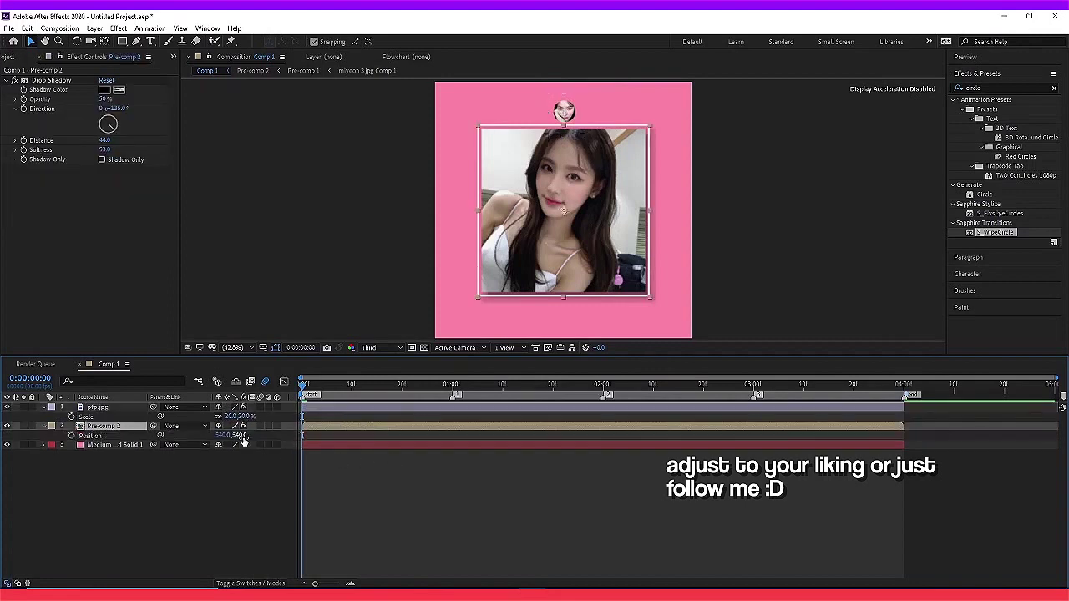
{"action": "mouse_move", "coordinate": [238, 436]}
{"action": "left_mouse_down"}
{"action": "mouse_move", "coordinate": [258, 437]}
{"action": "mouse_move", "coordinate": [238, 437]}
{"action": "left_mouse_up"}
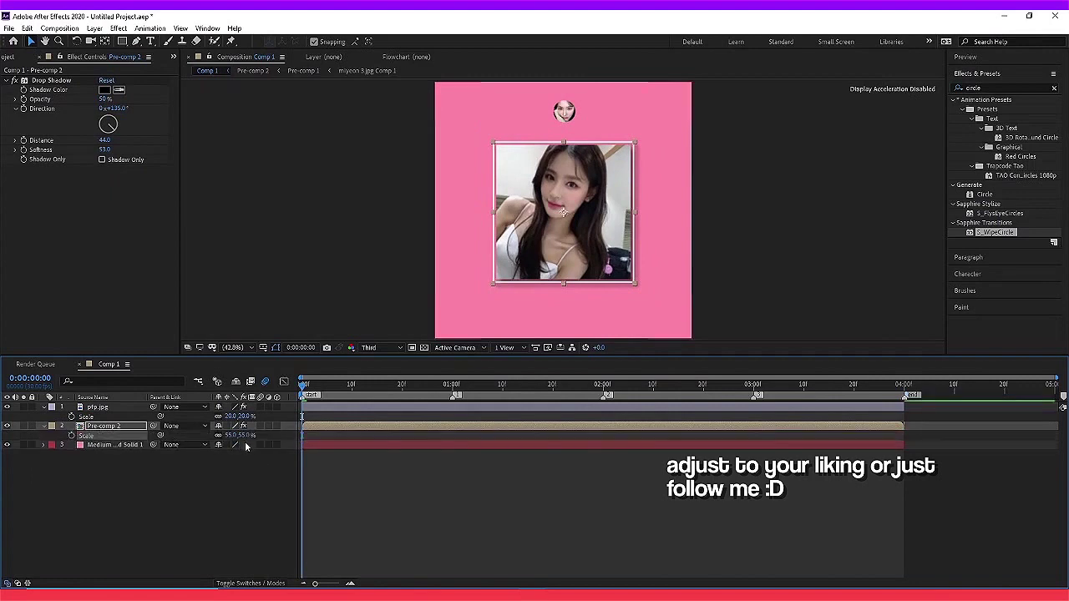
{"action": "type", "text": "50"}
{"action": "key", "text": "Return"}
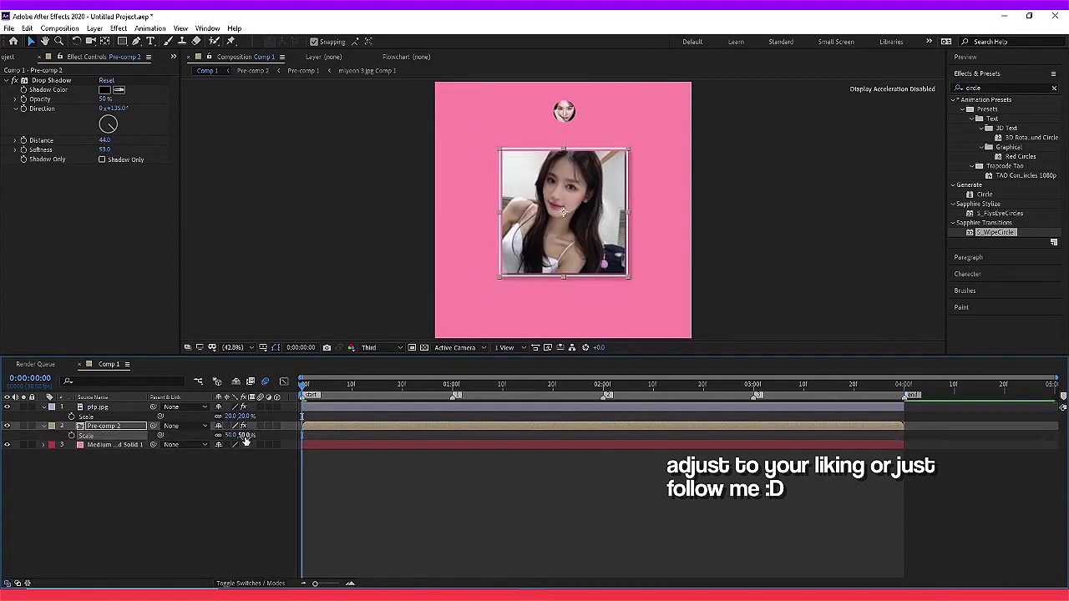
Step: Set the profile picture to 15% scale at position 333, 233 above the photo's top-left
{"action": "left_click", "coordinate": [370, 409]}
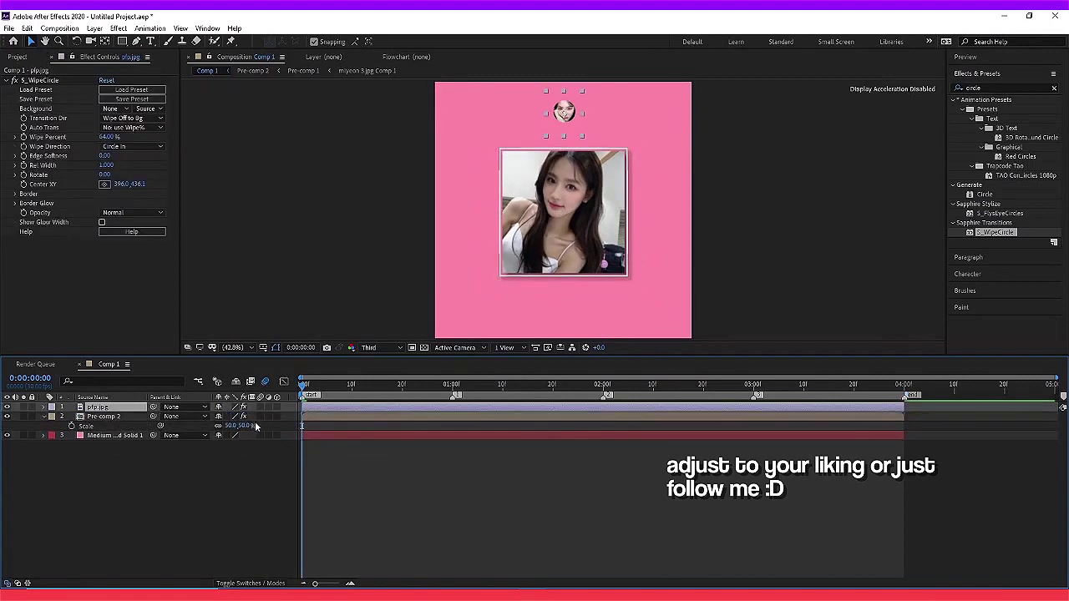
{"action": "key", "text": "Return"}
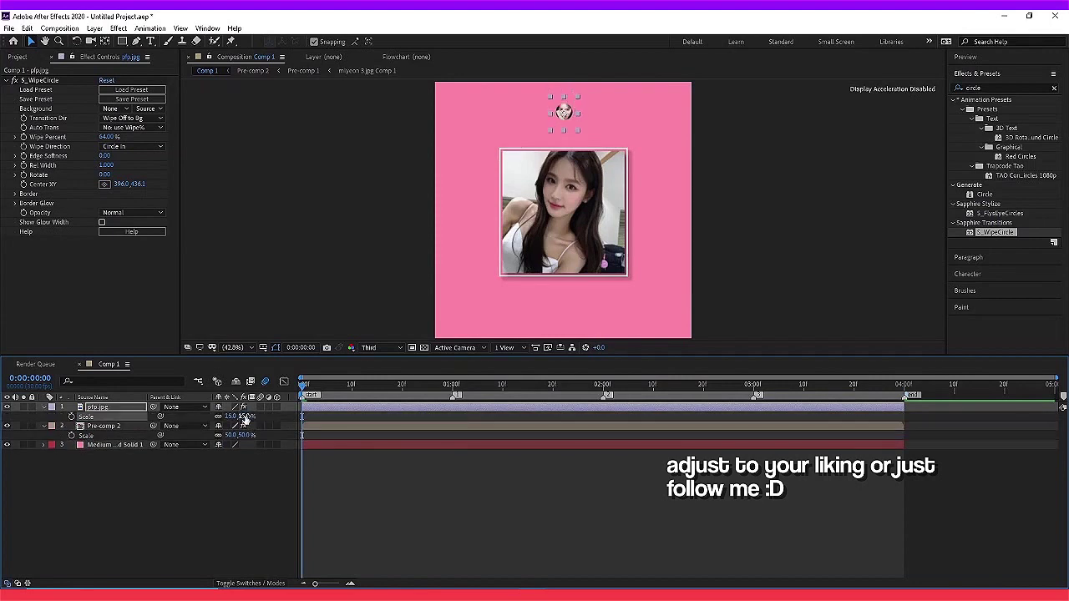
{"action": "key", "text": "p"}
{"action": "mouse_move", "coordinate": [239, 416]}
{"action": "left_mouse_down"}
{"action": "mouse_move", "coordinate": [284, 416]}
{"action": "mouse_move", "coordinate": [108, 426]}
{"action": "left_mouse_up"}
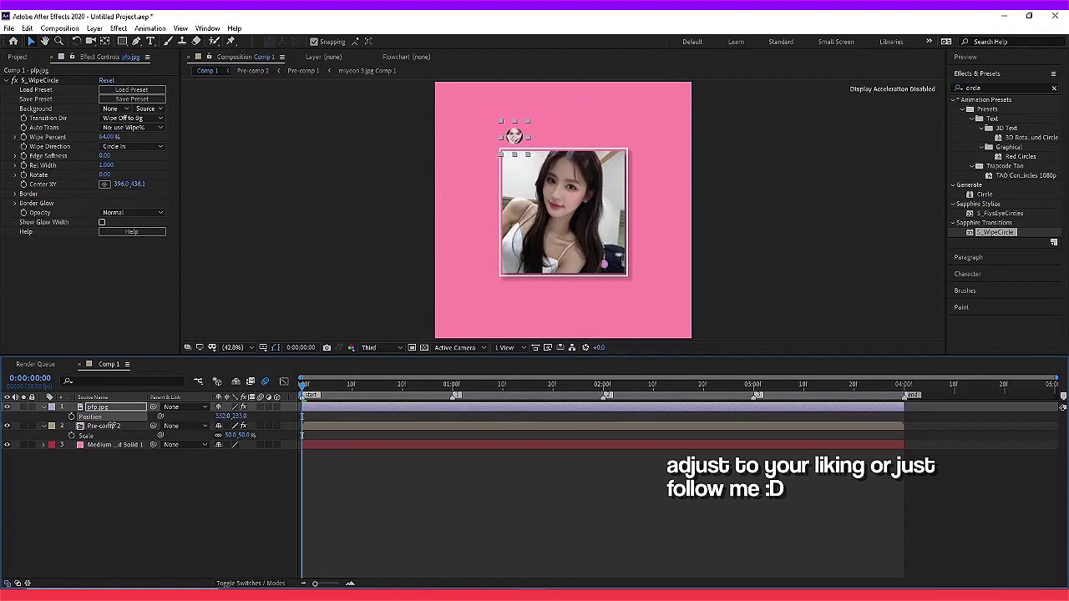
Step: Zoom the viewer to 50% and set the preview resolution to Full
{"action": "key", "text": "period"}
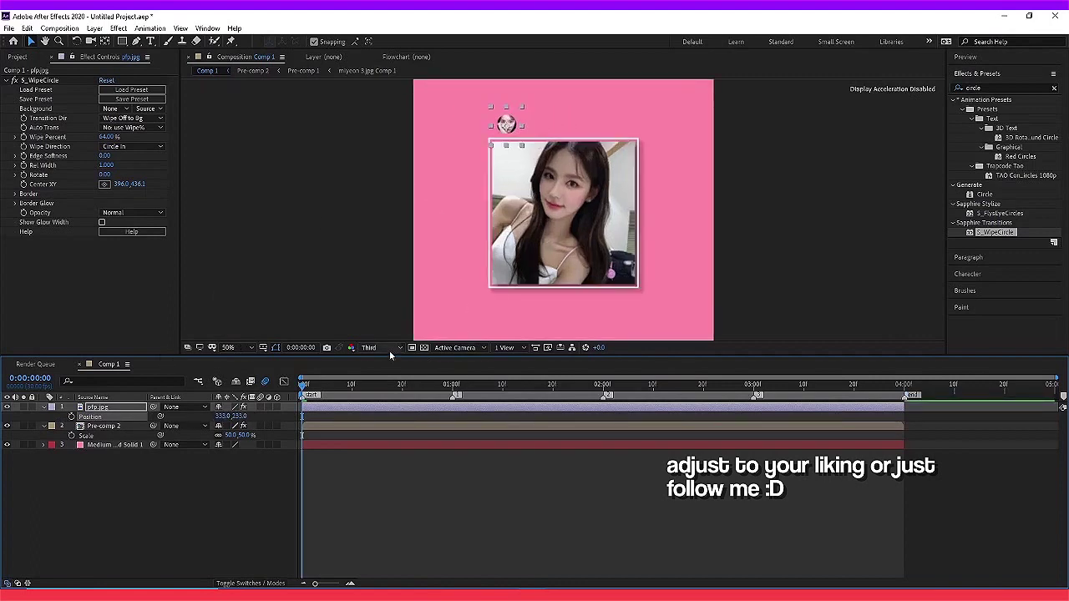
{"action": "left_click", "coordinate": [389, 350]}
{"action": "left_click", "coordinate": [386, 375]}
{"action": "left_click", "coordinate": [593, 434]}
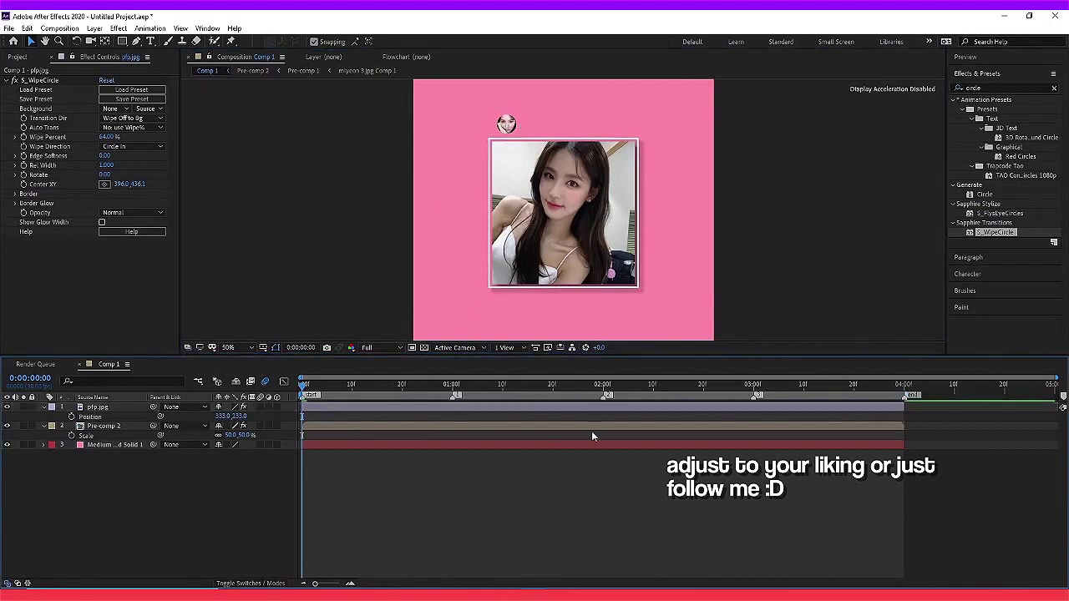
Step: Add a Drop Shadow to pfp.jpg with distance 38 and softness 71
{"action": "double_click", "coordinate": [986, 89]}
{"action": "type", "text": "drop"}
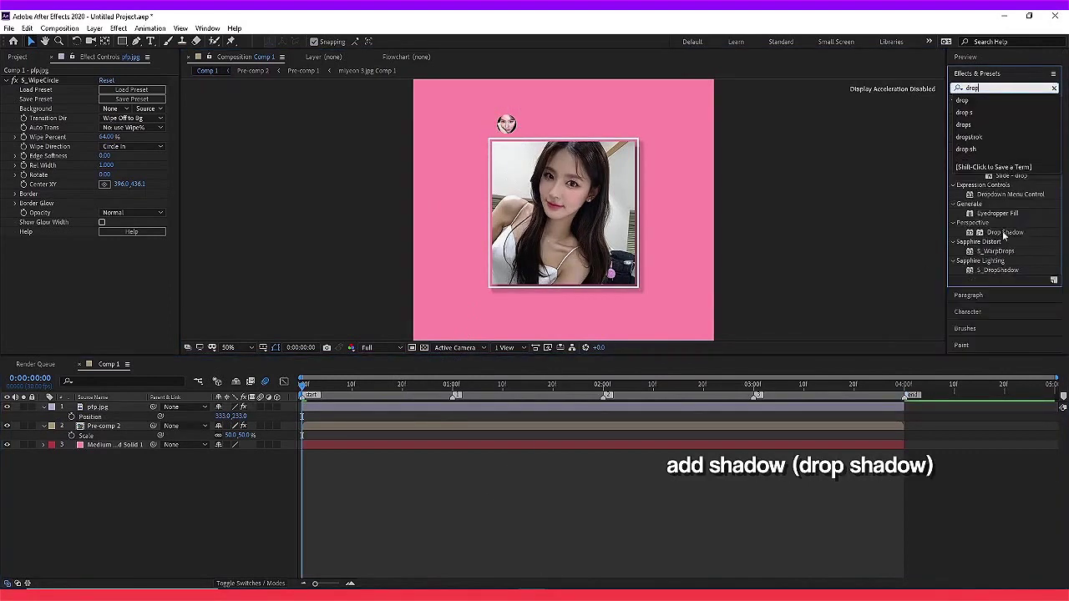
{"action": "left_click", "coordinate": [1000, 233]}
{"action": "left_click_drag", "start_coordinate": [999, 237], "coordinate": [653, 408]}
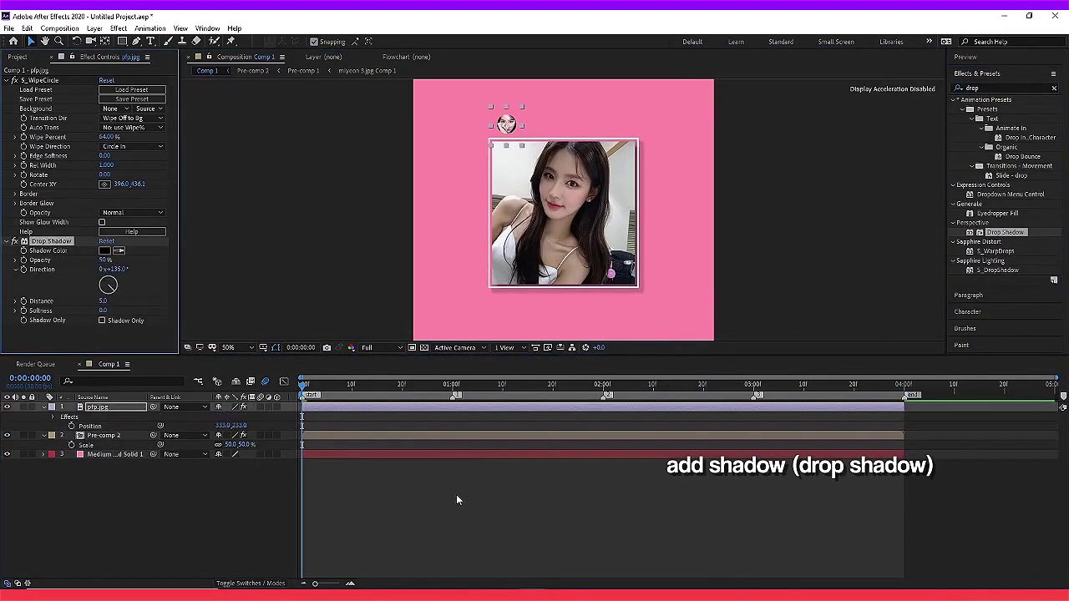
{"action": "left_click_drag", "start_coordinate": [101, 301], "coordinate": [150, 316]}
{"action": "left_click", "coordinate": [456, 521]}
{"action": "scroll", "coordinate": [550, 244], "scroll_direction": "down", "scroll_amount": 1}
Step: Fit the composition in the viewer and create an empty text layer
{"action": "key", "text": "period"}
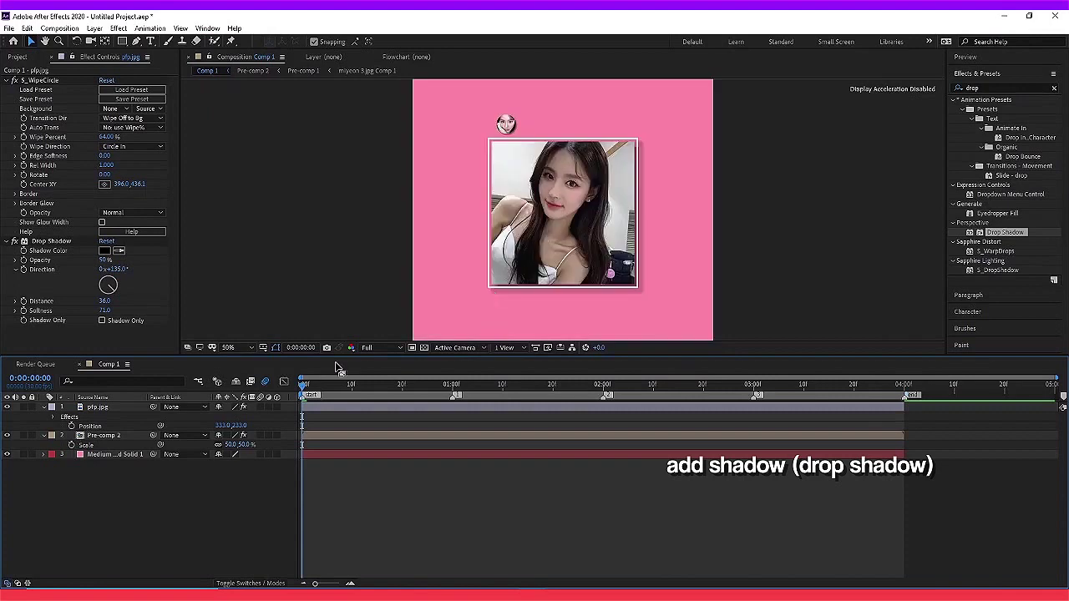
{"action": "left_click", "coordinate": [247, 349]}
{"action": "left_click", "coordinate": [250, 374]}
{"action": "left_click", "coordinate": [150, 41]}
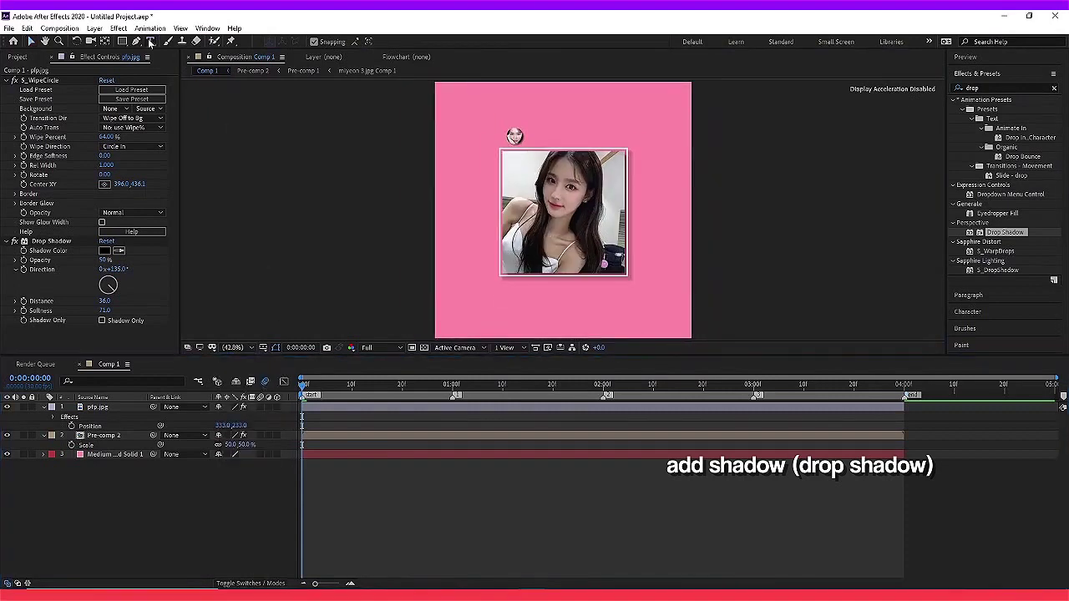
{"action": "left_click", "coordinate": [506, 155]}
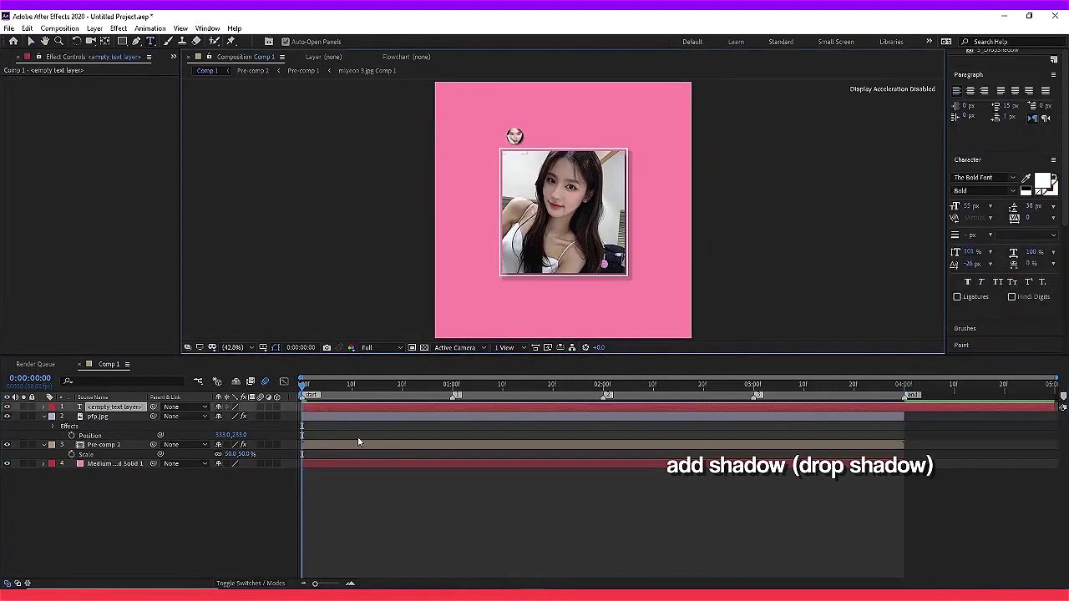
Step: Return to the first frame and type the username into the empty text layer
{"action": "left_click", "coordinate": [906, 390]}
{"action": "key", "text": "ctrl+Down"}
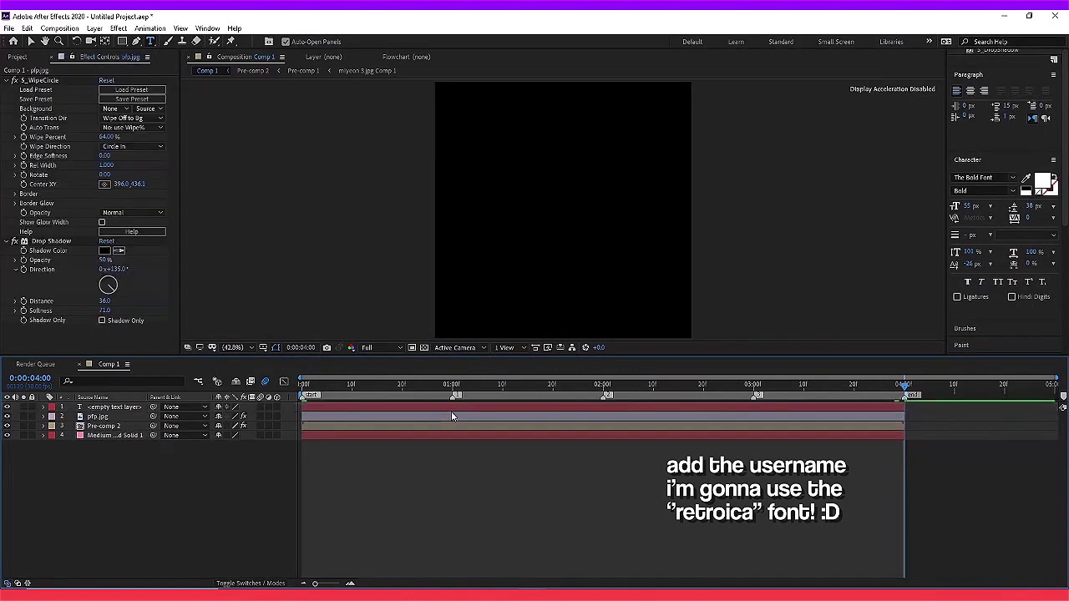
{"action": "key", "text": "Home"}
{"action": "left_click", "coordinate": [322, 408]}
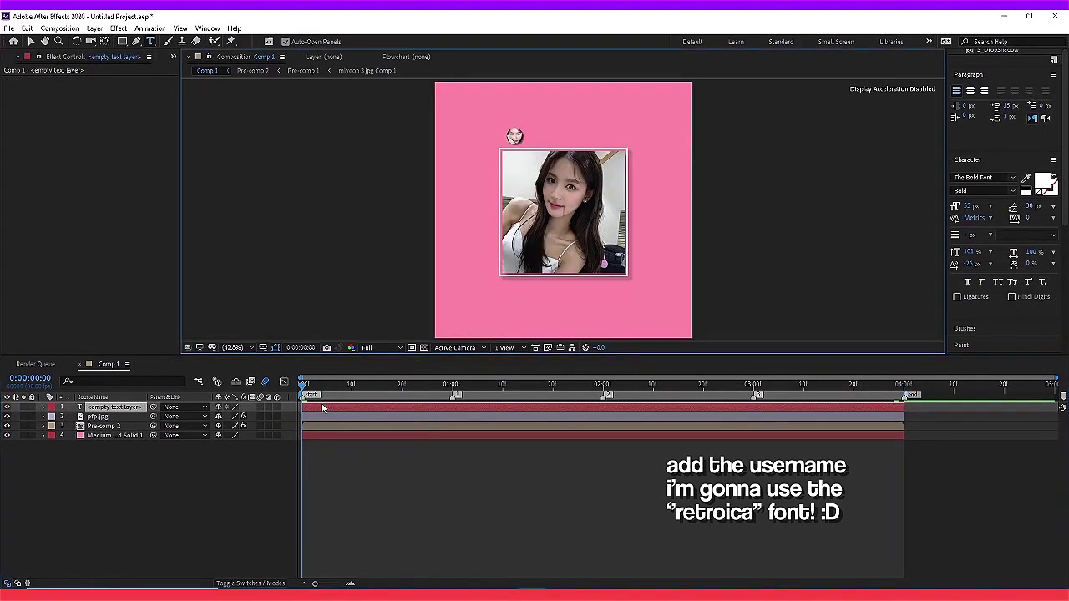
{"action": "type", "text": "nood"}
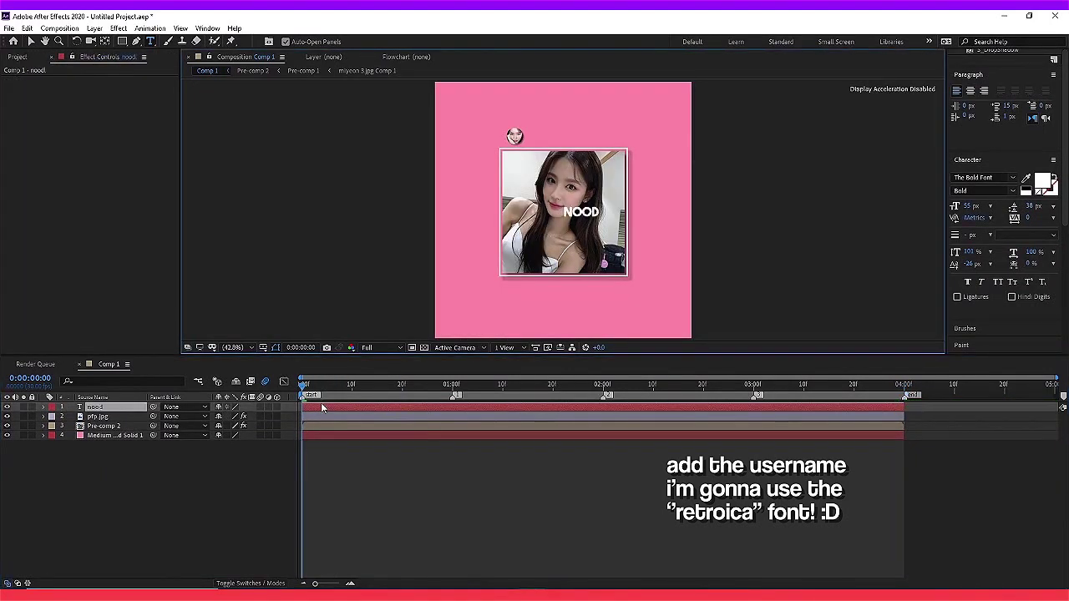
{"action": "type", "text": "le.zip"}
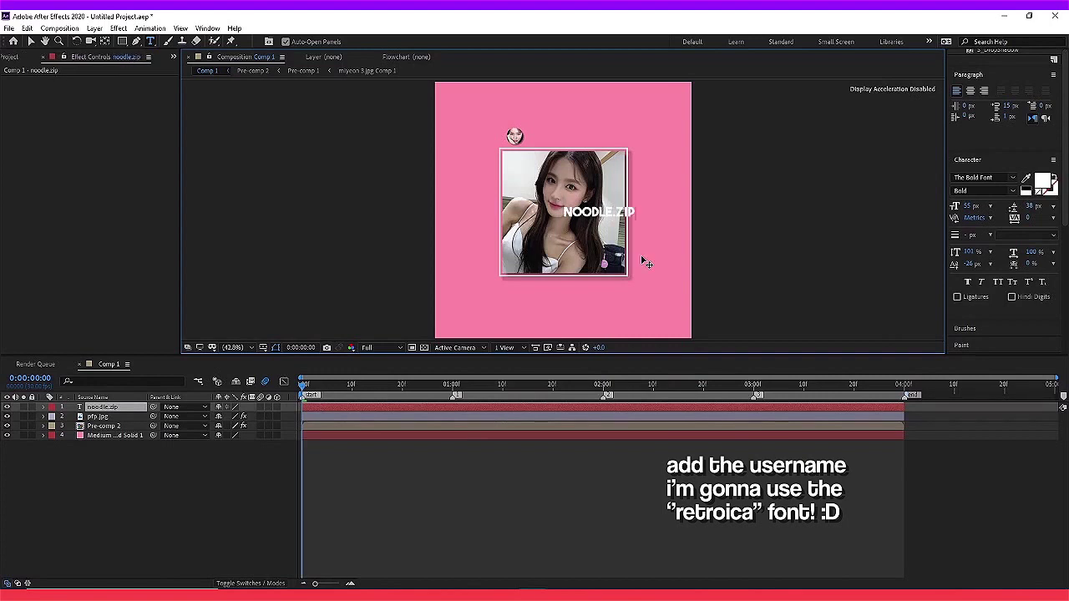
Step: Set the username text's font to Retroica from the favourite fonts
{"action": "key", "text": "ctrl+a"}
{"action": "left_click", "coordinate": [1013, 178]}
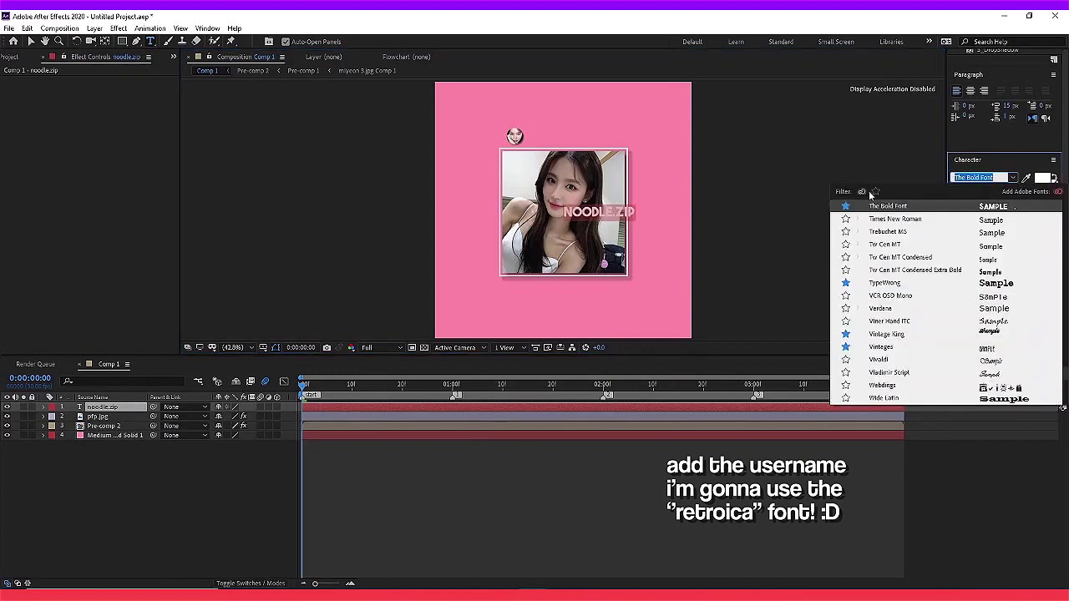
{"action": "left_click", "coordinate": [876, 192]}
{"action": "scroll", "coordinate": [909, 276], "scroll_direction": "up", "scroll_amount": 5}
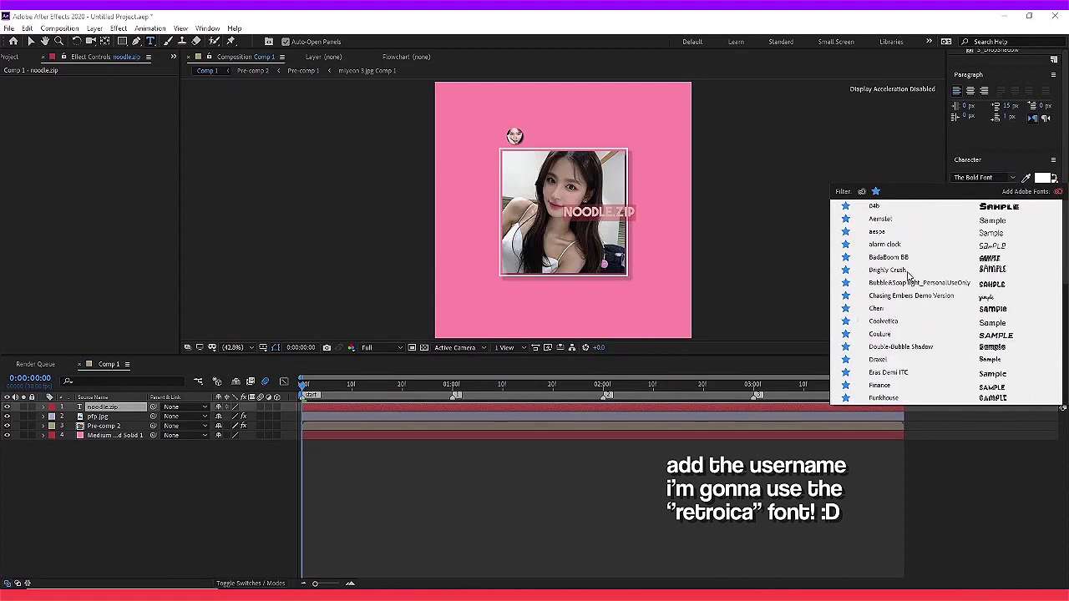
{"action": "scroll", "coordinate": [892, 323], "scroll_direction": "down", "scroll_amount": 5}
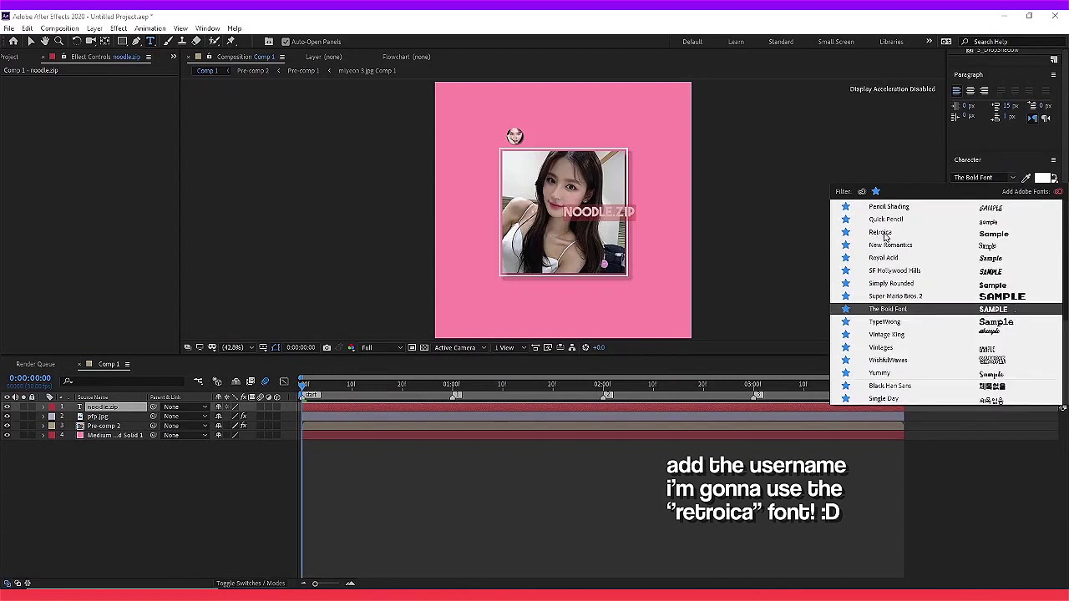
{"action": "left_click", "coordinate": [889, 237]}
{"action": "key", "text": "period"}
{"action": "key", "text": "period"}
{"action": "key", "text": "period"}
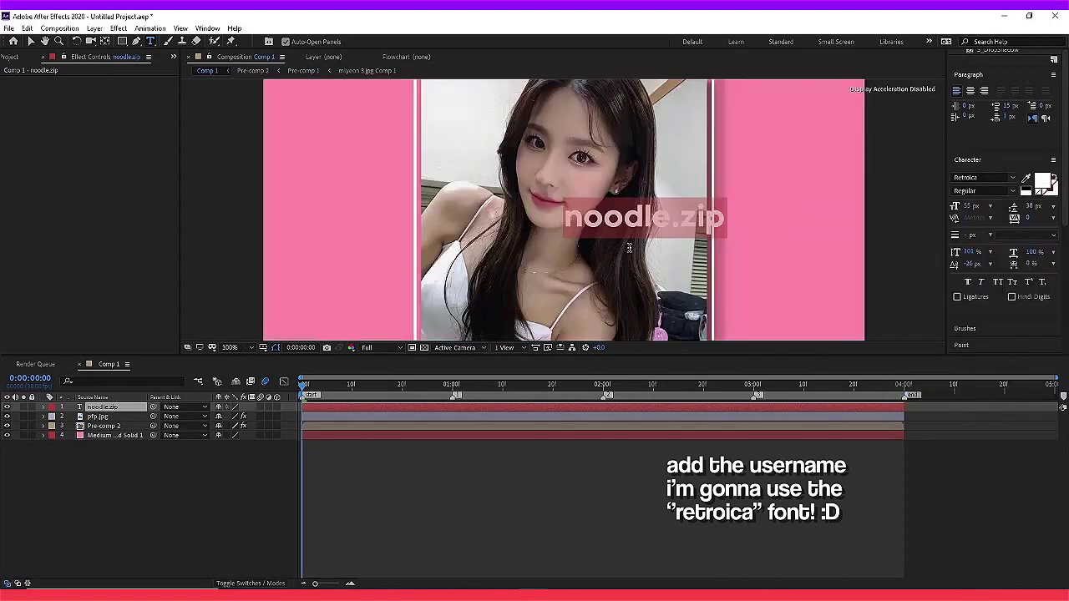
{"action": "left_click", "coordinate": [105, 41]}
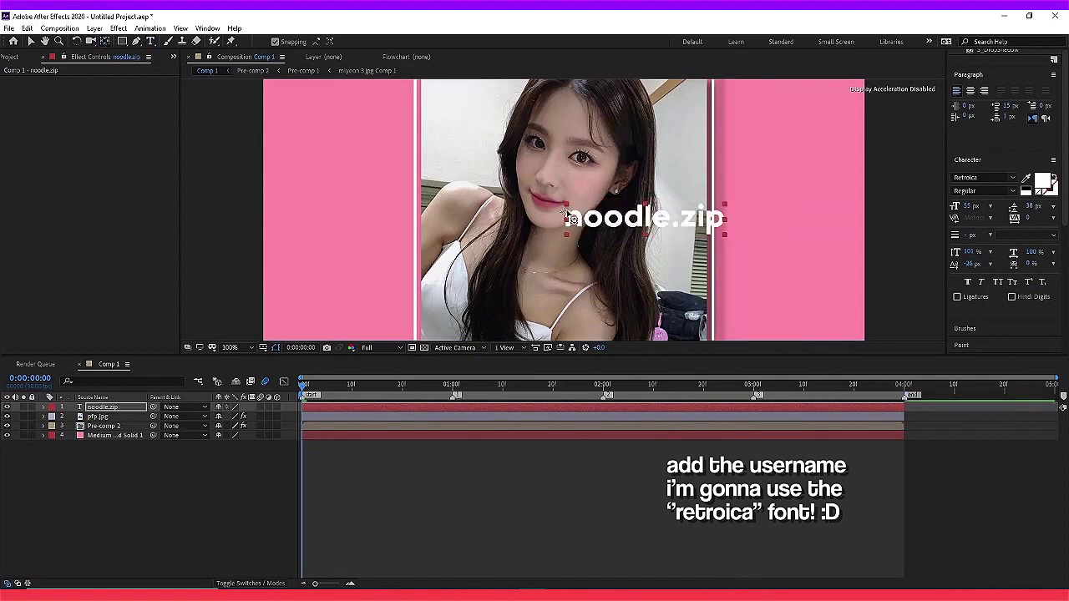
Step: Change the username text's fill colour to black 000000
{"action": "left_click", "coordinate": [567, 216]}
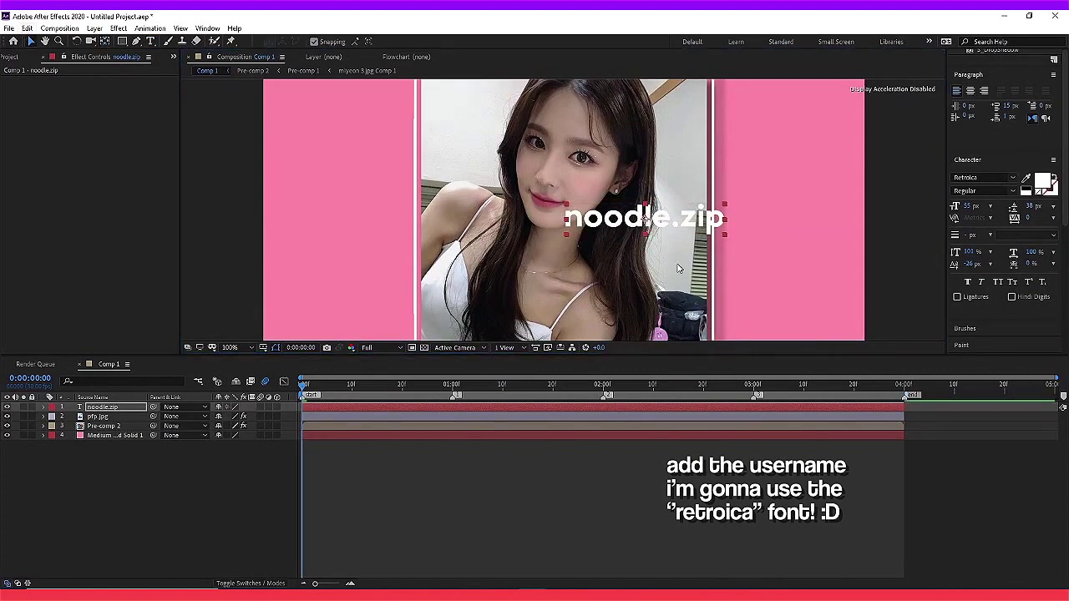
{"action": "double_click", "coordinate": [675, 223]}
{"action": "left_click", "coordinate": [1042, 182]}
{"action": "left_click_drag", "start_coordinate": [291, 315], "coordinate": [369, 418]}
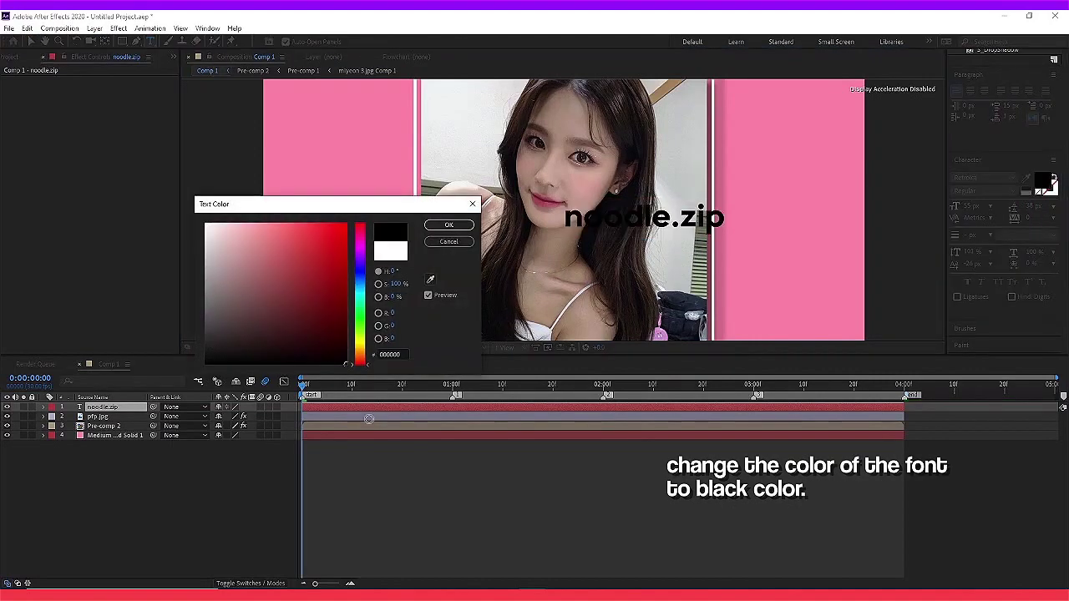
{"action": "left_click", "coordinate": [445, 226]}
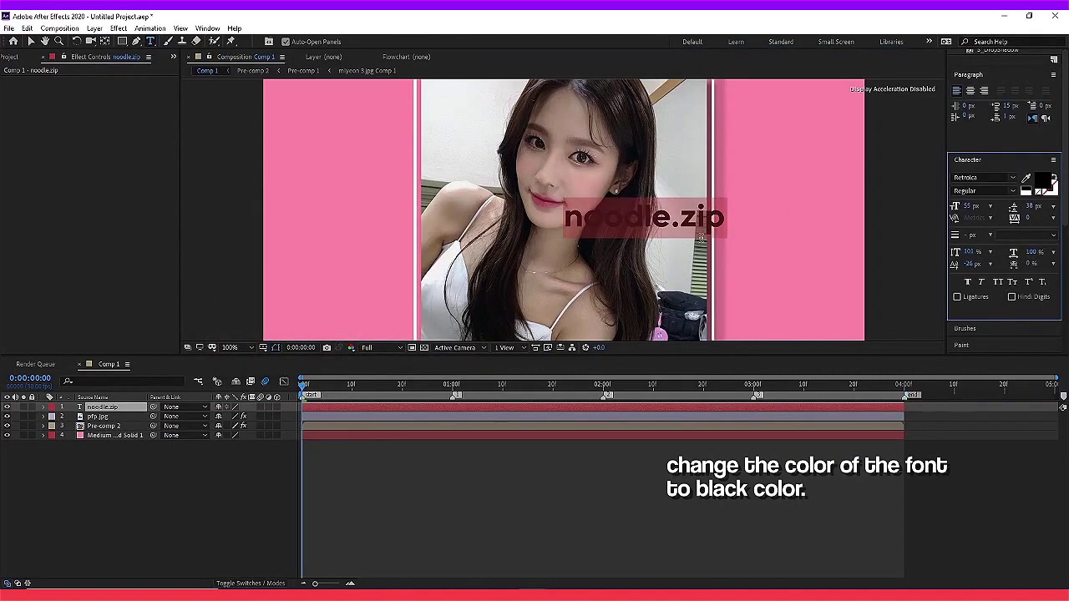
{"action": "scroll", "coordinate": [518, 251], "scroll_direction": "down", "scroll_amount": 2}
Step: Scale the username text layer to 55%
{"action": "key", "text": "s"}
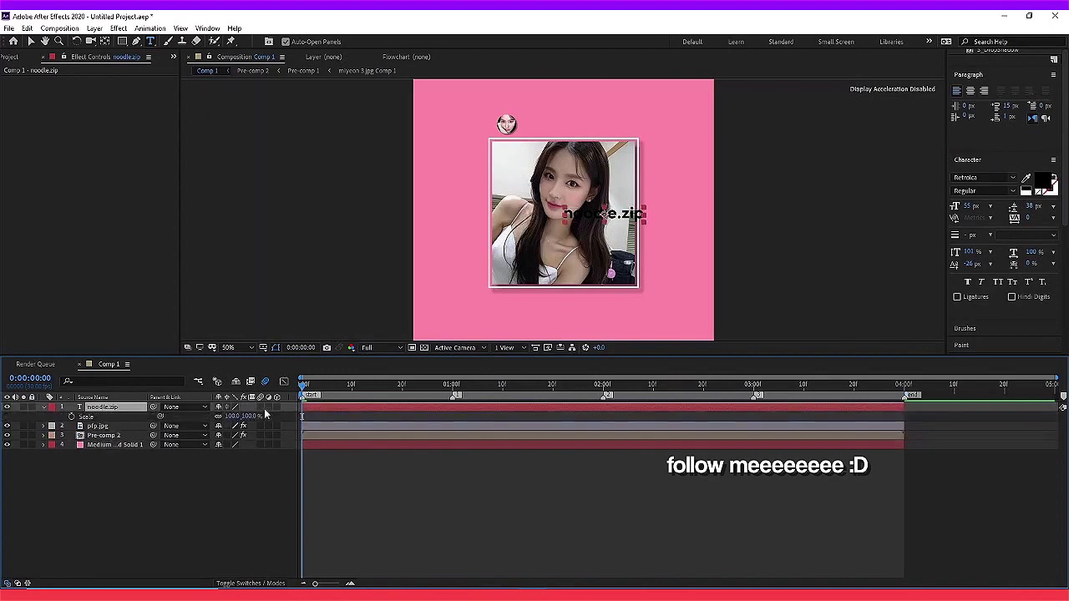
{"action": "mouse_move", "coordinate": [250, 416]}
{"action": "left_mouse_down"}
{"action": "mouse_move", "coordinate": [235, 422]}
{"action": "mouse_move", "coordinate": [250, 424]}
{"action": "left_mouse_up"}
{"action": "key", "text": "p"}
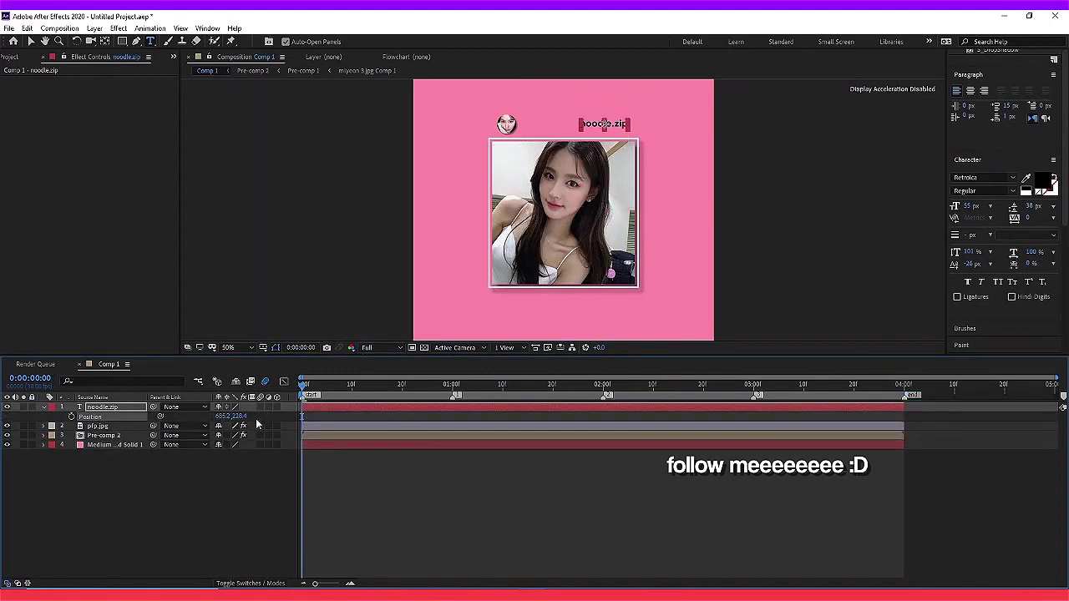
{"action": "key", "text": "s"}
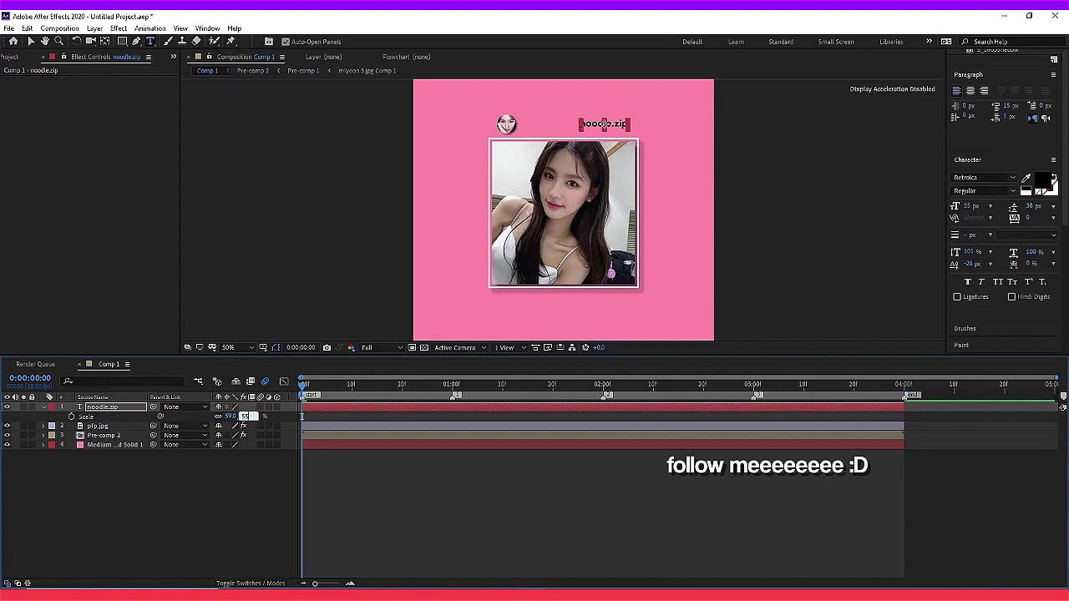
{"action": "key", "text": "Return"}
Step: Position the username at 467.2, 133.4 beside the round profile picture
{"action": "key", "text": "p"}
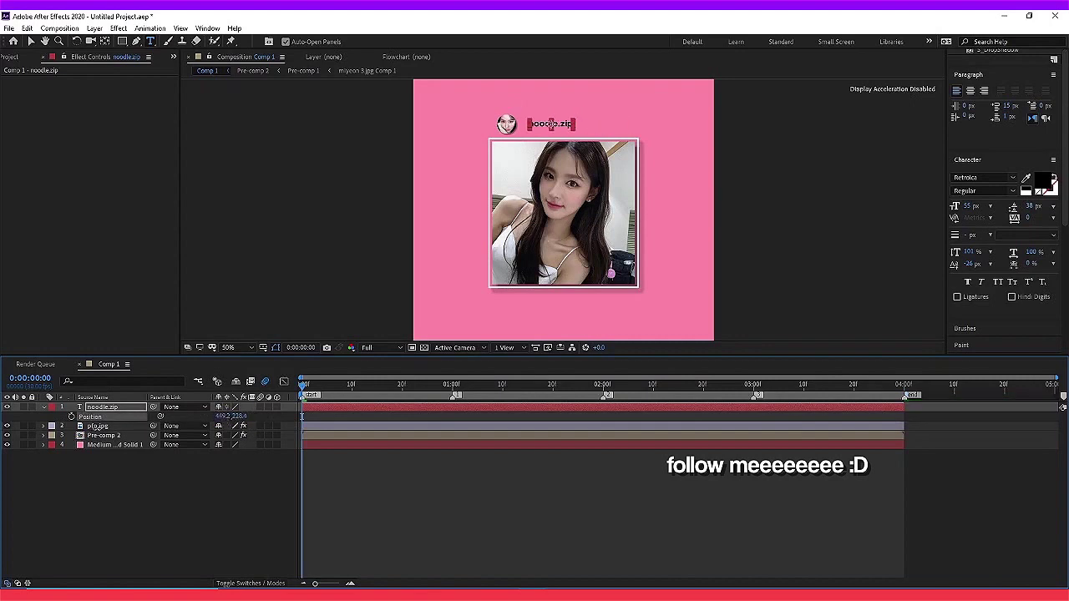
{"action": "left_click_drag", "start_coordinate": [222, 416], "coordinate": [117, 430]}
{"action": "left_click_drag", "start_coordinate": [241, 416], "coordinate": [246, 416]}
{"action": "key", "text": "ctrl+shift+a"}
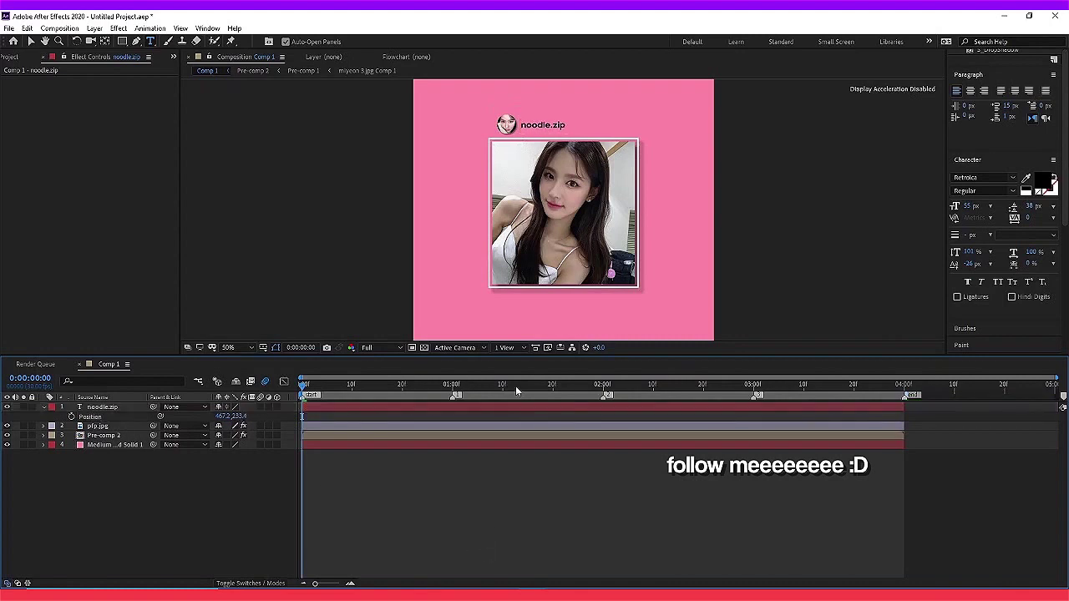
{"action": "left_click", "coordinate": [30, 41]}
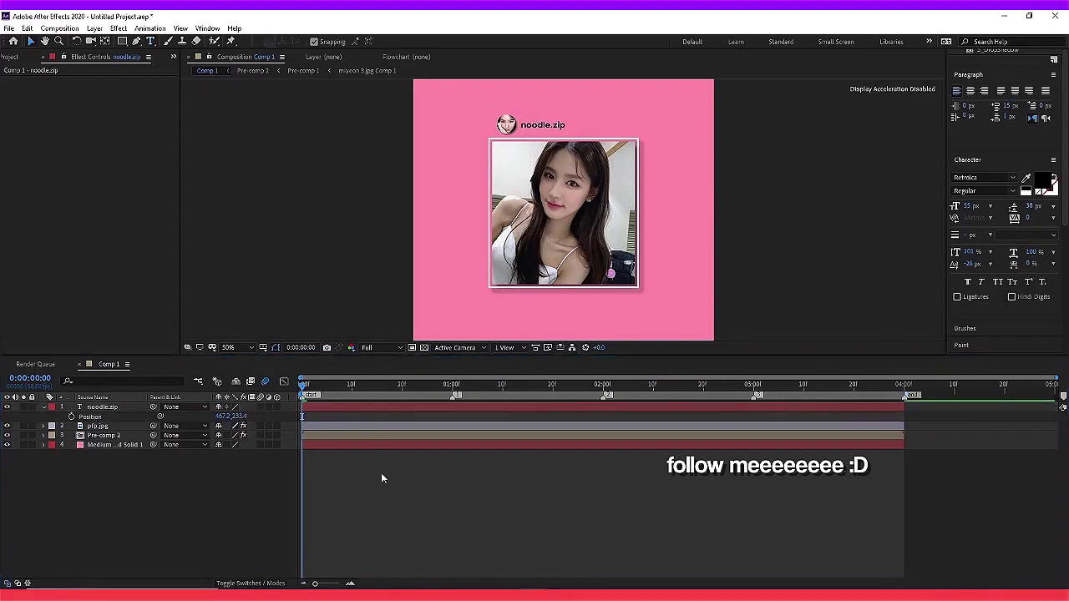
{"action": "left_click", "coordinate": [351, 408]}
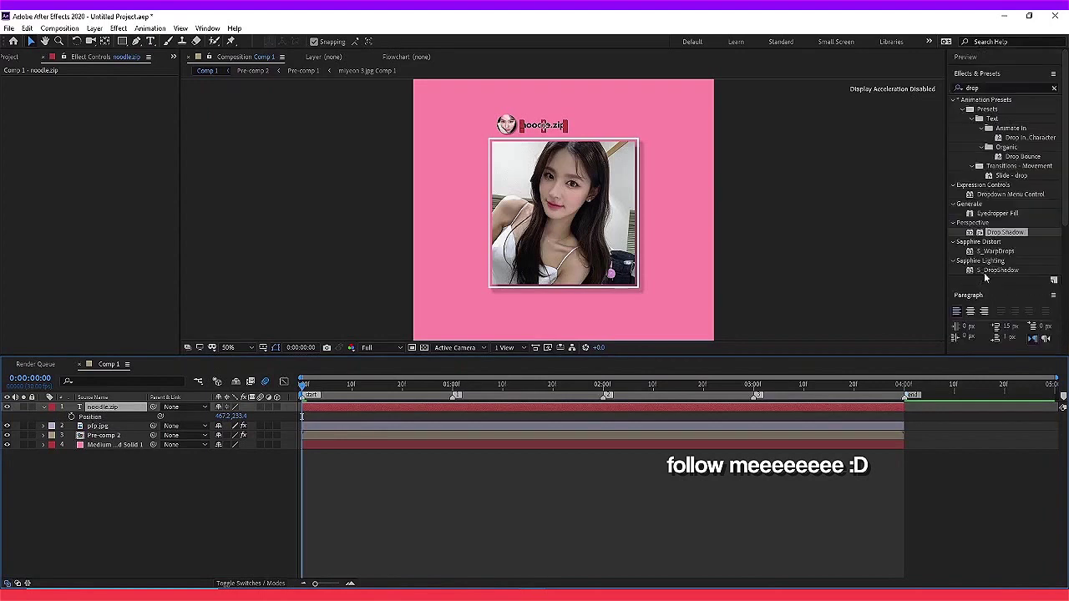
Step: Apply Drop Shadow to the username and add a new empty text layer at the first frame
{"action": "double_click", "coordinate": [1007, 232]}
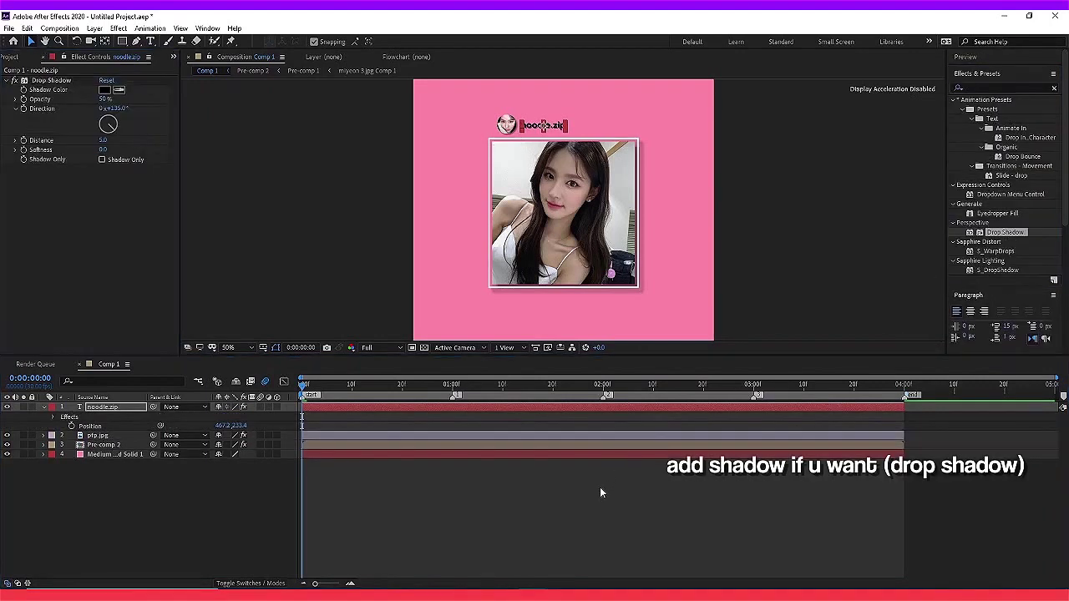
{"action": "key", "text": "u"}
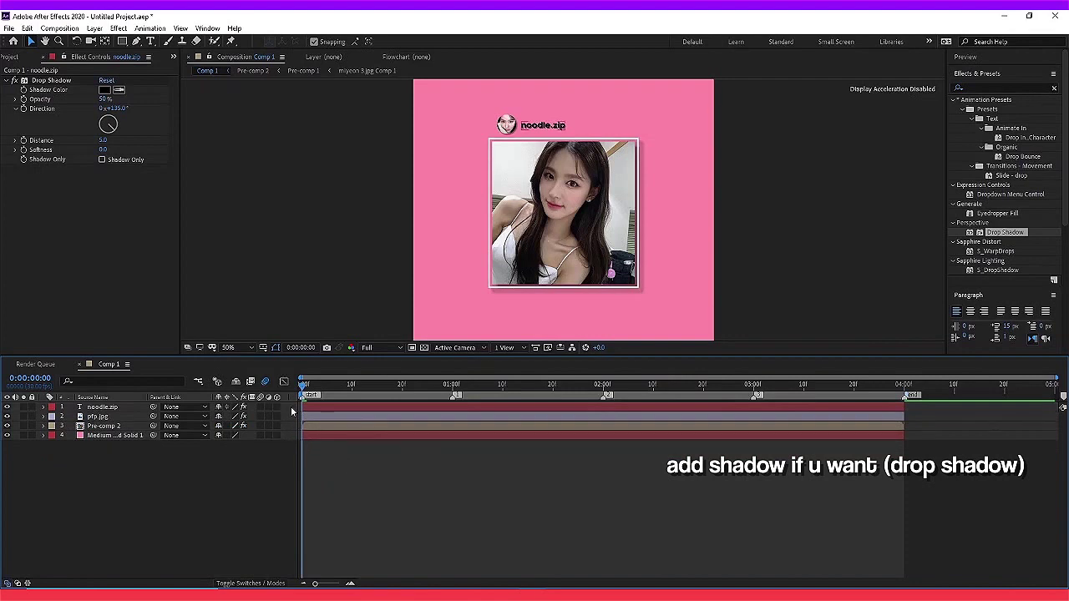
{"action": "left_click", "coordinate": [151, 41]}
{"action": "key", "text": "ctrl+alt+shift+t"}
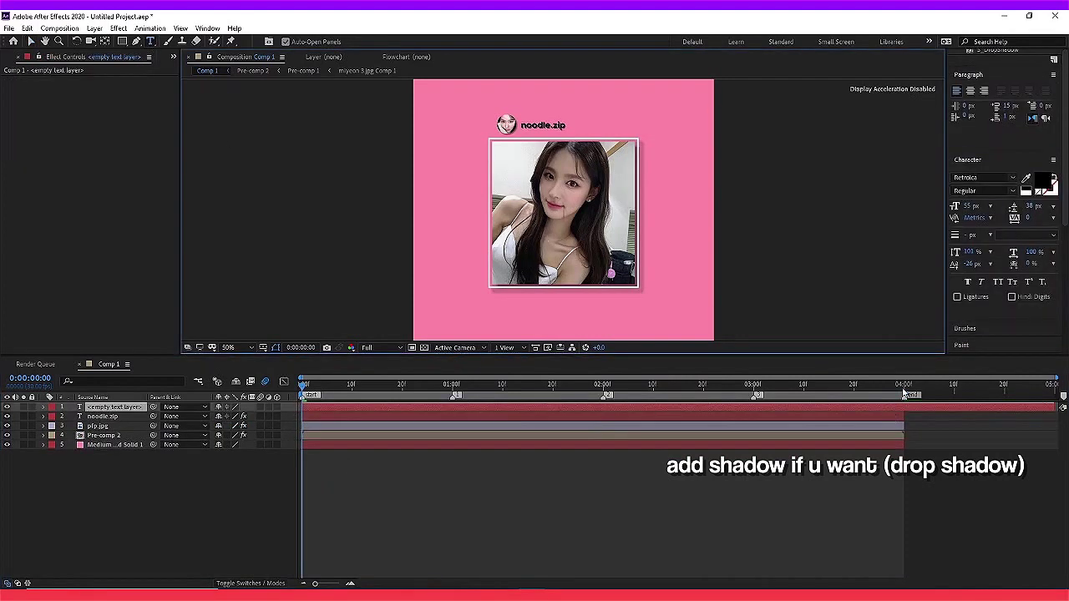
{"action": "left_click", "coordinate": [905, 386]}
{"action": "key", "text": "ctrl+Down"}
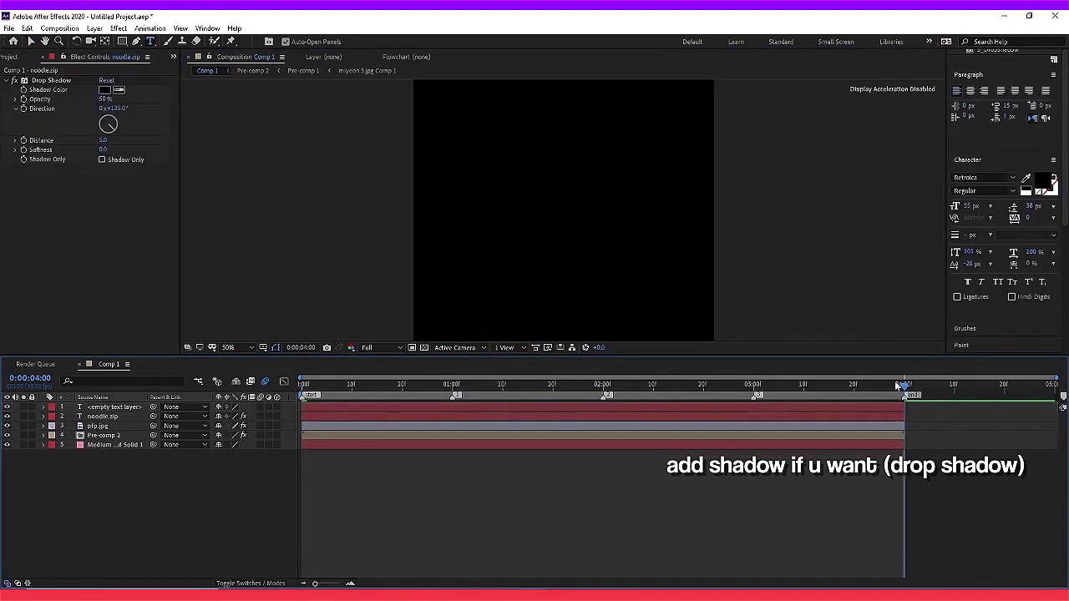
{"action": "key", "text": "Home"}
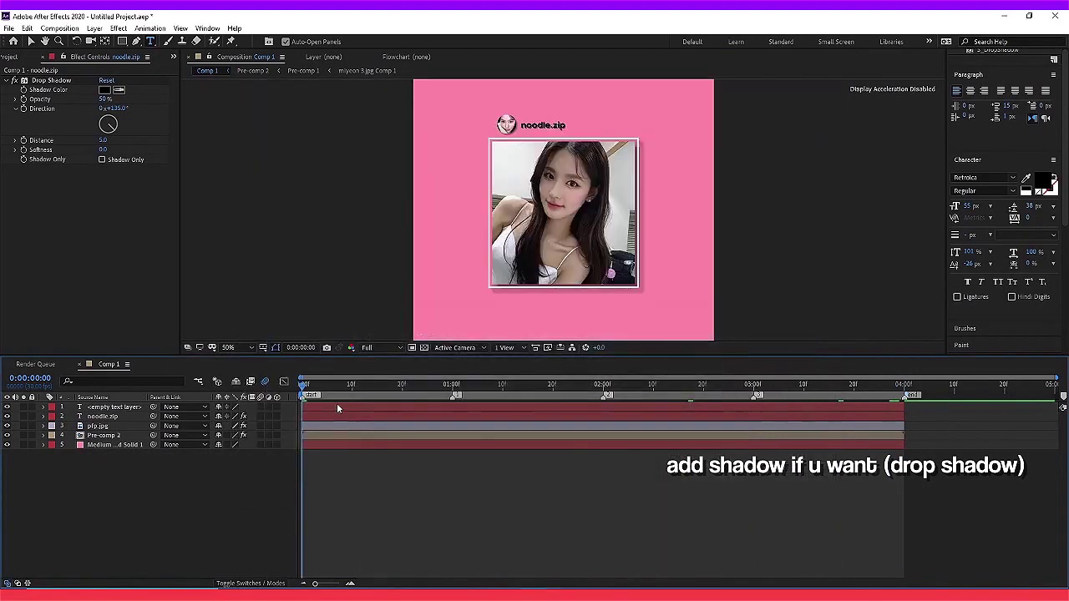
{"action": "left_click", "coordinate": [338, 406]}
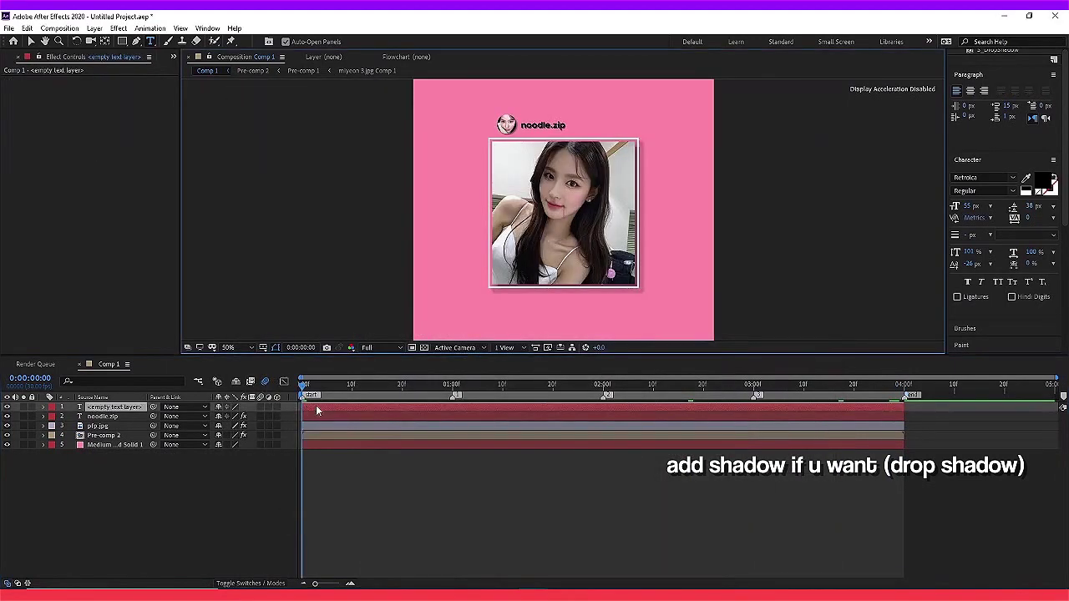
Step: Type the YouTube subscribe caption and move its anchor point to the text's right end
{"action": "type", "text": "noo"}
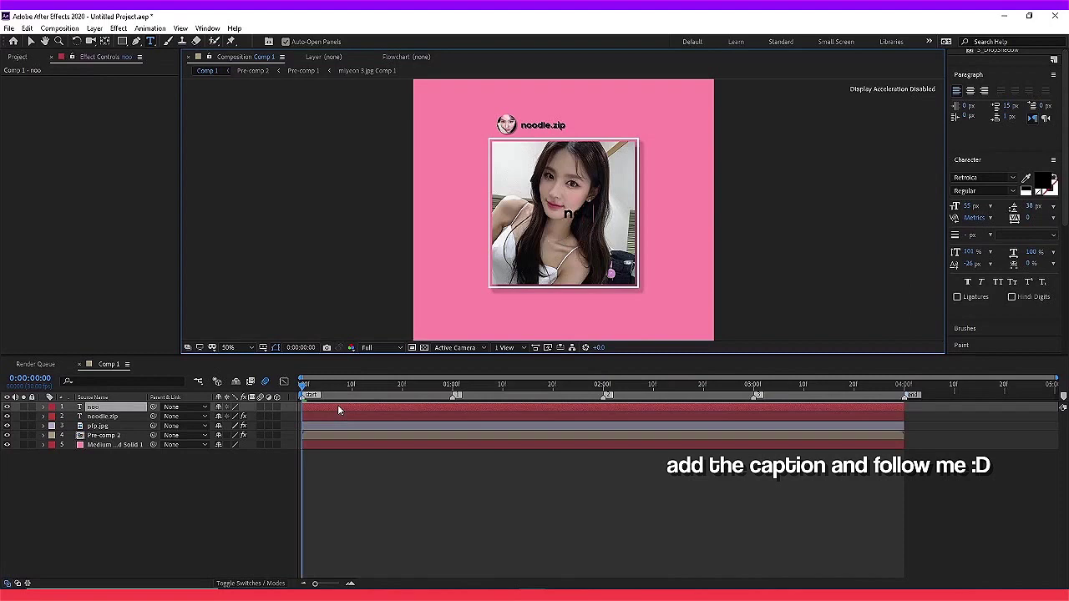
{"action": "type", "text": "dle.zip"}
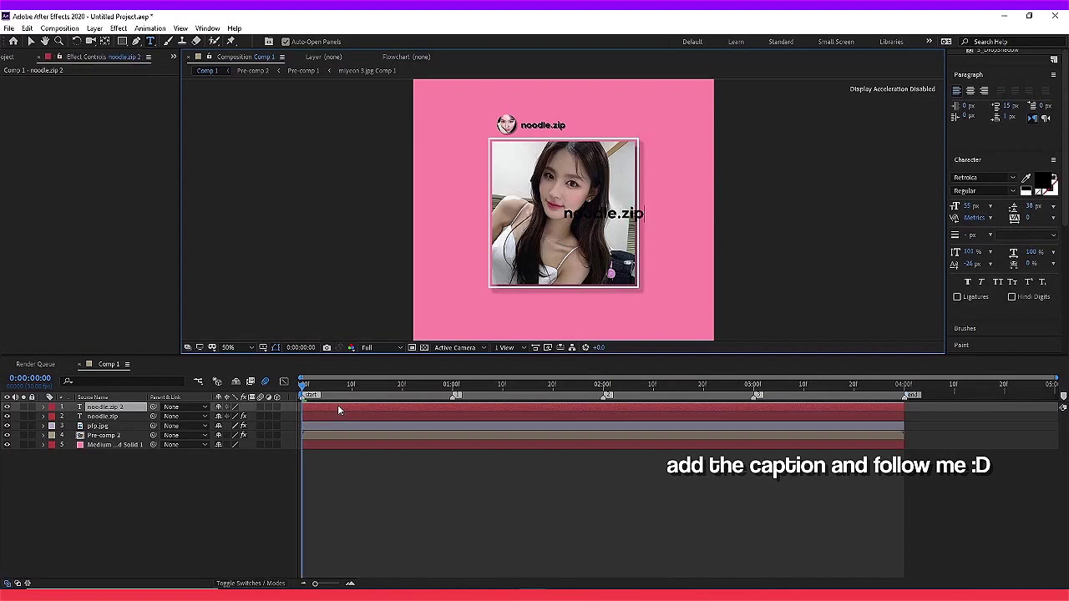
{"action": "key", "text": "Escape"}
{"action": "type", "text": " subscr"}
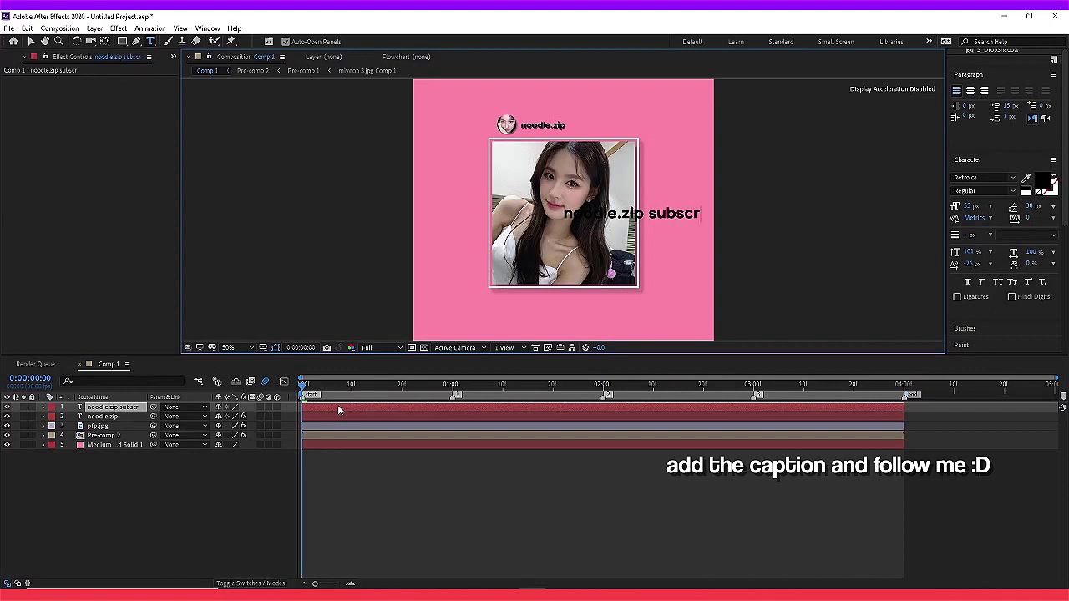
{"action": "type", "text": "ibe joh"}
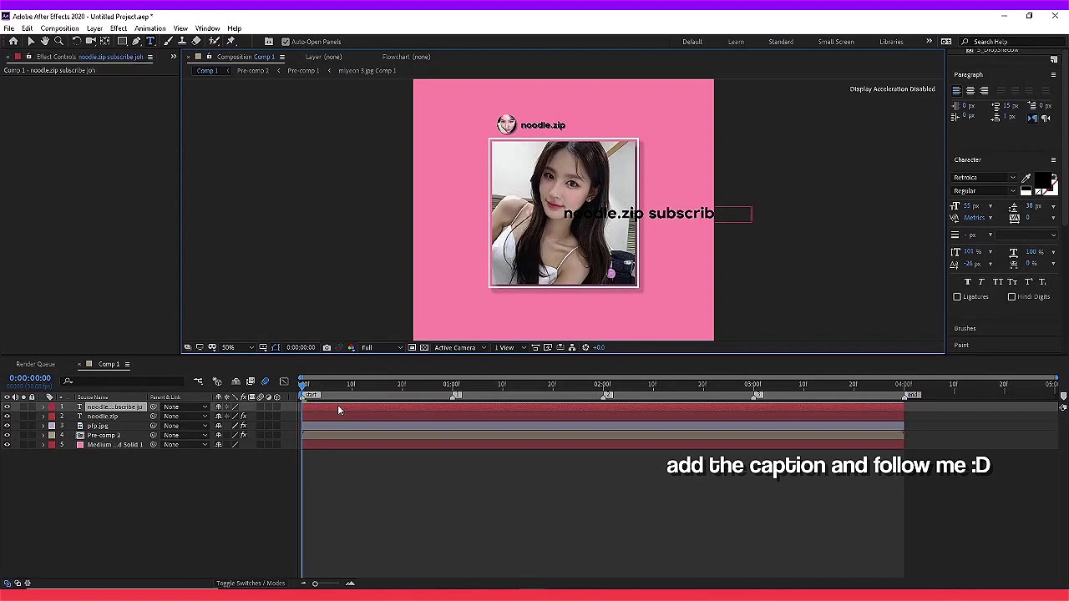
{"action": "type", "text": "nn on youtu"}
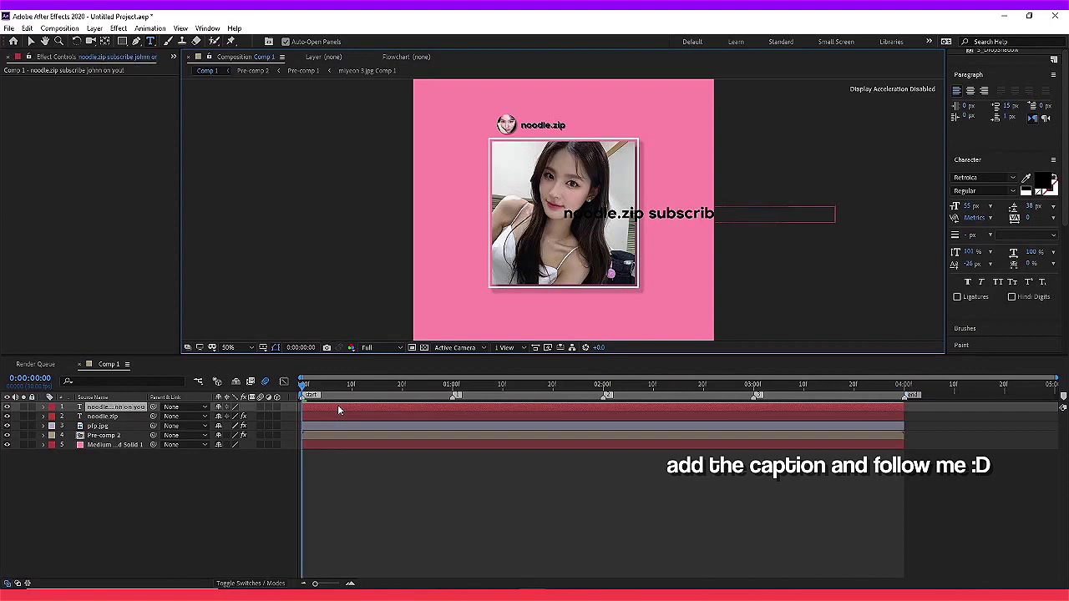
{"action": "type", "text": "be!"}
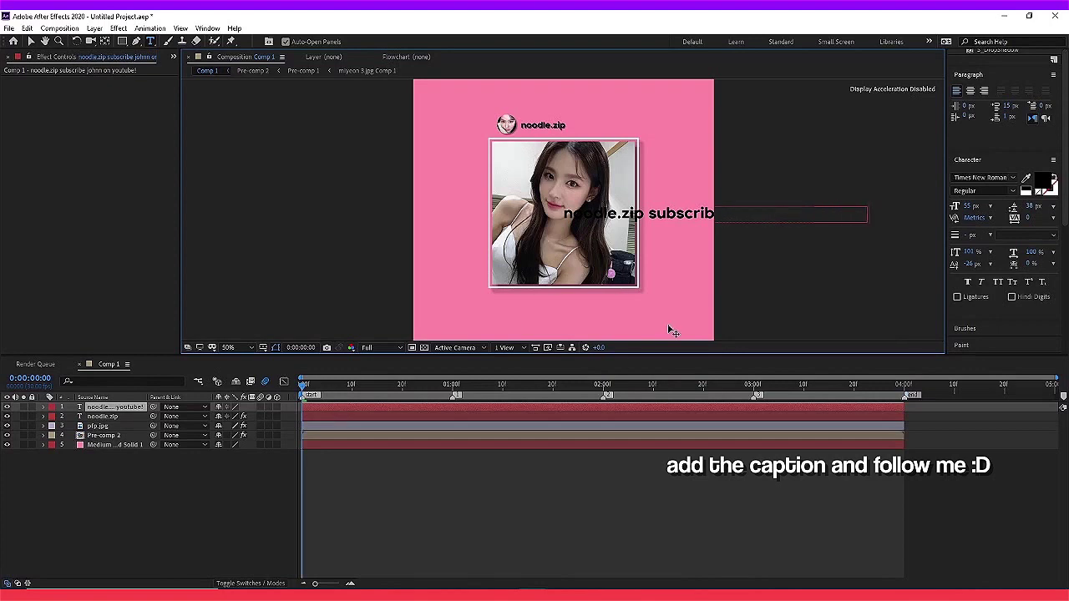
{"action": "left_click", "coordinate": [523, 499]}
{"action": "left_click", "coordinate": [459, 409]}
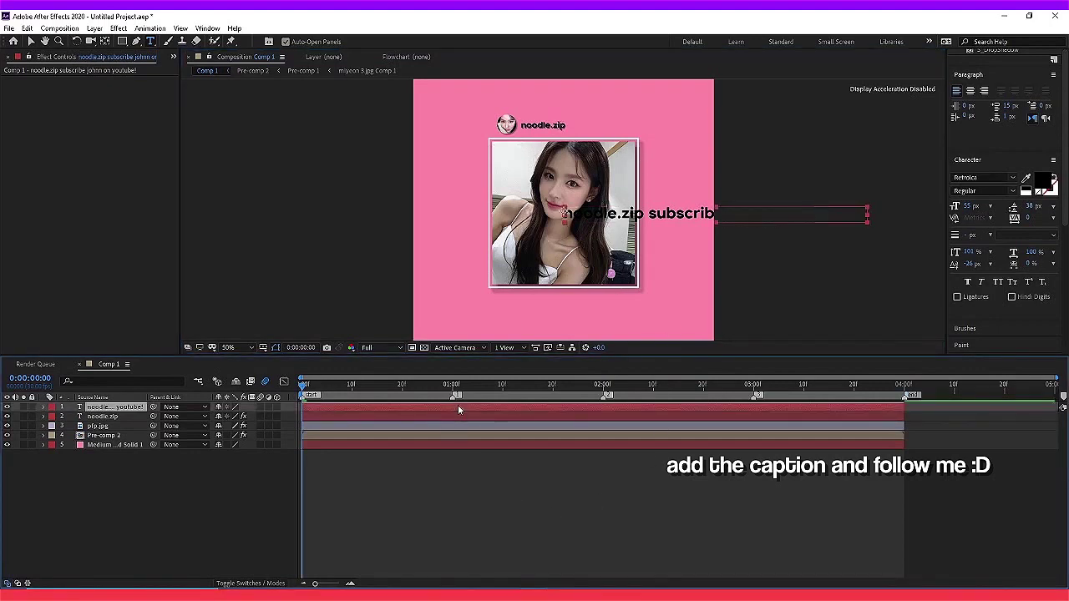
{"action": "left_click", "coordinate": [106, 42]}
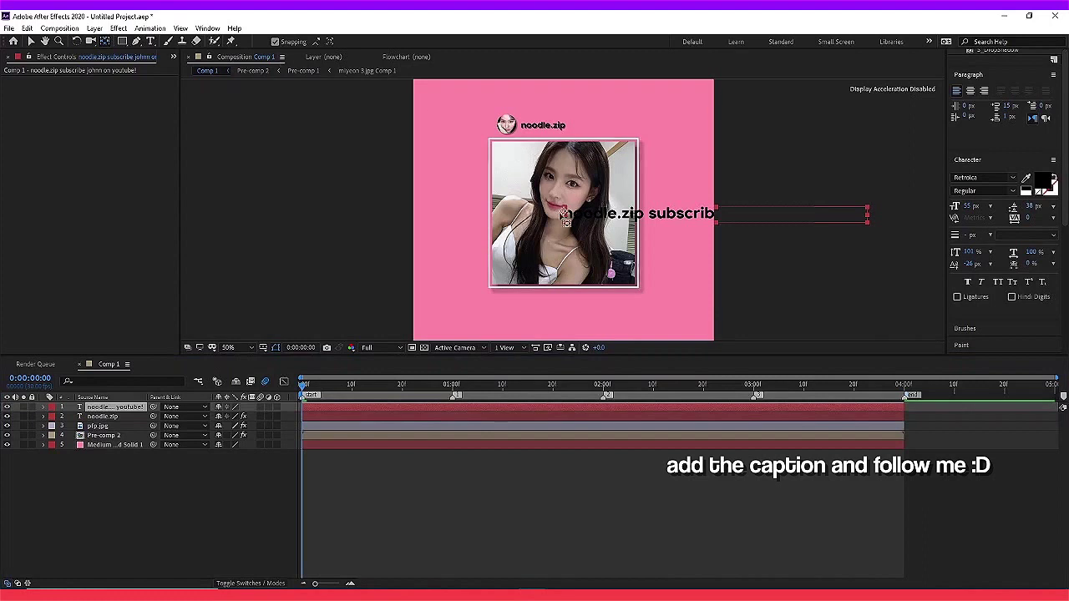
{"action": "left_click_drag", "start_coordinate": [567, 216], "coordinate": [717, 215]}
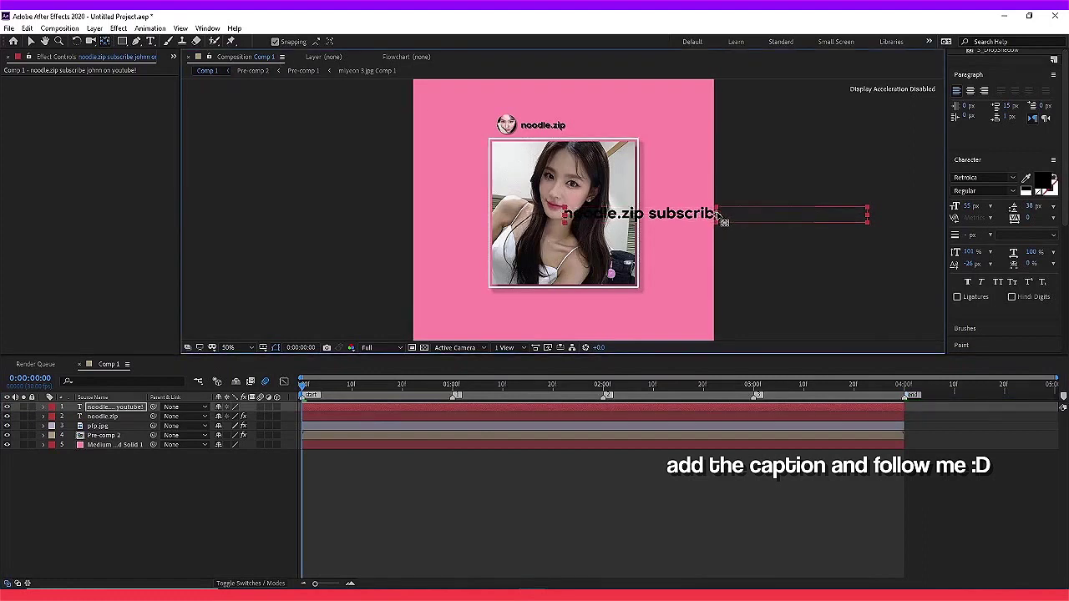
Step: Slide the caption to X 637.1 and make its username part Faux Italic
{"action": "key", "text": "p"}
{"action": "left_click_drag", "start_coordinate": [223, 416], "coordinate": [4, 20]}
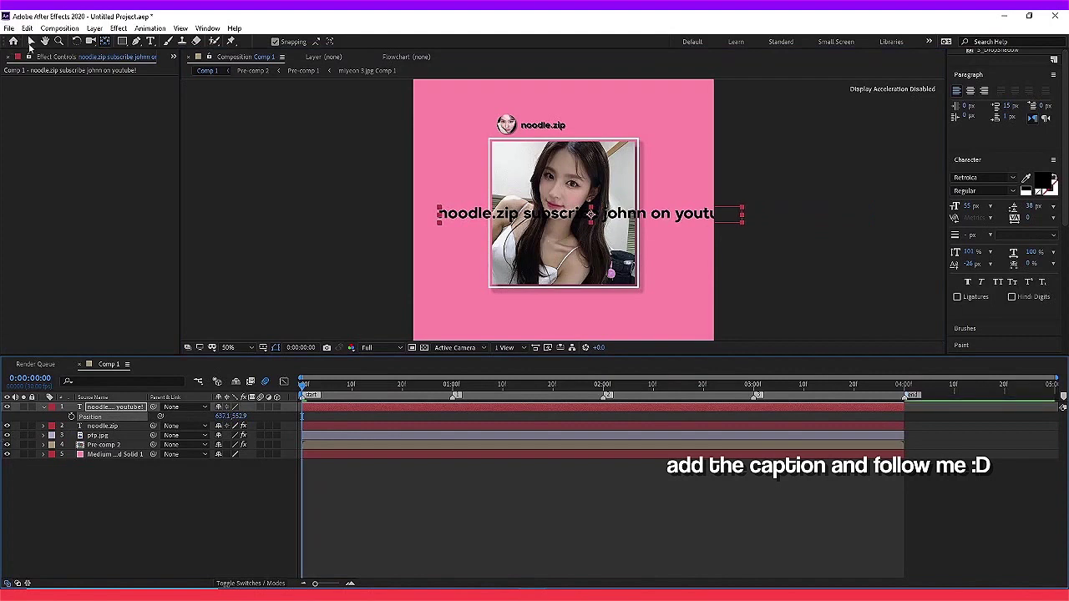
{"action": "double_click", "coordinate": [522, 215]}
{"action": "left_click", "coordinate": [525, 215]}
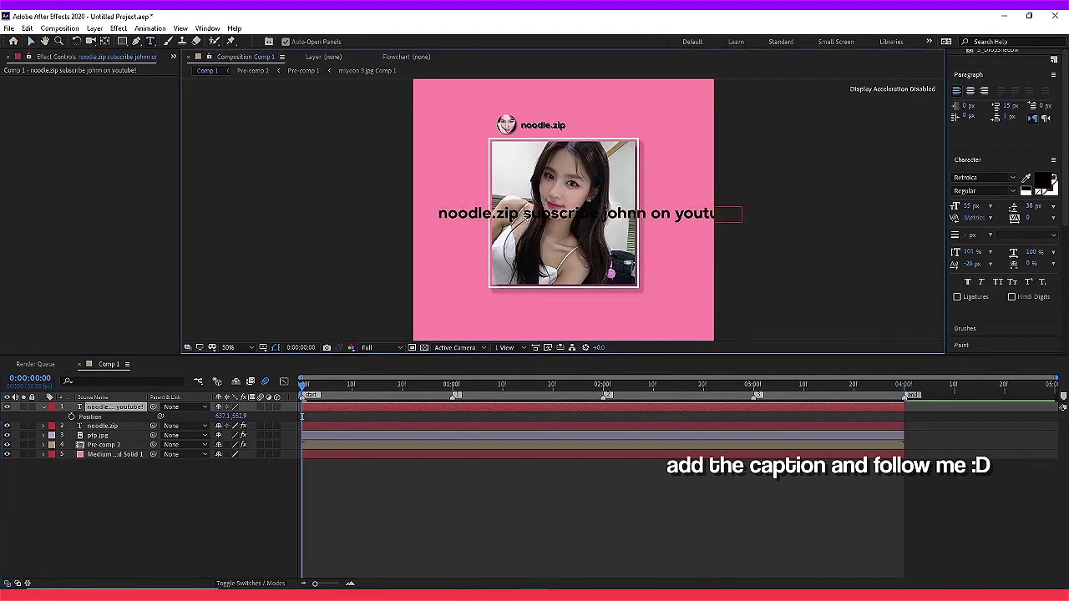
{"action": "left_click_drag", "start_coordinate": [518, 214], "coordinate": [441, 215]}
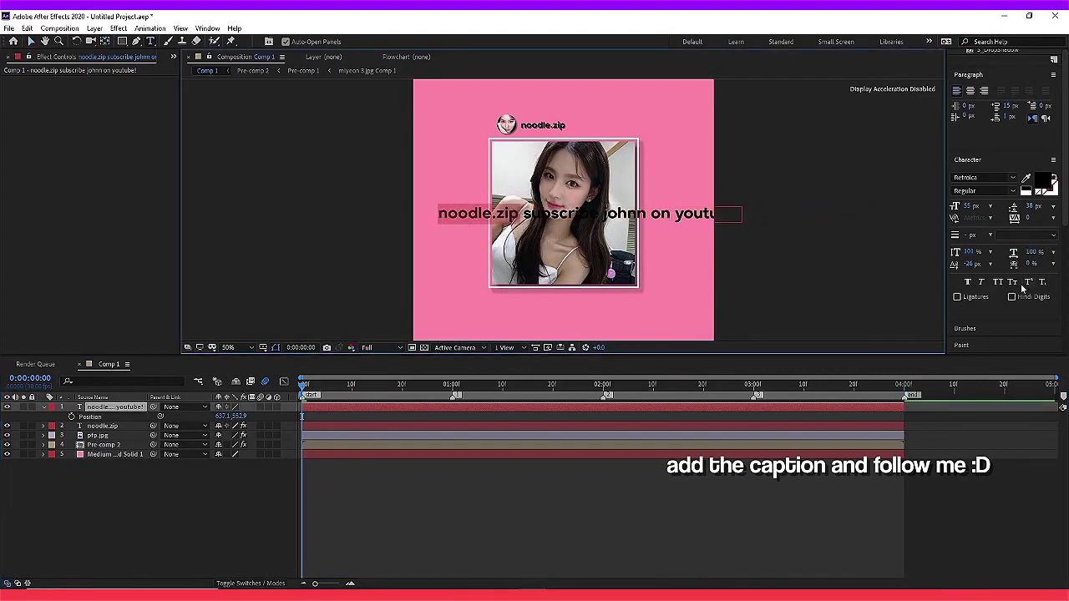
{"action": "left_click", "coordinate": [983, 283]}
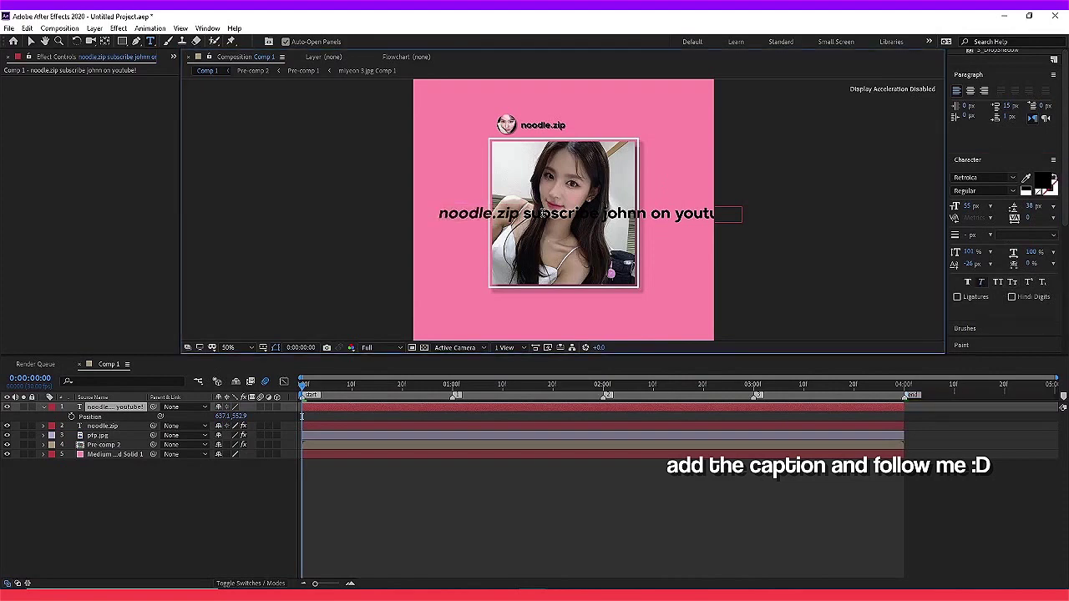
Step: Colour the rest of the caption dark grey 333333
{"action": "left_click", "coordinate": [538, 220]}
{"action": "left_click_drag", "start_coordinate": [524, 214], "coordinate": [765, 214]}
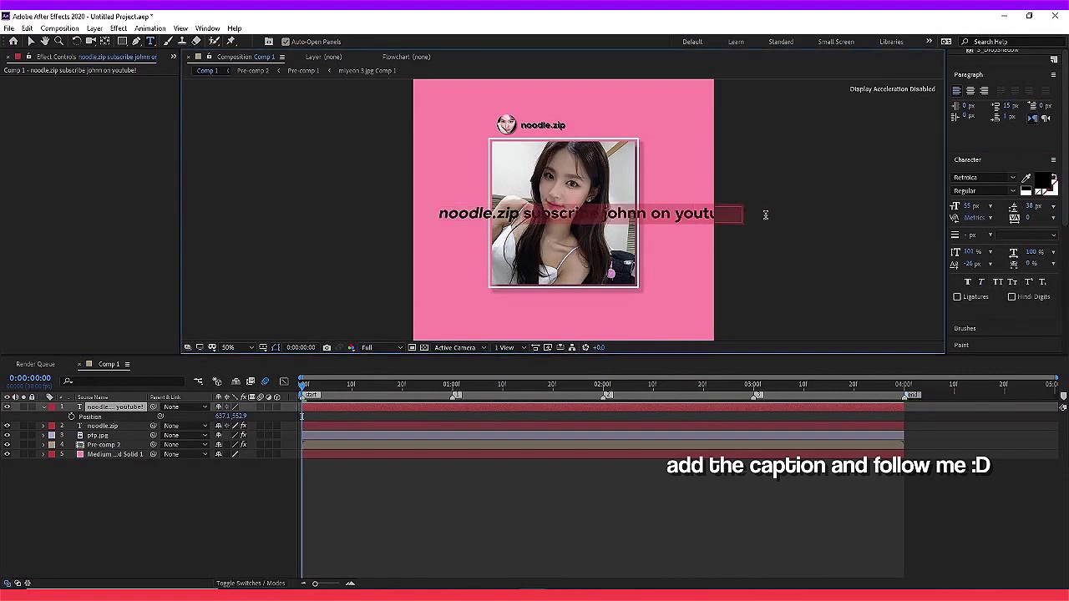
{"action": "left_click", "coordinate": [1041, 185]}
{"action": "left_click_drag", "start_coordinate": [215, 354], "coordinate": [201, 343]}
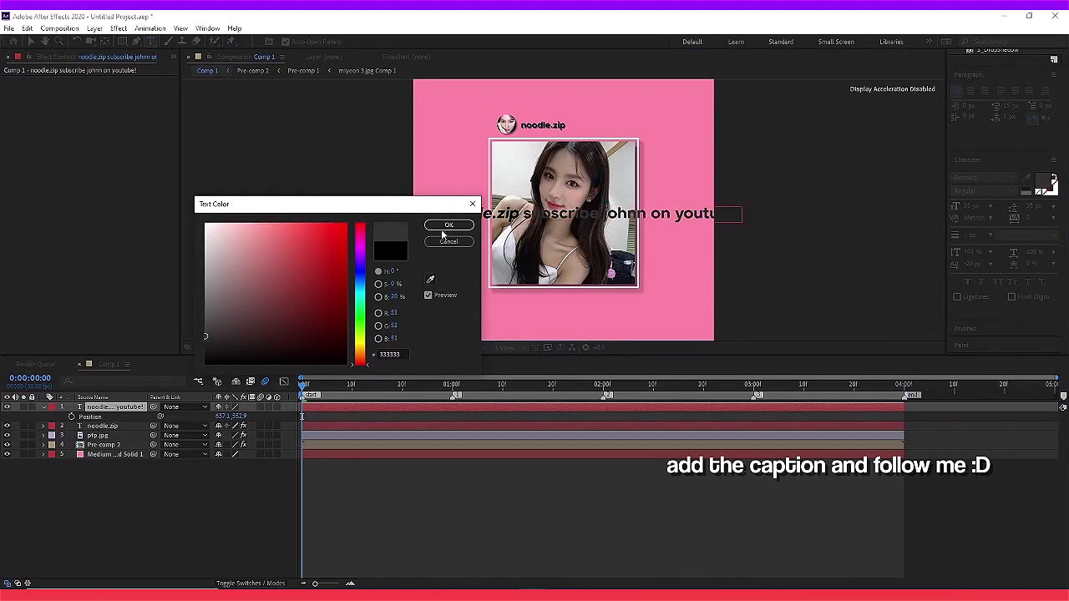
{"action": "left_click", "coordinate": [444, 227]}
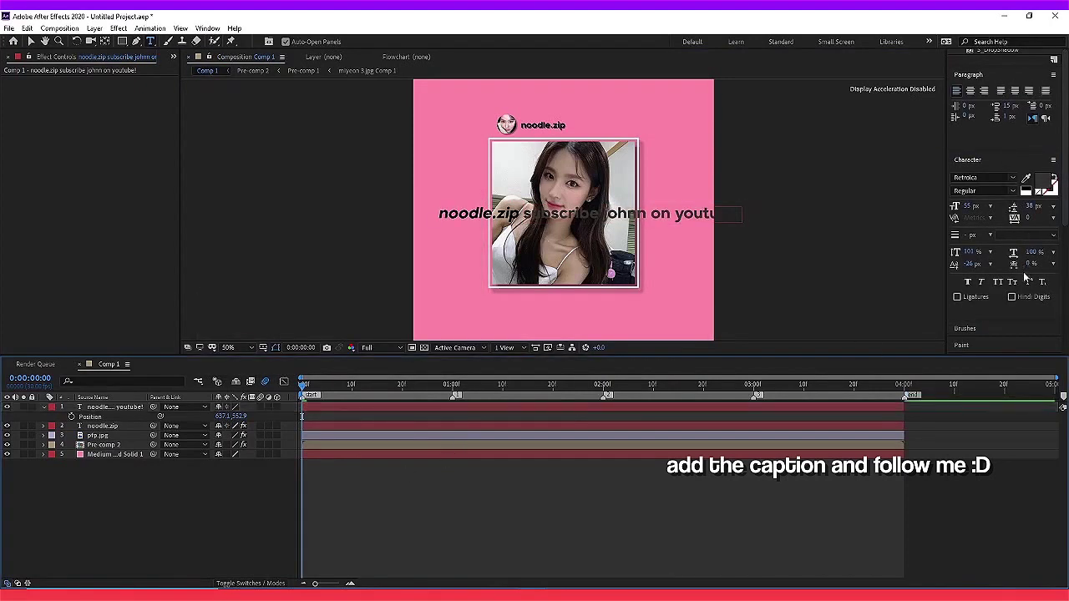
{"action": "key", "text": "ctrl+5"}
Step: Add a Drop Shadow to the caption and scale it down to 52%
{"action": "left_click_drag", "start_coordinate": [1006, 232], "coordinate": [823, 408]}
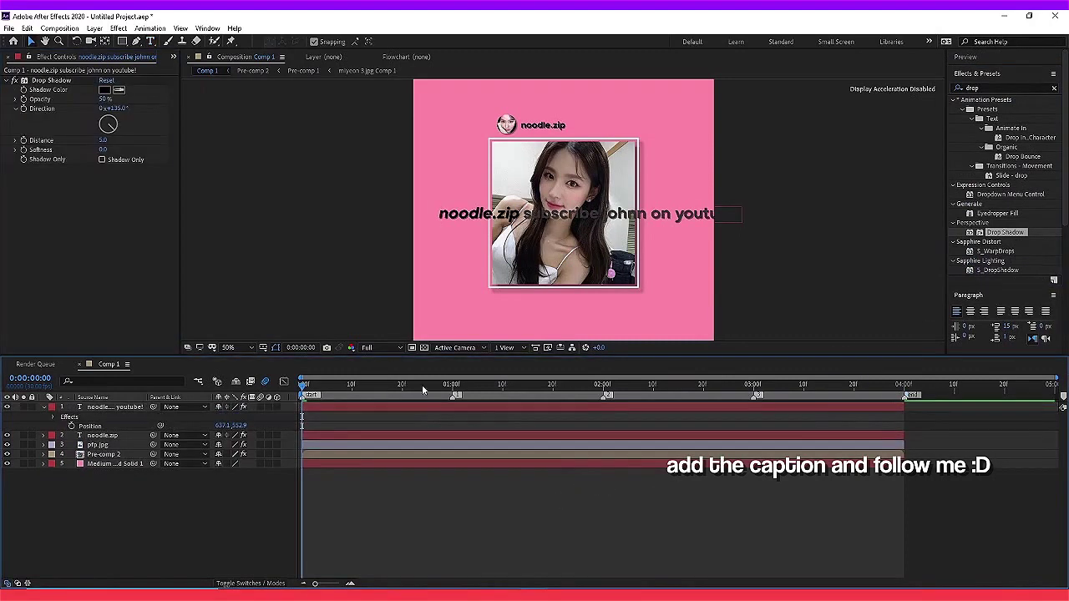
{"action": "left_click", "coordinate": [435, 409]}
{"action": "key", "text": "s"}
{"action": "mouse_move", "coordinate": [249, 416]}
{"action": "left_mouse_down"}
{"action": "mouse_move", "coordinate": [219, 424]}
{"action": "mouse_move", "coordinate": [405, 418]}
{"action": "left_mouse_up"}
Step: Centre the caption beneath the framed photo near the card's bottom
{"action": "key", "text": "p"}
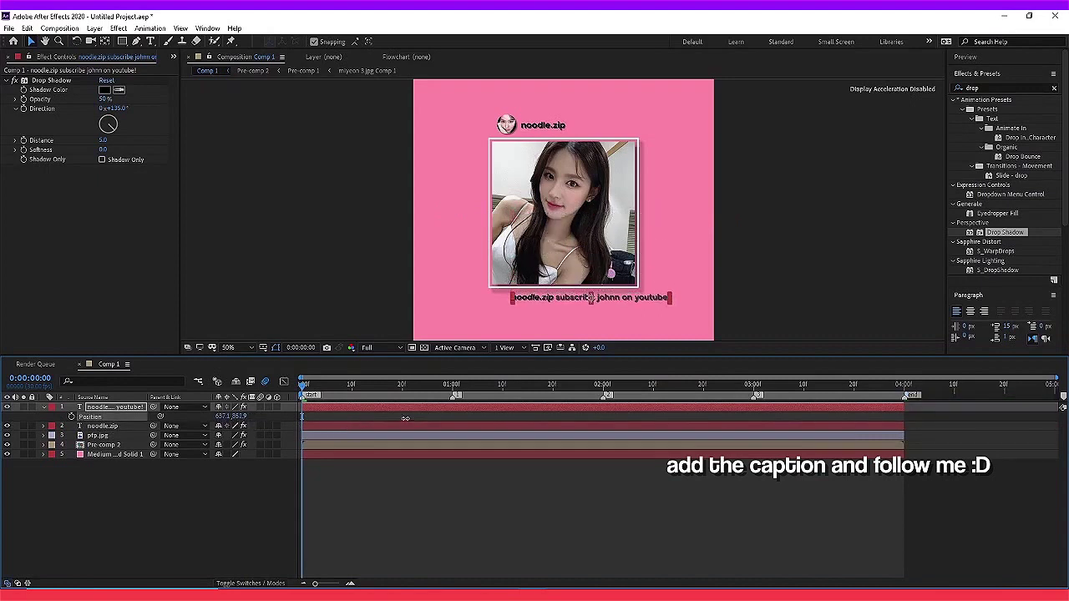
{"action": "left_click_drag", "start_coordinate": [589, 298], "coordinate": [564, 297]}
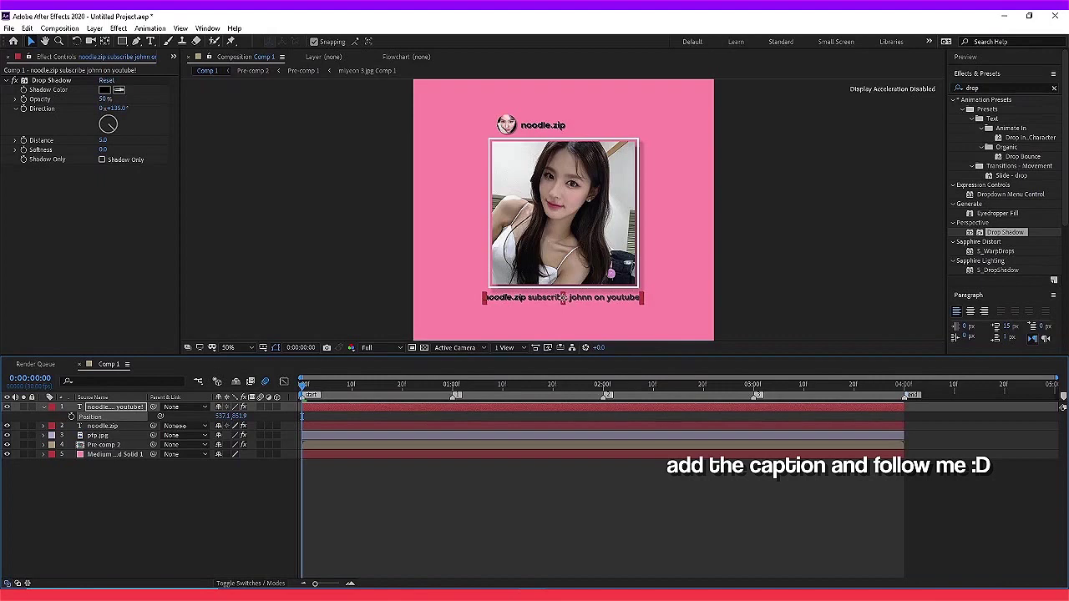
{"action": "left_click_drag", "start_coordinate": [266, 410], "coordinate": [284, 407]}
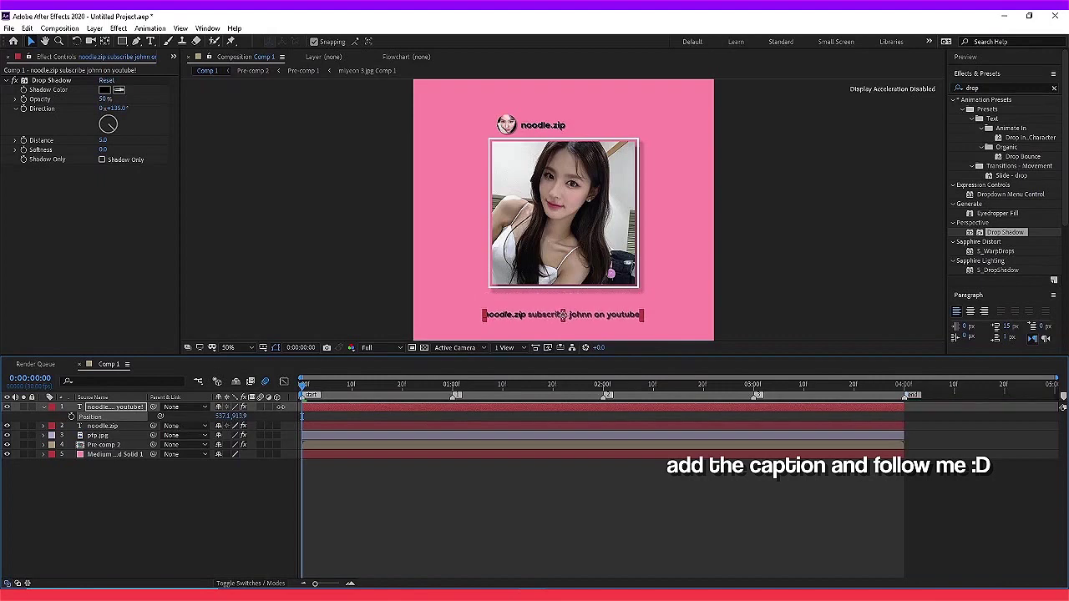
{"action": "key", "text": "s"}
{"action": "left_click", "coordinate": [479, 470]}
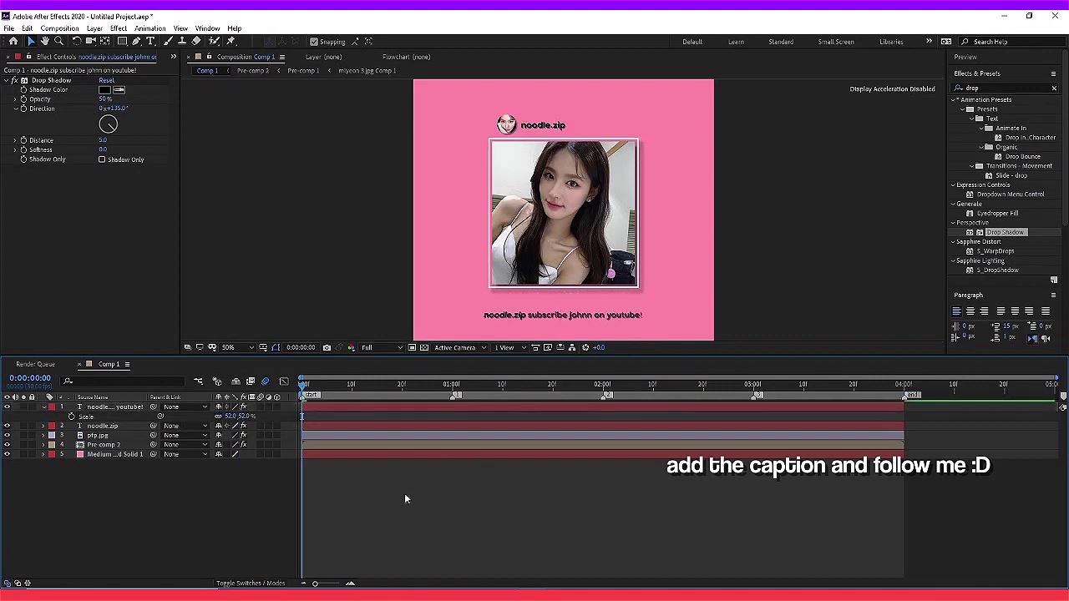
Step: Add 'instagram icons green screen.jpg' as a new layer and trim it to end at 4 seconds
{"action": "left_click", "coordinate": [173, 57]}
{"action": "left_click", "coordinate": [200, 68]}
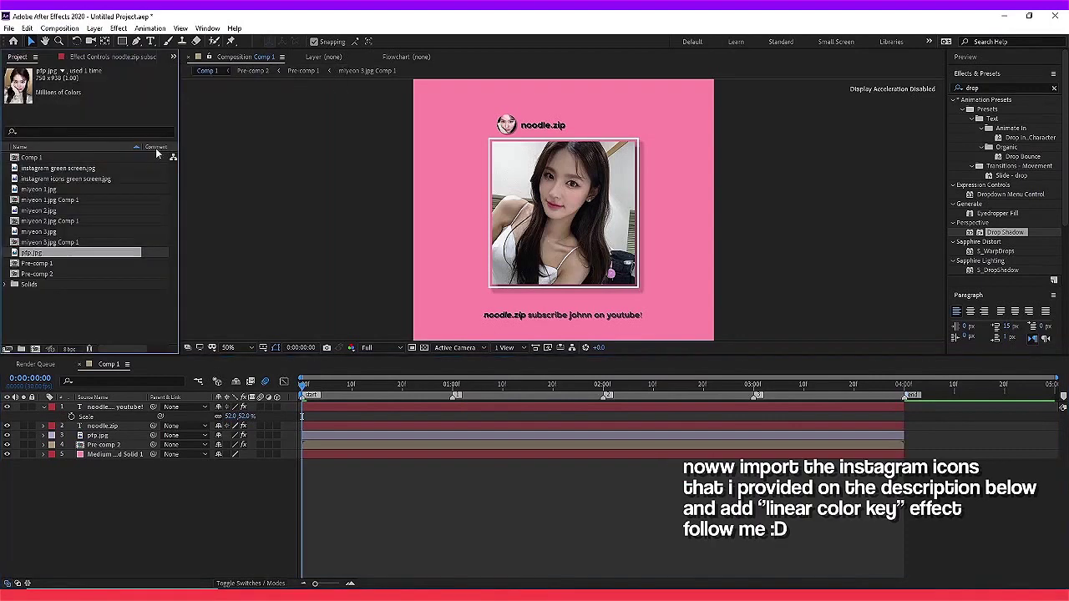
{"action": "left_click", "coordinate": [55, 180]}
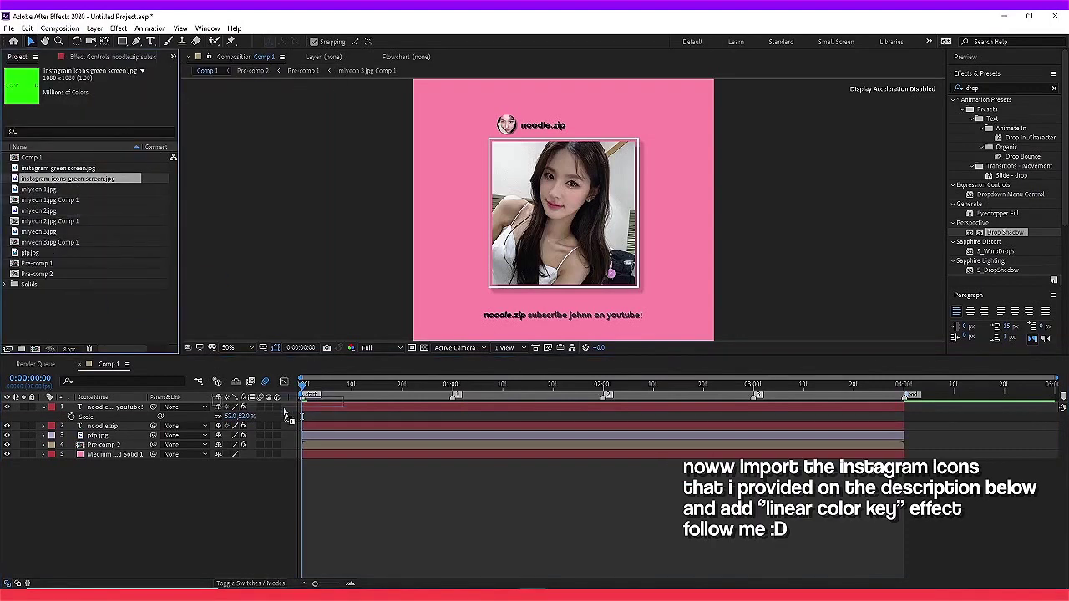
{"action": "left_click_drag", "start_coordinate": [285, 413], "coordinate": [288, 409]}
{"action": "left_click", "coordinate": [891, 394]}
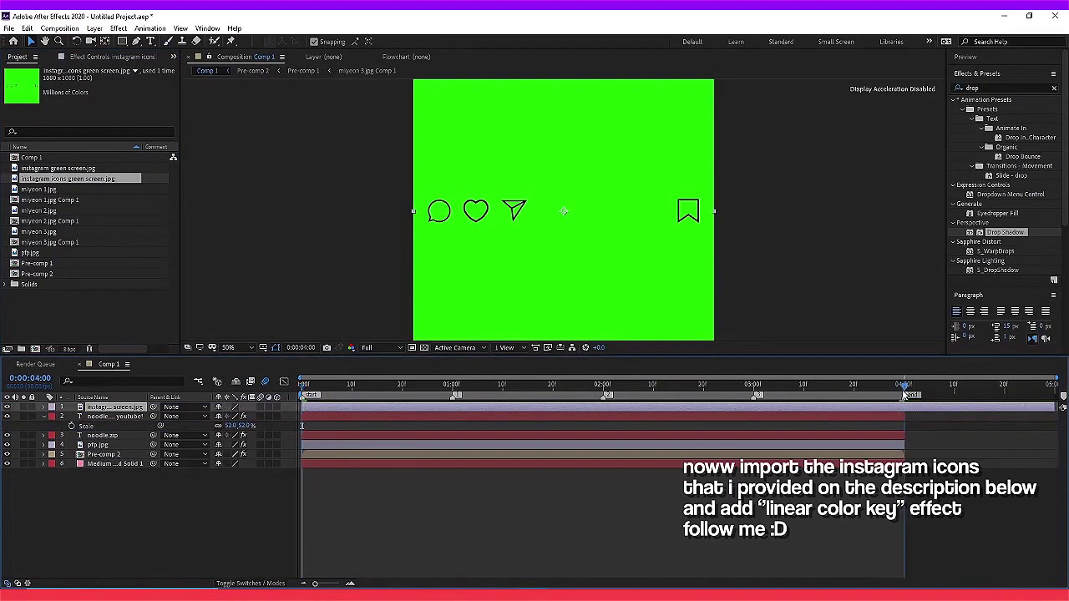
{"action": "key", "text": "alt+bracketright"}
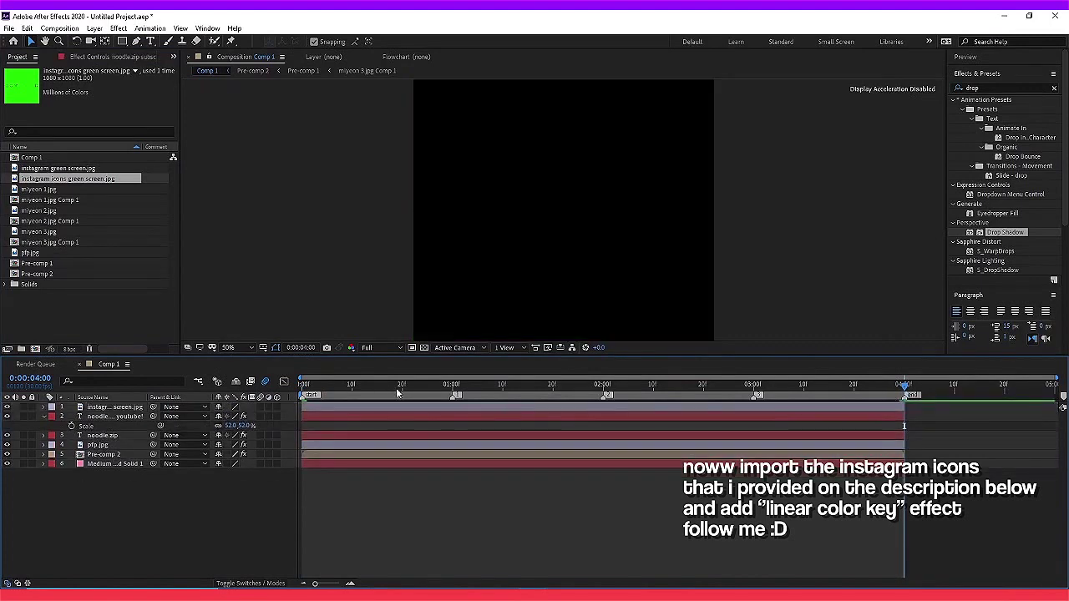
{"action": "key", "text": "Home"}
Step: Apply the Linear Color Key effect to the instagram icons layer
{"action": "left_click", "coordinate": [371, 417]}
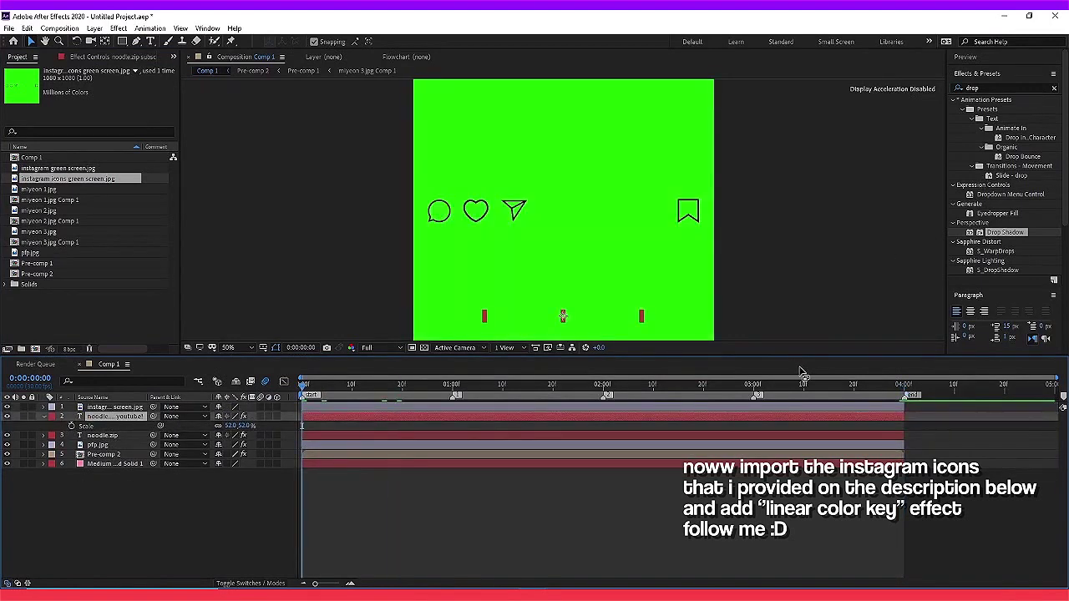
{"action": "left_click", "coordinate": [801, 407]}
{"action": "left_click", "coordinate": [1025, 88]}
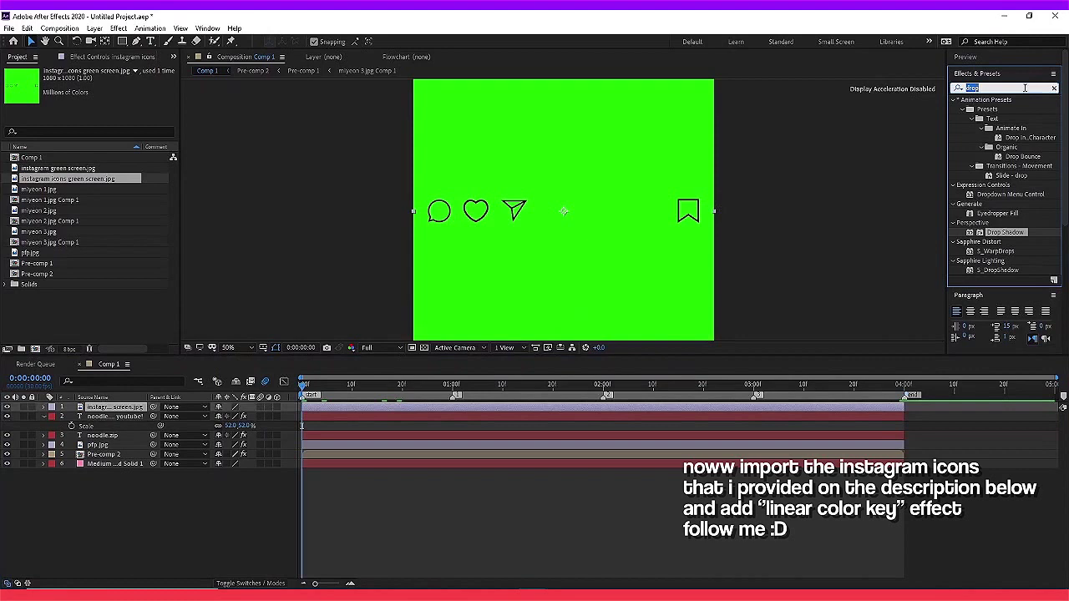
{"action": "type", "text": "linear"}
{"action": "key", "text": "Return"}
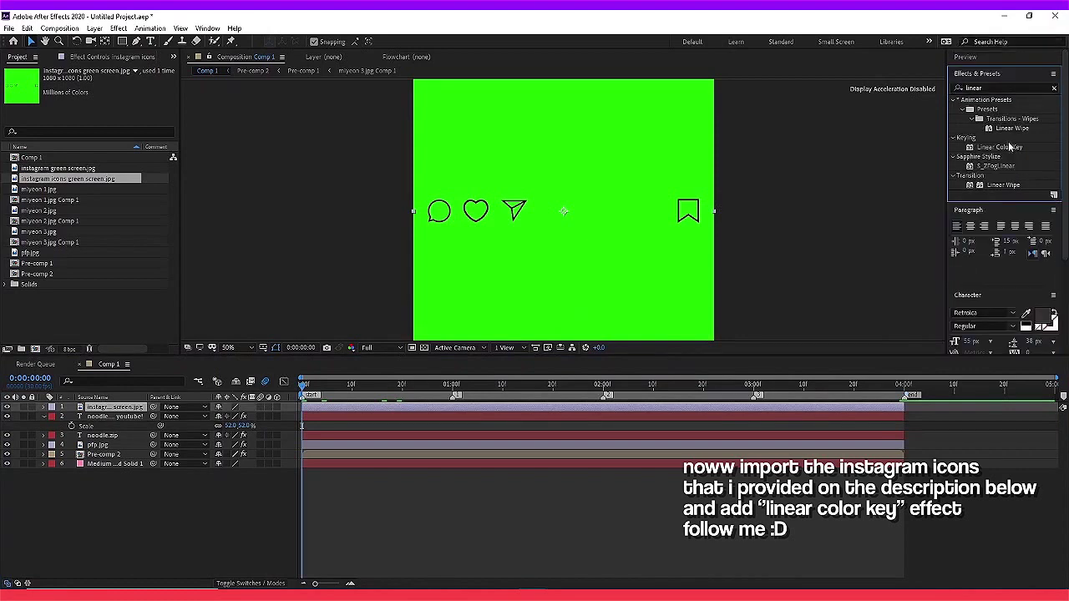
{"action": "left_click", "coordinate": [1011, 148]}
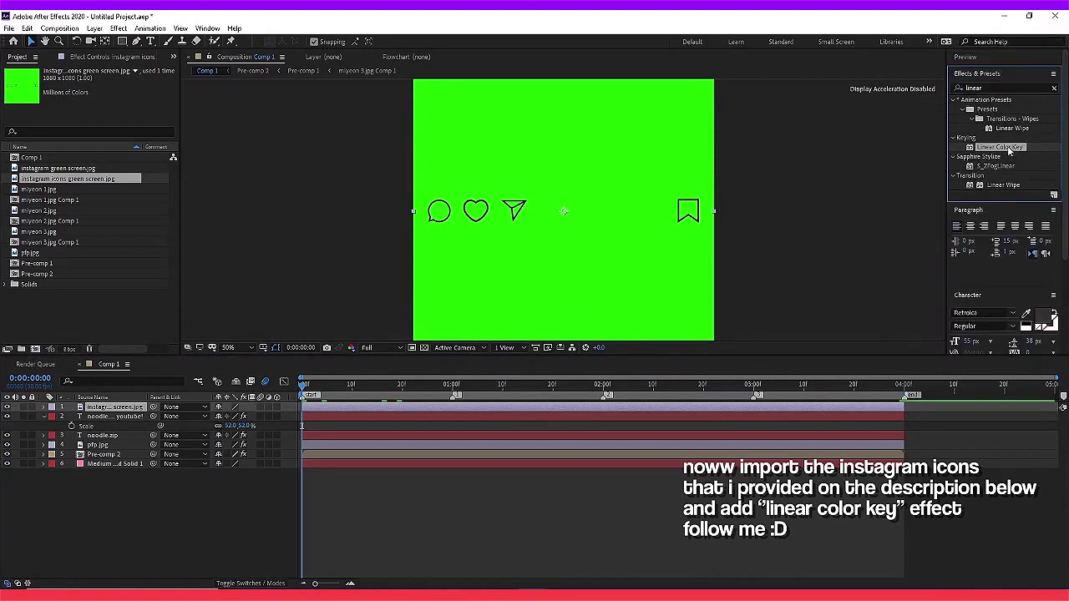
{"action": "left_click_drag", "start_coordinate": [859, 263], "coordinate": [117, 407]}
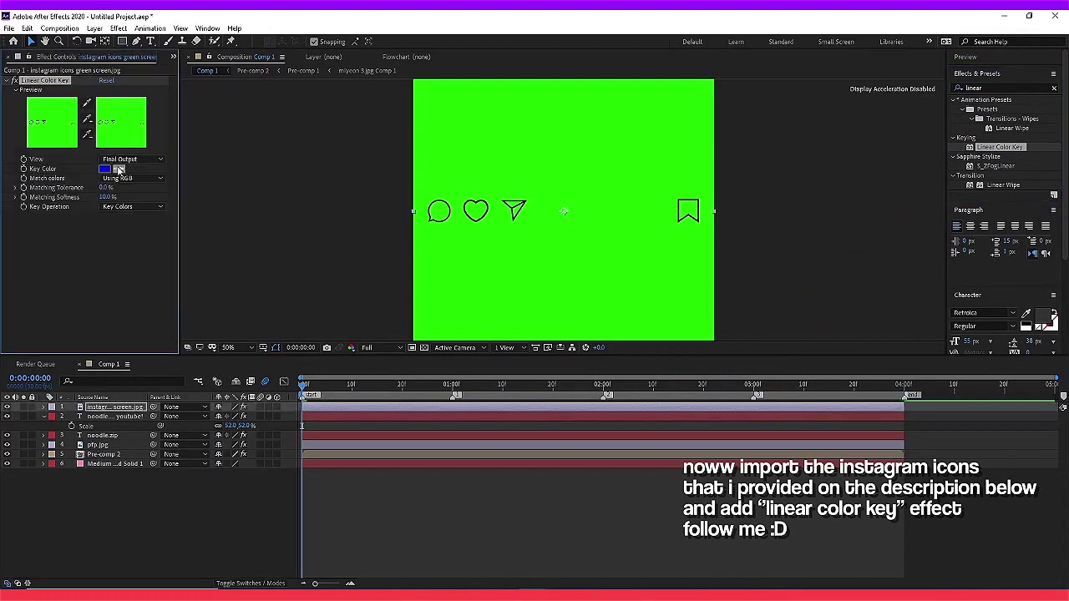
Step: Key out the green, scale the icons to 50% below the photo, and shrink the caption to 47%
{"action": "left_click", "coordinate": [504, 157]}
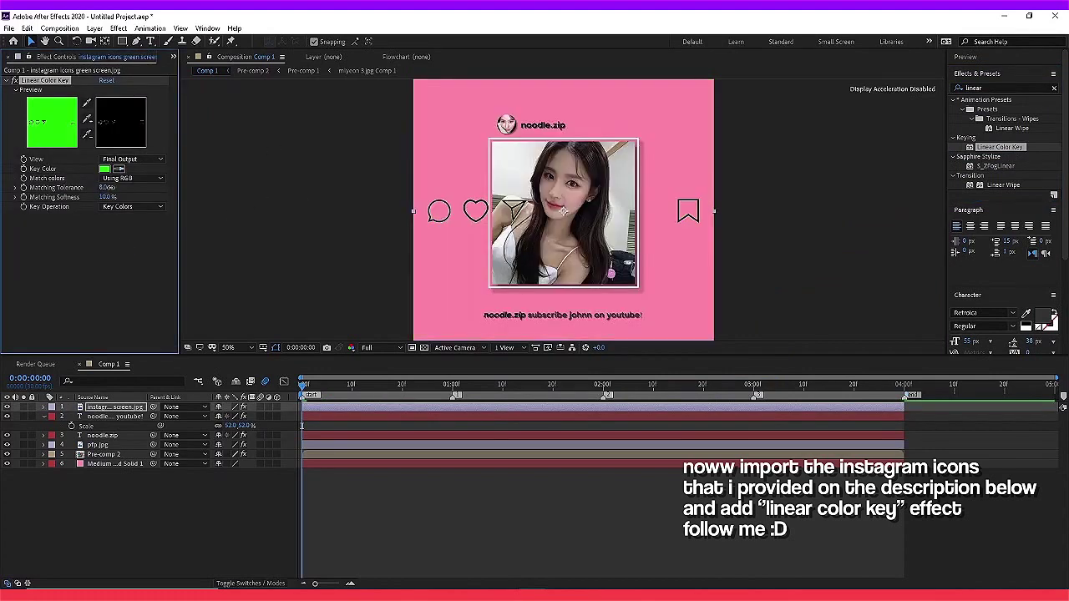
{"action": "left_click_drag", "start_coordinate": [131, 187], "coordinate": [98, 198]}
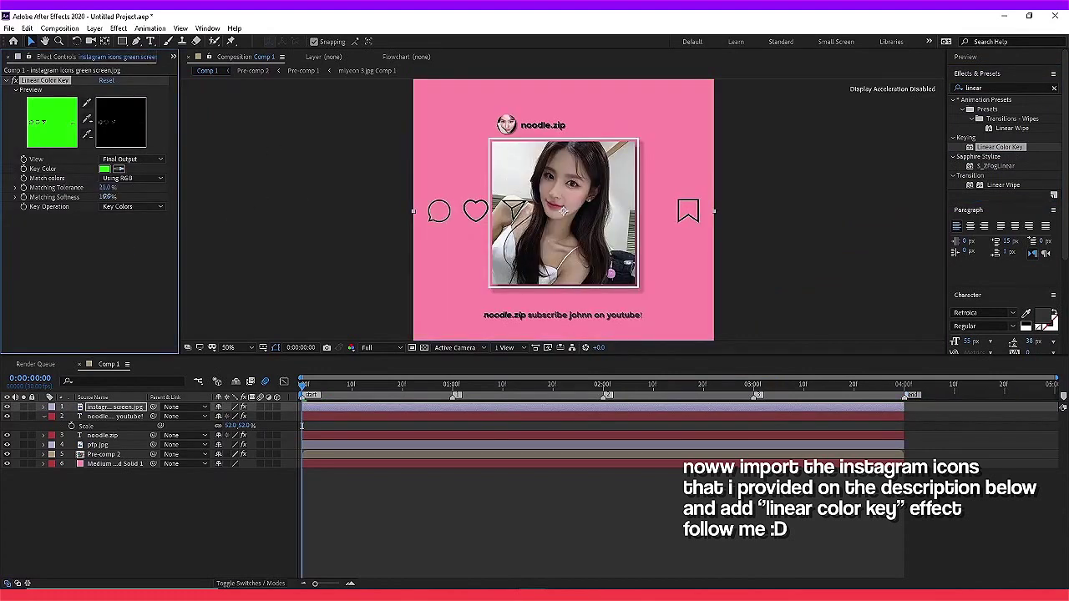
{"action": "key", "text": "s"}
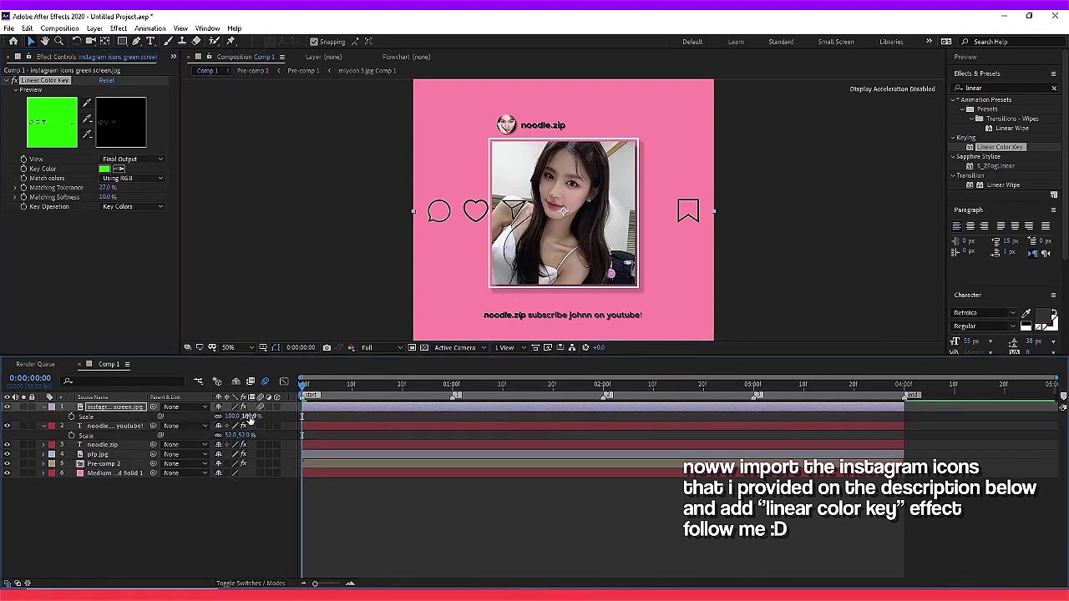
{"action": "left_click_drag", "start_coordinate": [251, 416], "coordinate": [225, 425]}
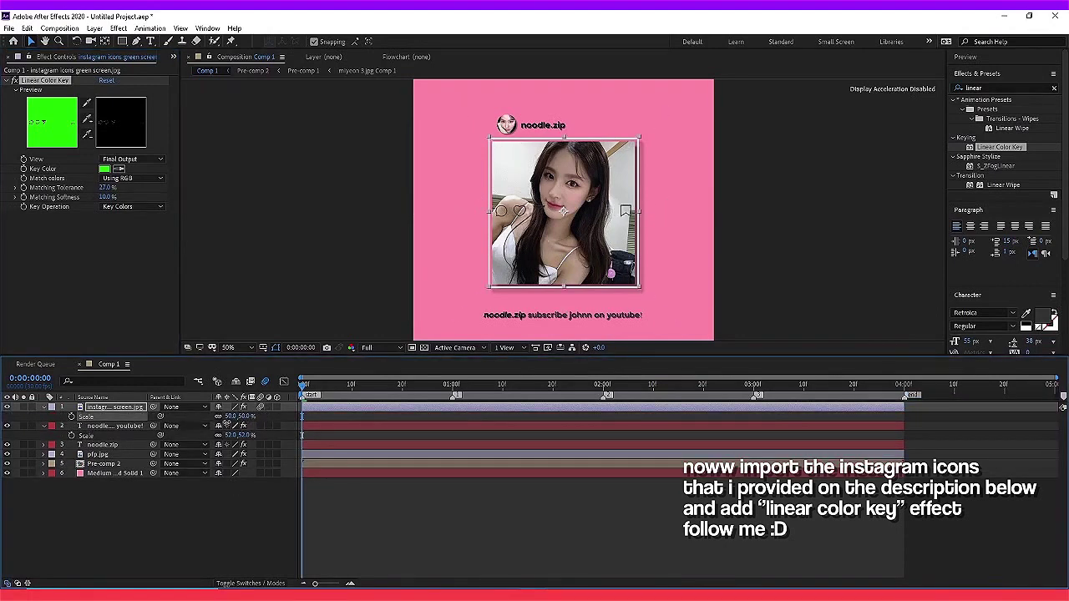
{"action": "key", "text": "p"}
{"action": "mouse_move", "coordinate": [240, 416]}
{"action": "left_mouse_down"}
{"action": "mouse_move", "coordinate": [405, 410]}
{"action": "mouse_move", "coordinate": [434, 396]}
{"action": "left_mouse_up"}
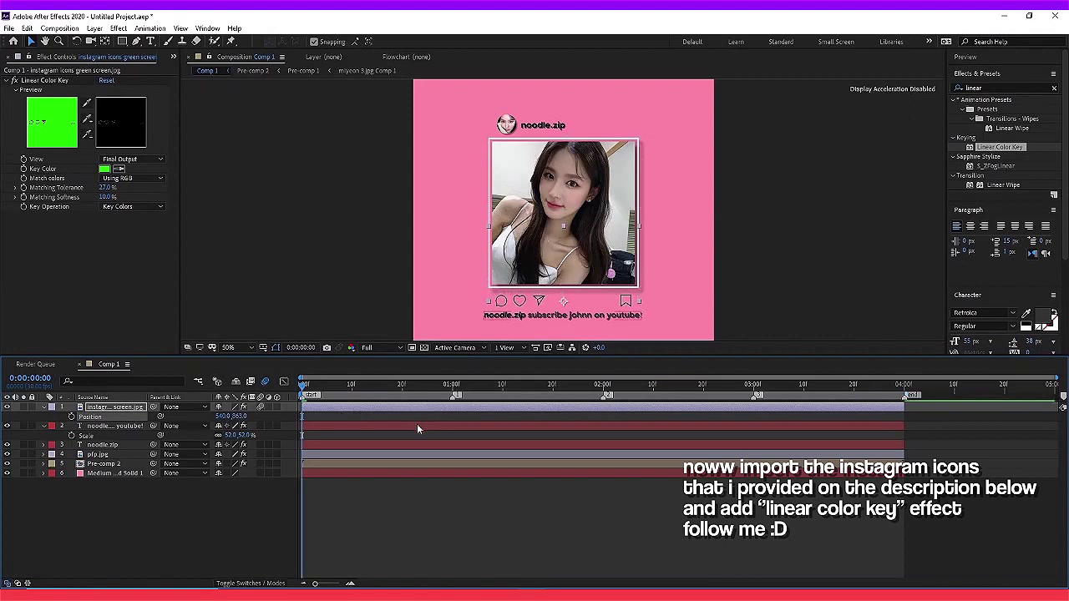
{"action": "left_click", "coordinate": [417, 424]}
{"action": "left_click_drag", "start_coordinate": [250, 436], "coordinate": [246, 436]}
Step: Add a Drop Shadow effect to the keyed instagram icons layer
{"action": "left_click", "coordinate": [467, 507]}
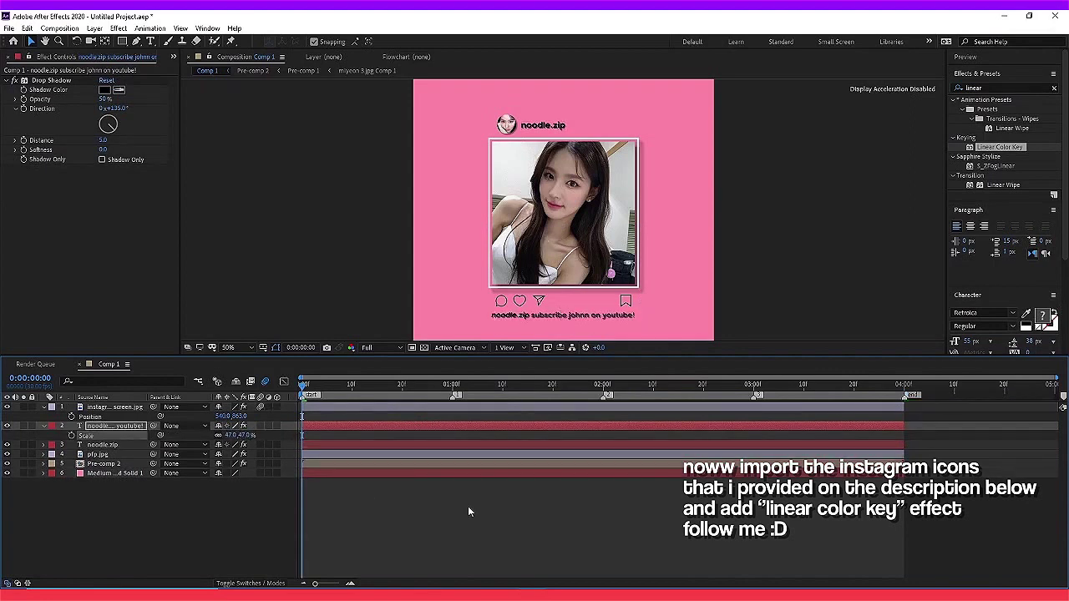
{"action": "double_click", "coordinate": [1020, 89]}
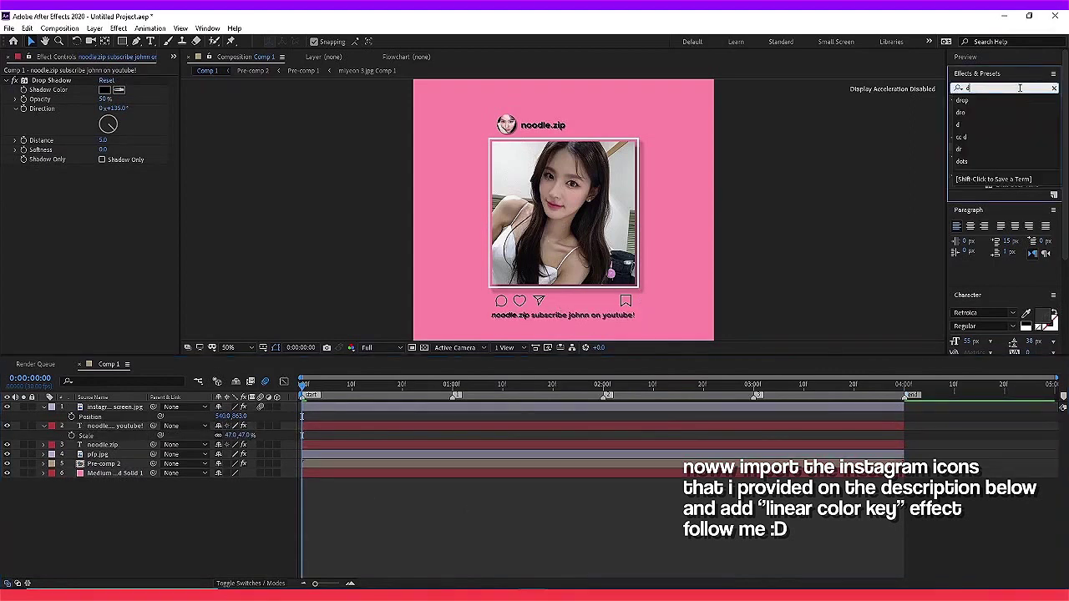
{"action": "type", "text": "drop"}
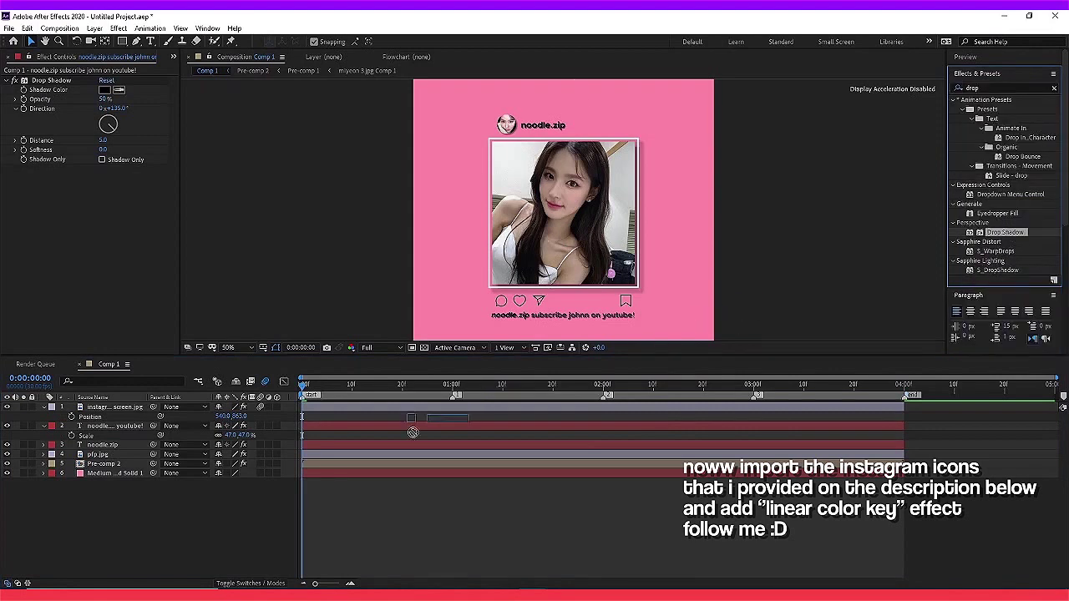
{"action": "left_click_drag", "start_coordinate": [1006, 233], "coordinate": [359, 407]}
{"action": "left_click", "coordinate": [399, 514]}
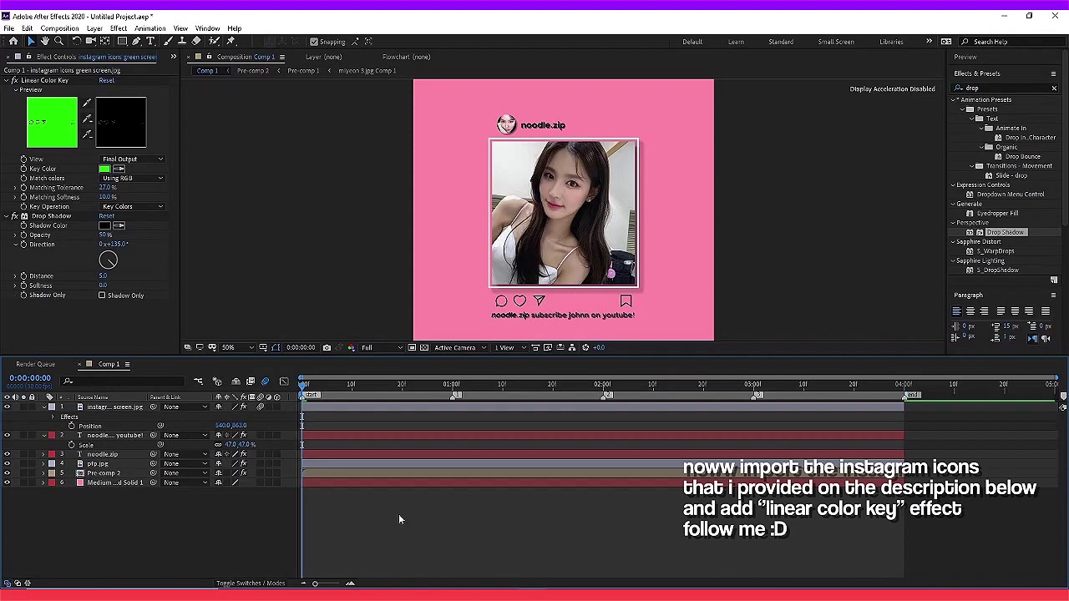
{"action": "key", "text": "u"}
Step: Preview the composition at Quarter resolution, then return to the start
{"action": "left_click", "coordinate": [386, 348]}
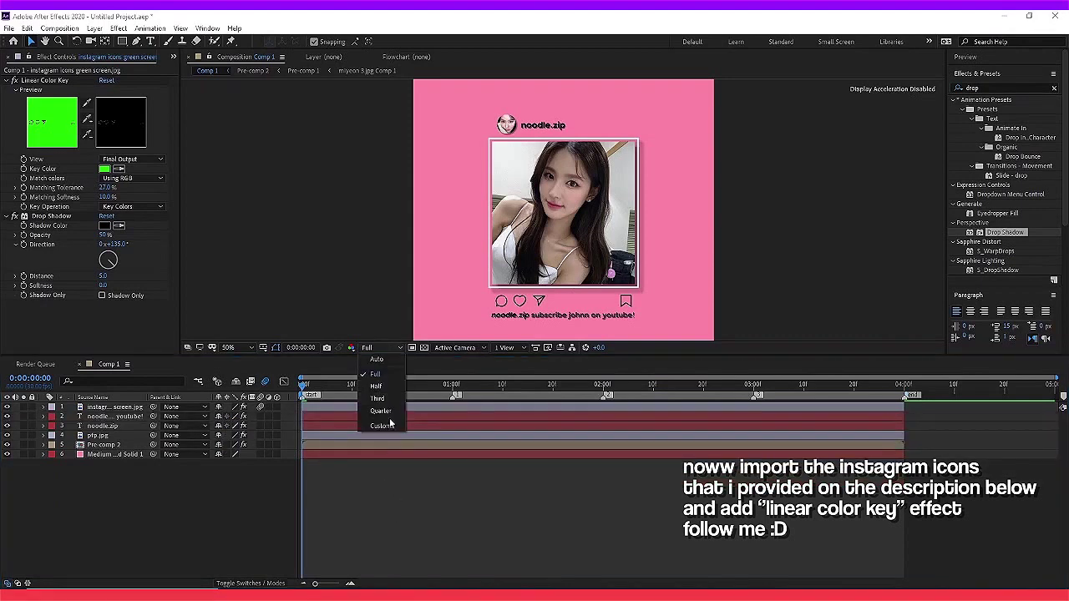
{"action": "left_click", "coordinate": [381, 411]}
{"action": "key", "text": "space"}
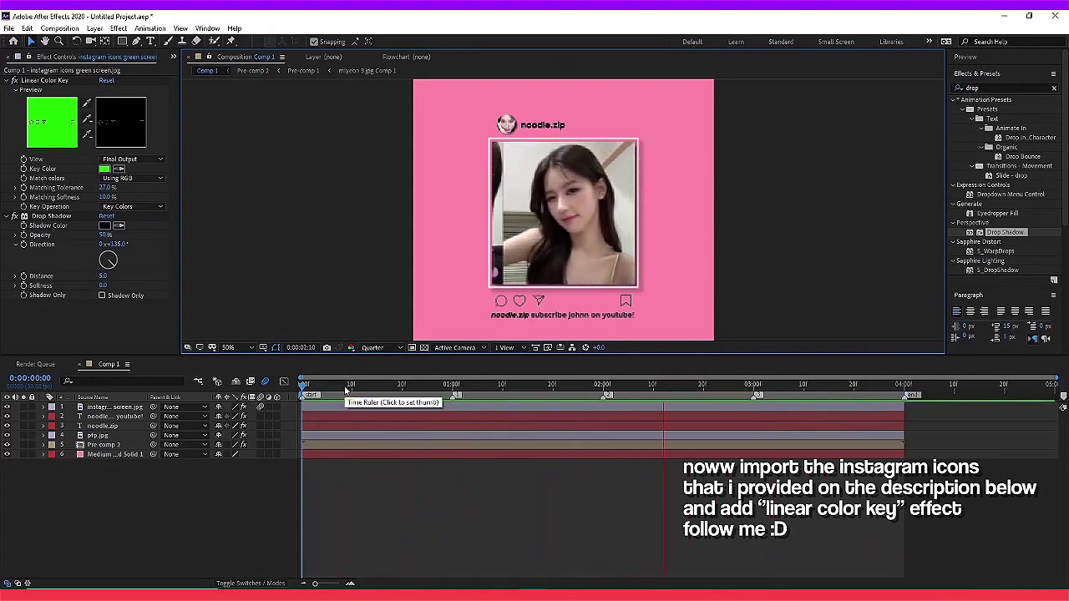
{"action": "left_click", "coordinate": [309, 393]}
{"action": "key", "text": "Home"}
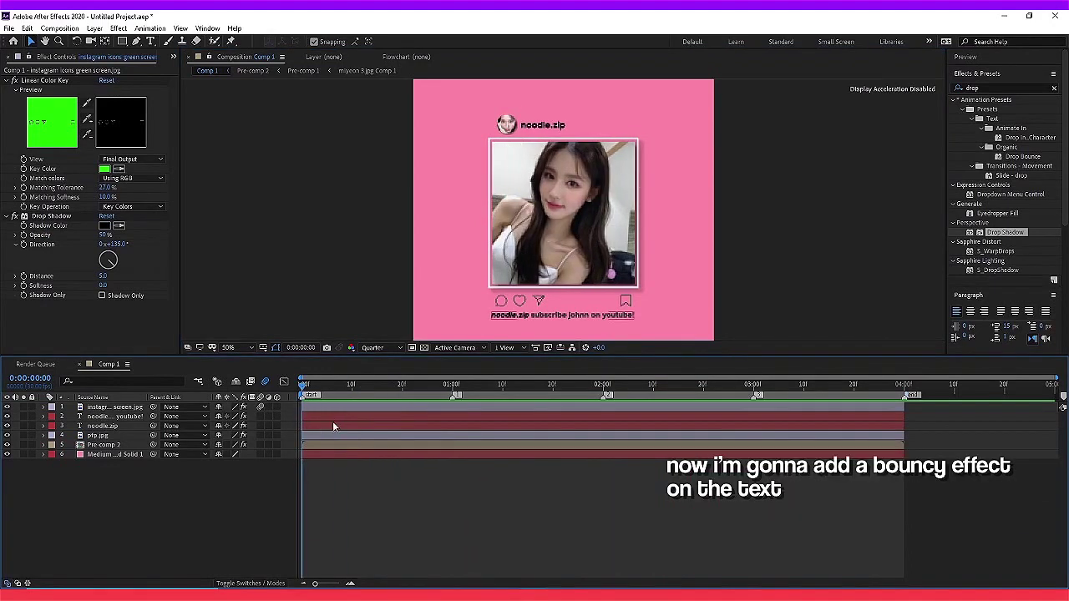
Step: Add a Scale text animator to the caption layer with scale 0%
{"action": "left_click", "coordinate": [333, 424]}
{"action": "left_click", "coordinate": [316, 417]}
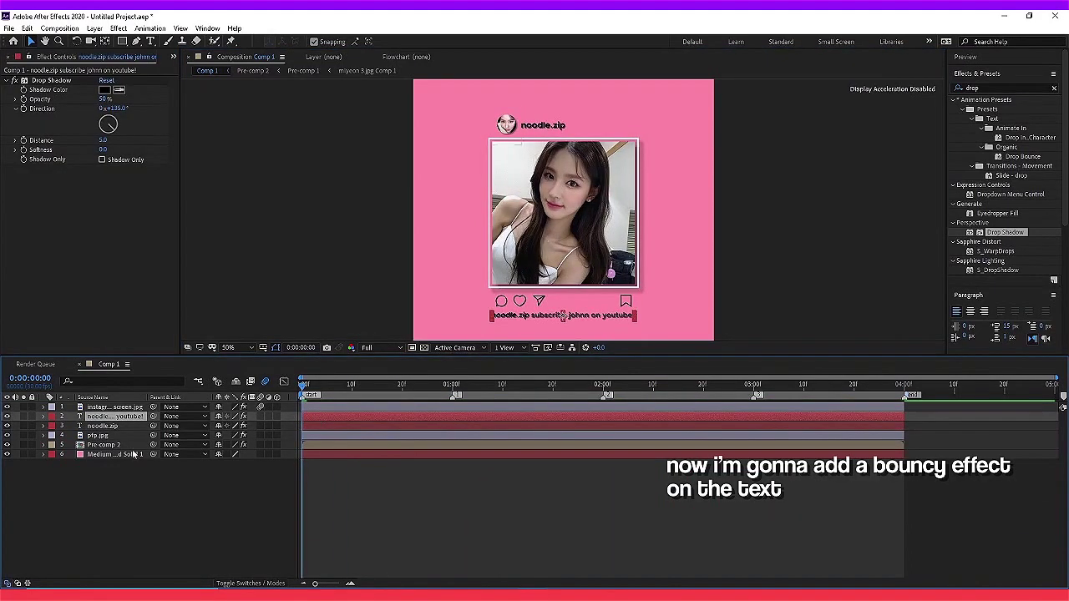
{"action": "left_click", "coordinate": [43, 416]}
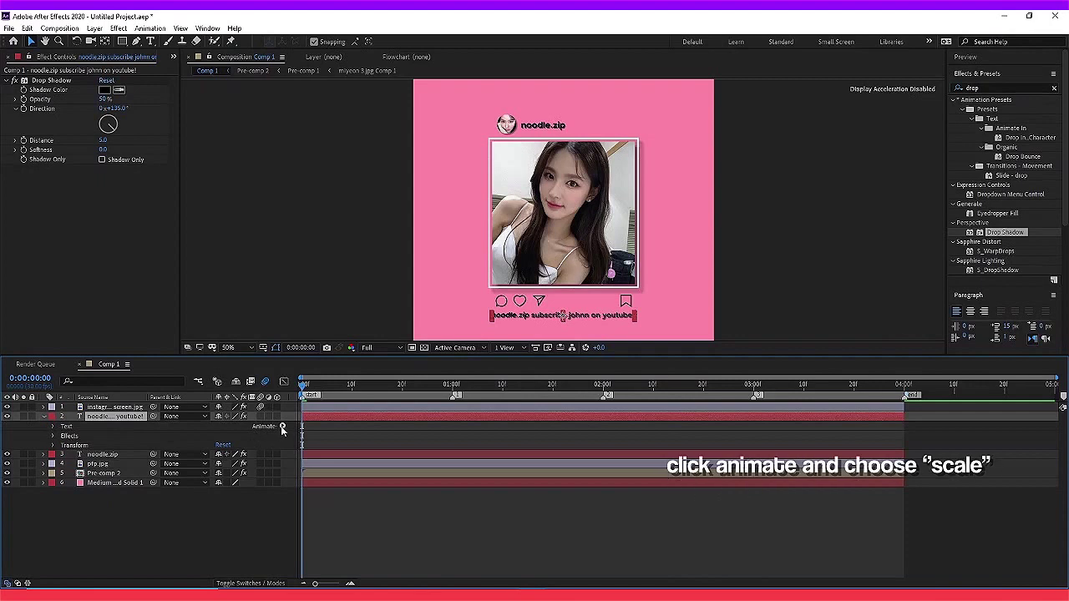
{"action": "left_click", "coordinate": [282, 426]}
{"action": "left_click", "coordinate": [315, 240]}
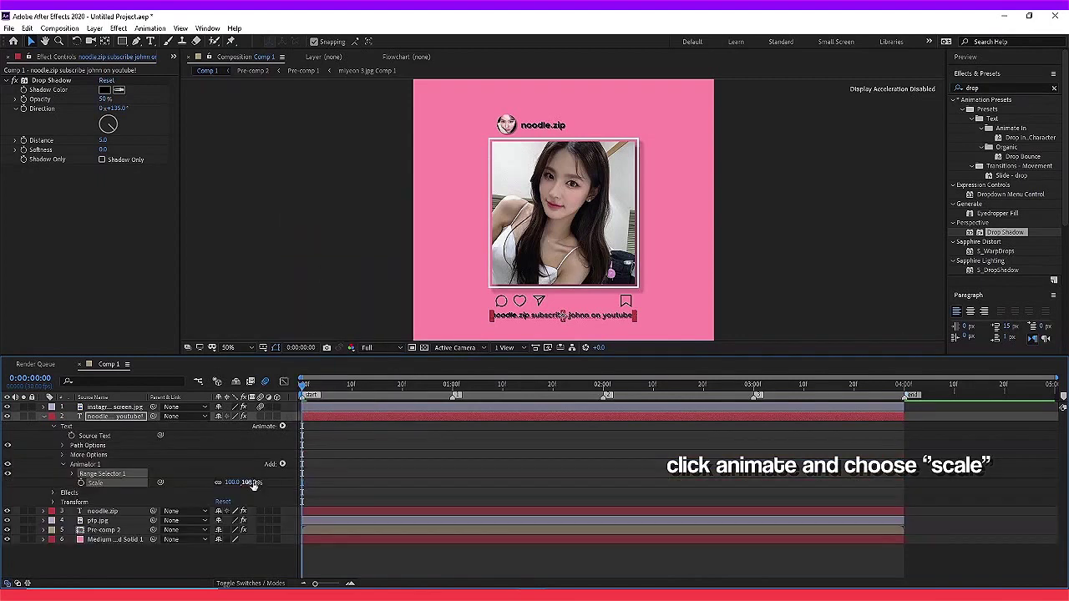
{"action": "type", "text": "0"}
Step: Add Rotation 90° and Position 0, 95 to the caption's Animator 1
{"action": "left_click", "coordinate": [281, 464]}
{"action": "mouse_move", "coordinate": [310, 468]}
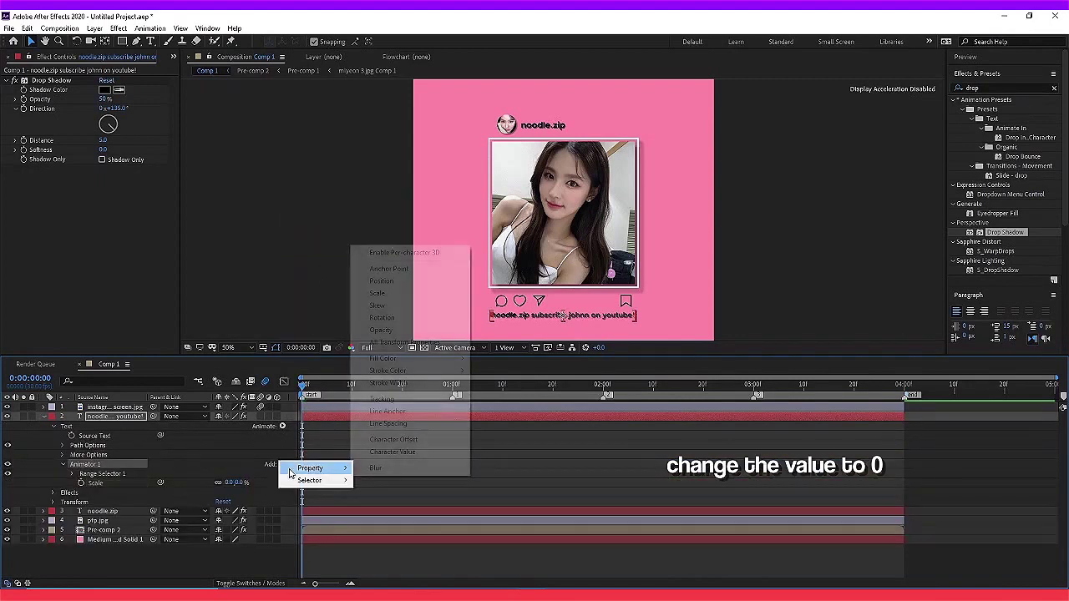
{"action": "left_click", "coordinate": [394, 326]}
{"action": "type", "text": "90"}
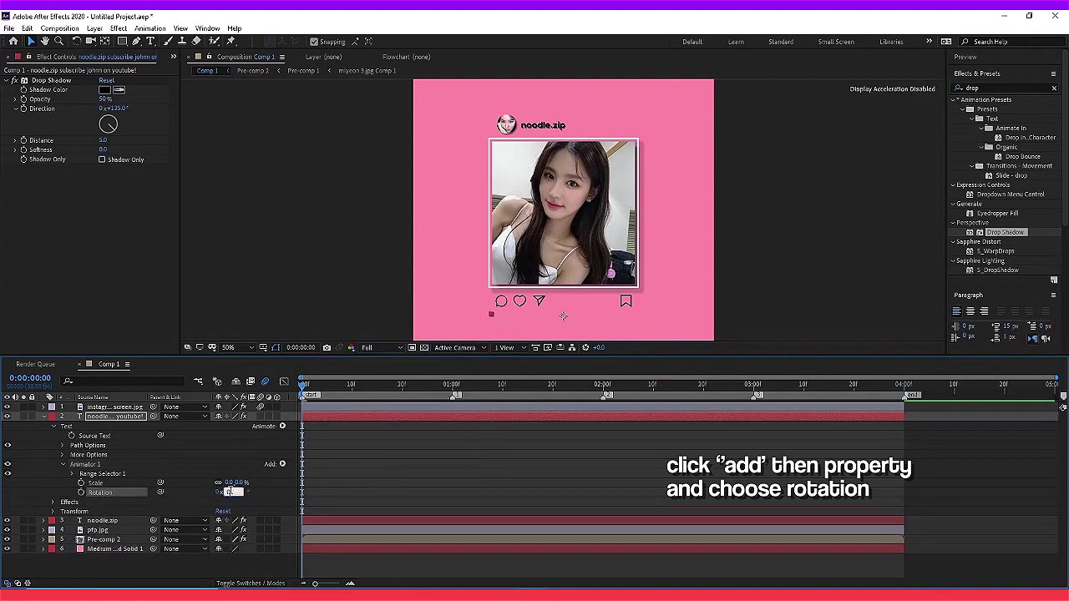
{"action": "left_click", "coordinate": [282, 464]}
{"action": "mouse_move", "coordinate": [310, 468]}
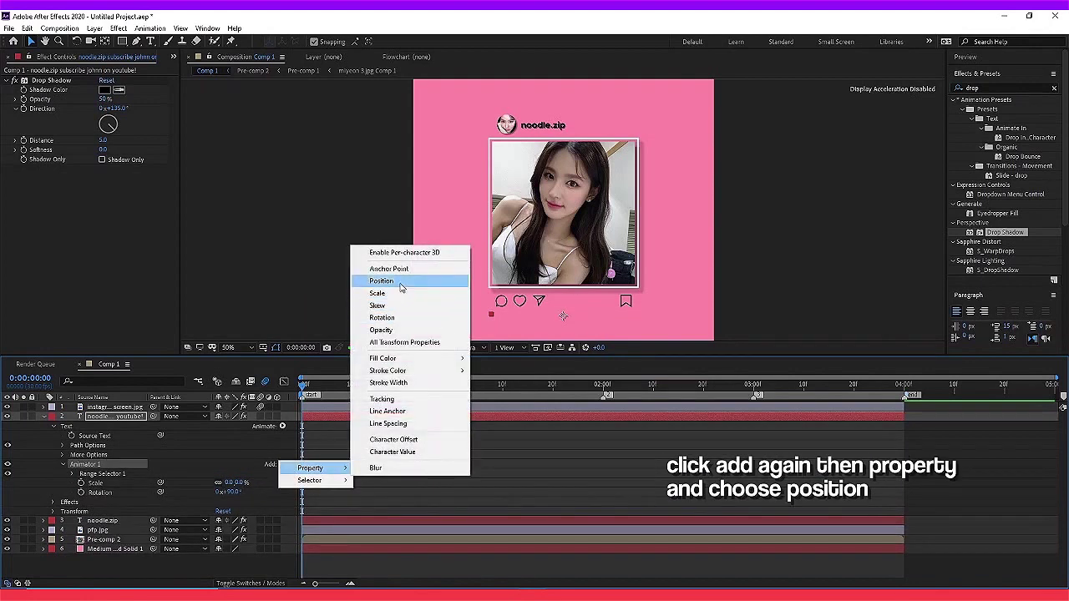
{"action": "left_click", "coordinate": [384, 281]}
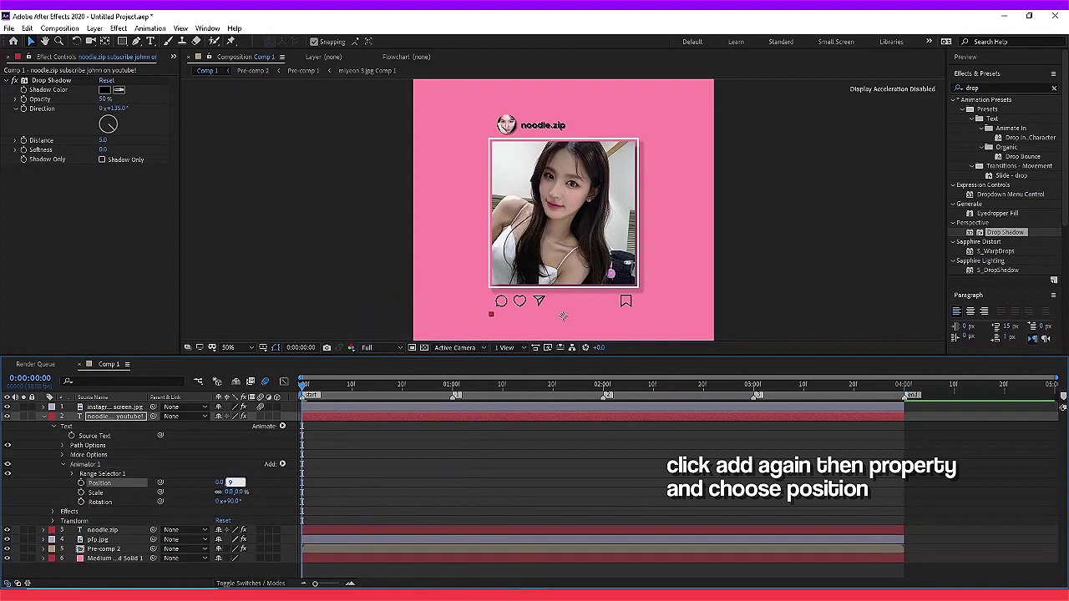
{"action": "type", "text": "5.0"}
Step: Add an Expression Selector to the caption's animator
{"action": "left_click", "coordinate": [281, 465]}
{"action": "mouse_move", "coordinate": [310, 481]}
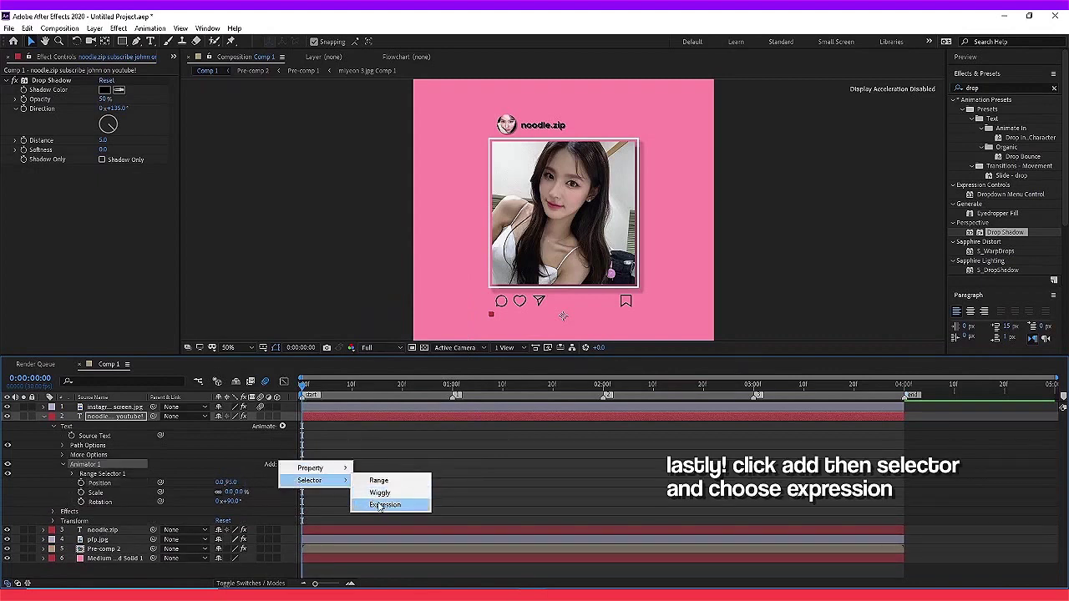
{"action": "left_click", "coordinate": [381, 506]}
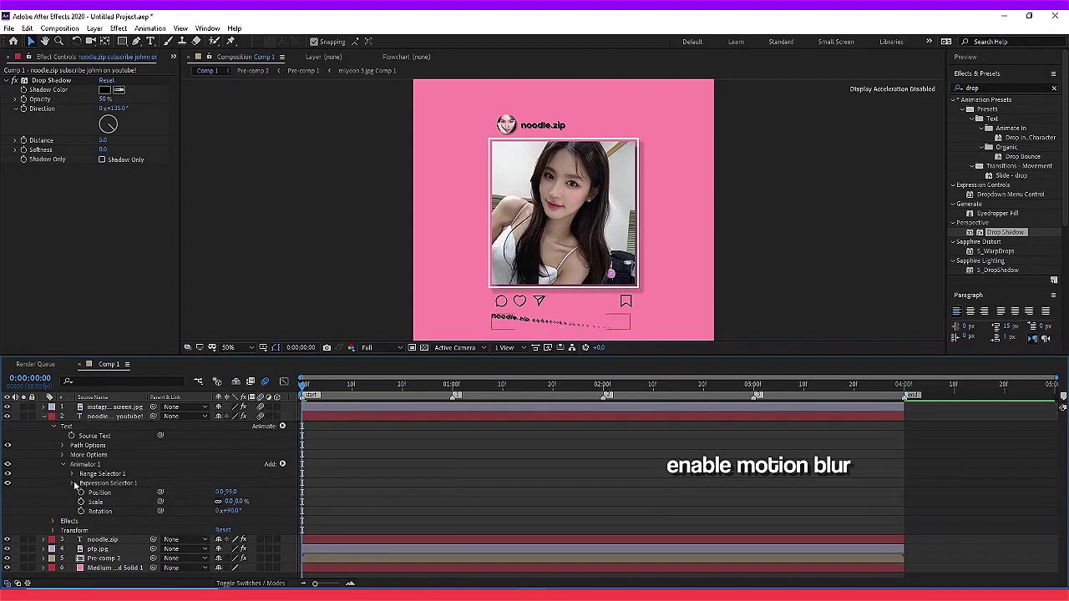
Step: Paste the .04 per-character delay script into the expression selector's Amount expression
{"action": "left_click", "coordinate": [72, 483]}
{"action": "left_click", "coordinate": [91, 501], "text": "alt"}
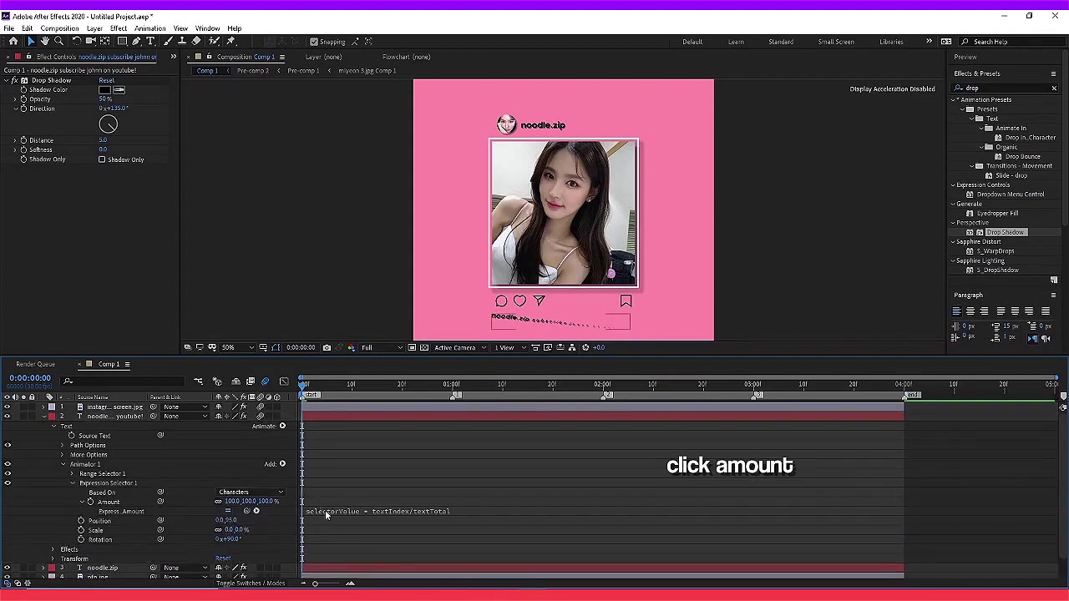
{"action": "left_click", "coordinate": [325, 510]}
{"action": "key", "text": "ctrl+v"}
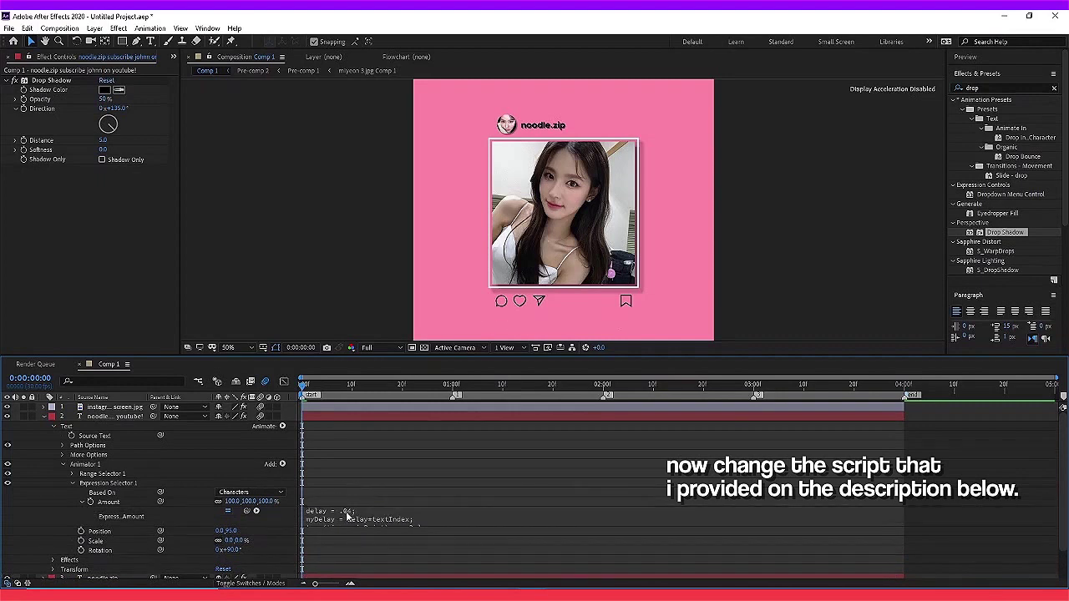
Step: Preview the animation at Quarter resolution and stop at 3 seconds
{"action": "left_click", "coordinate": [369, 347]}
{"action": "left_click", "coordinate": [373, 412]}
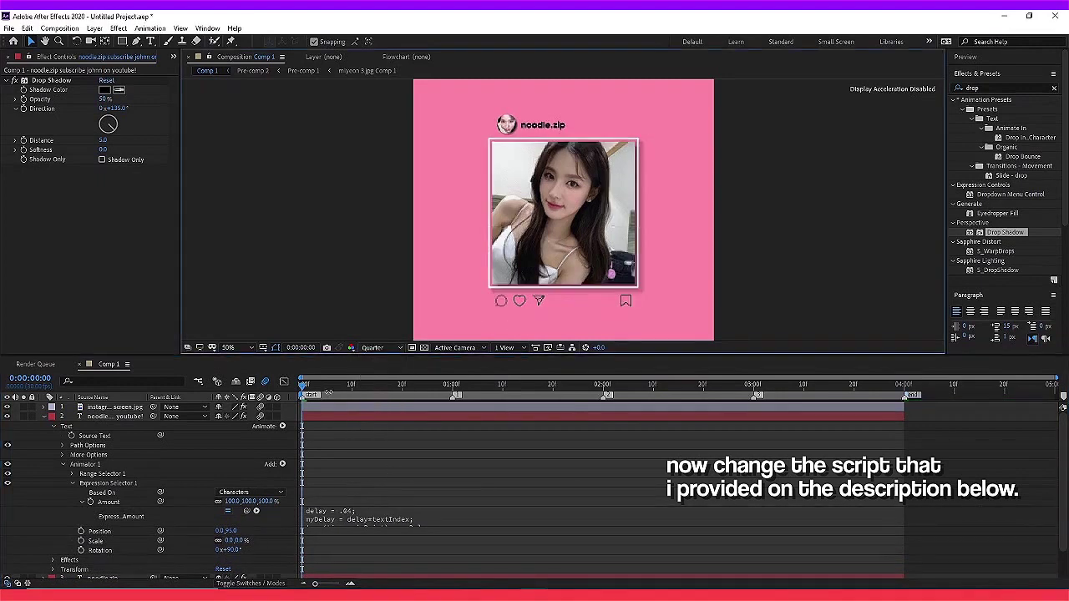
{"action": "key", "text": "space"}
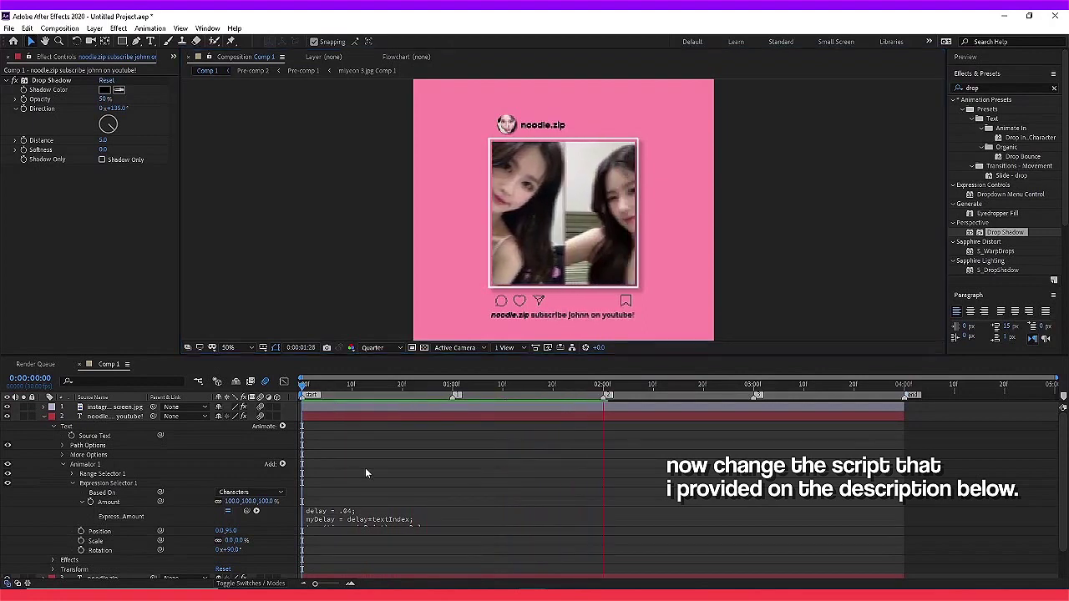
{"action": "key", "text": "u"}
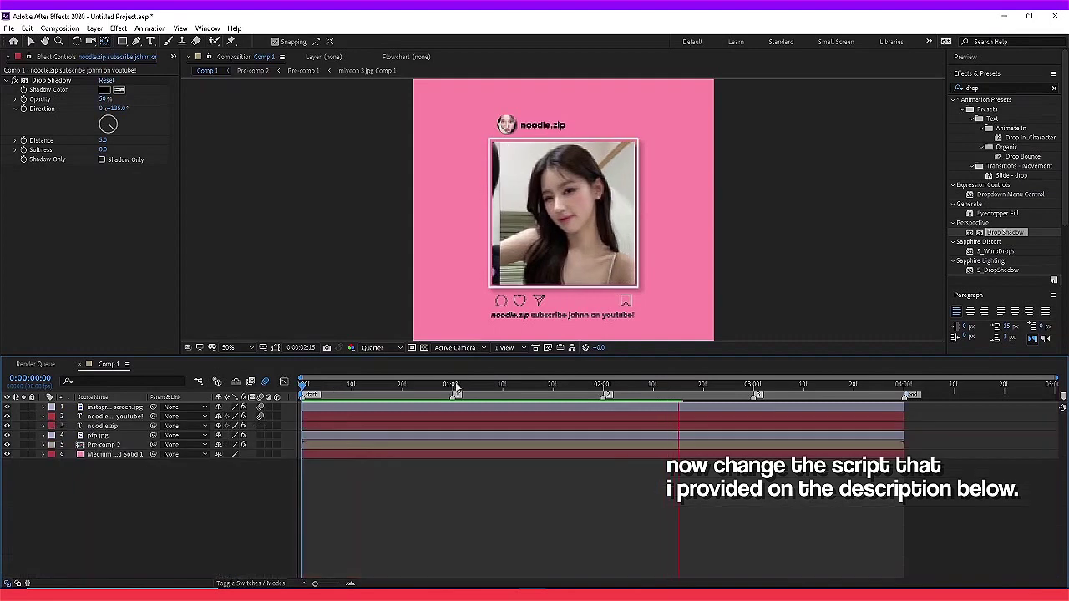
{"action": "left_click", "coordinate": [752, 386]}
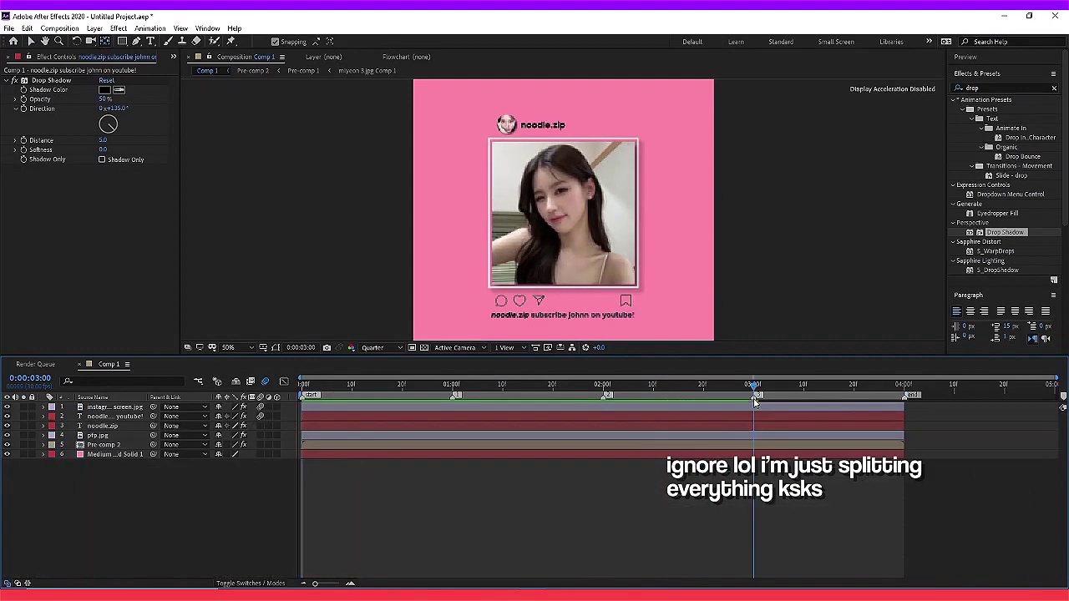
Step: Split all six layers at 3 seconds and delete the later pieces
{"action": "left_click_drag", "start_coordinate": [294, 411], "coordinate": [356, 468]}
{"action": "key", "text": "ctrl+shift+d"}
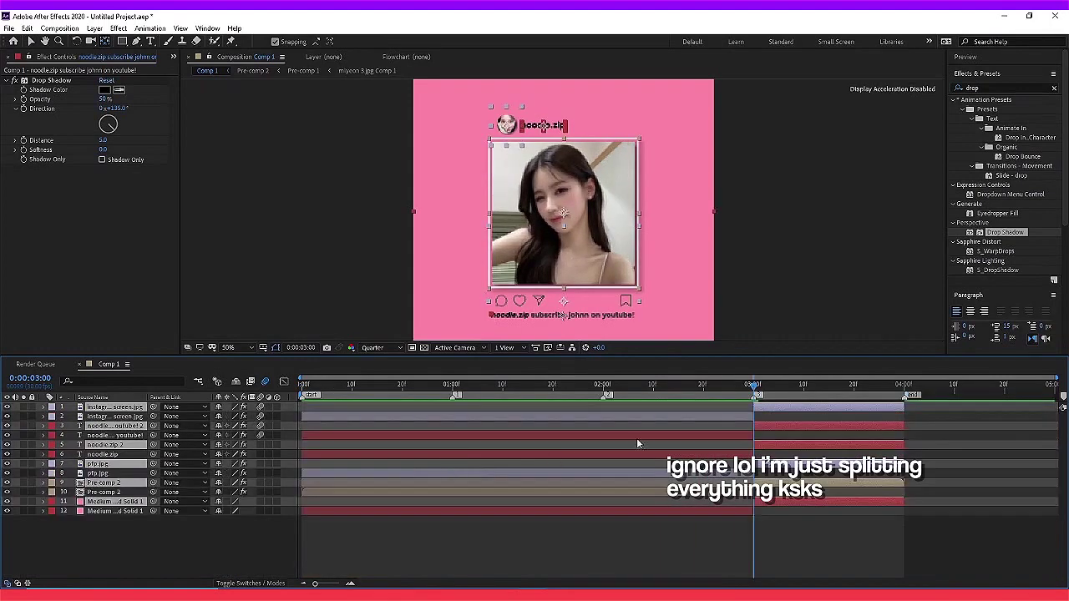
{"action": "key", "text": "Delete"}
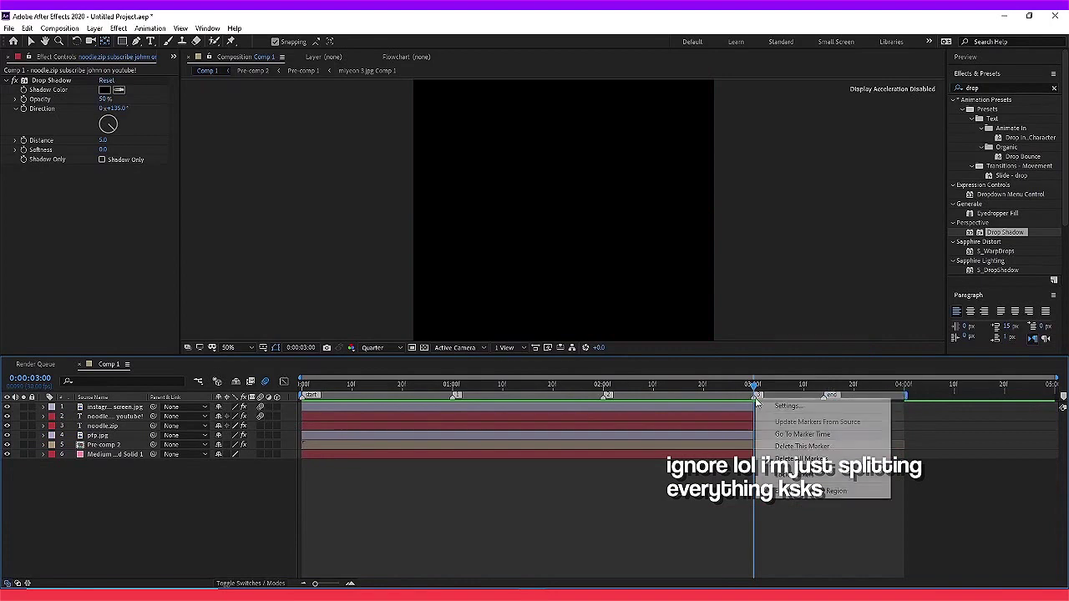
Step: Delete the timeline marker, end the work area at 3:00, and replay the post
{"action": "right_click", "coordinate": [752, 397]}
{"action": "left_click", "coordinate": [802, 443]}
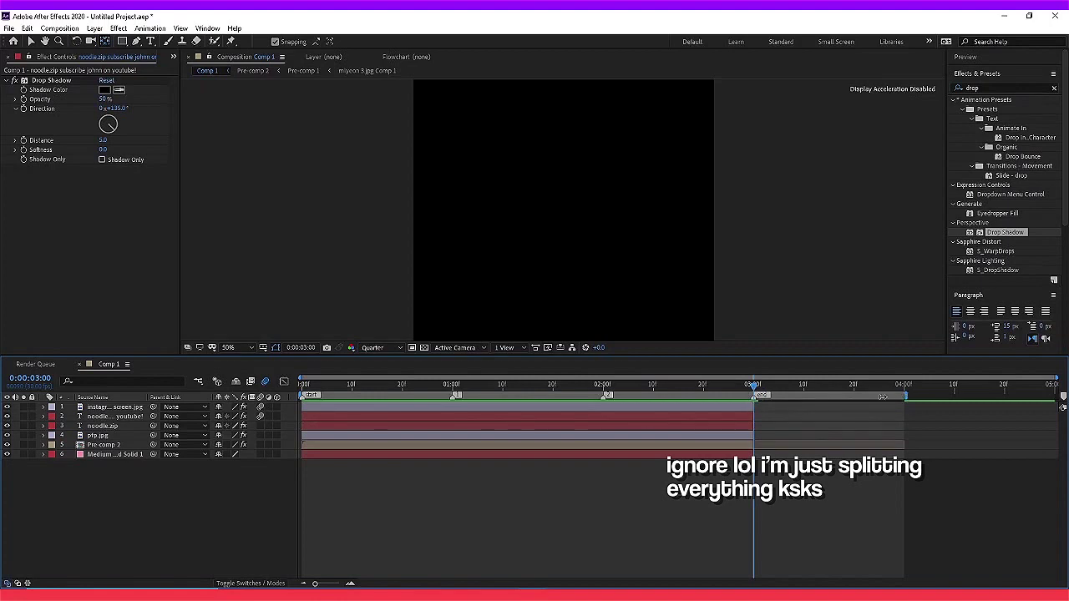
{"action": "left_click_drag", "start_coordinate": [883, 398], "coordinate": [761, 395]}
{"action": "key", "text": "space"}
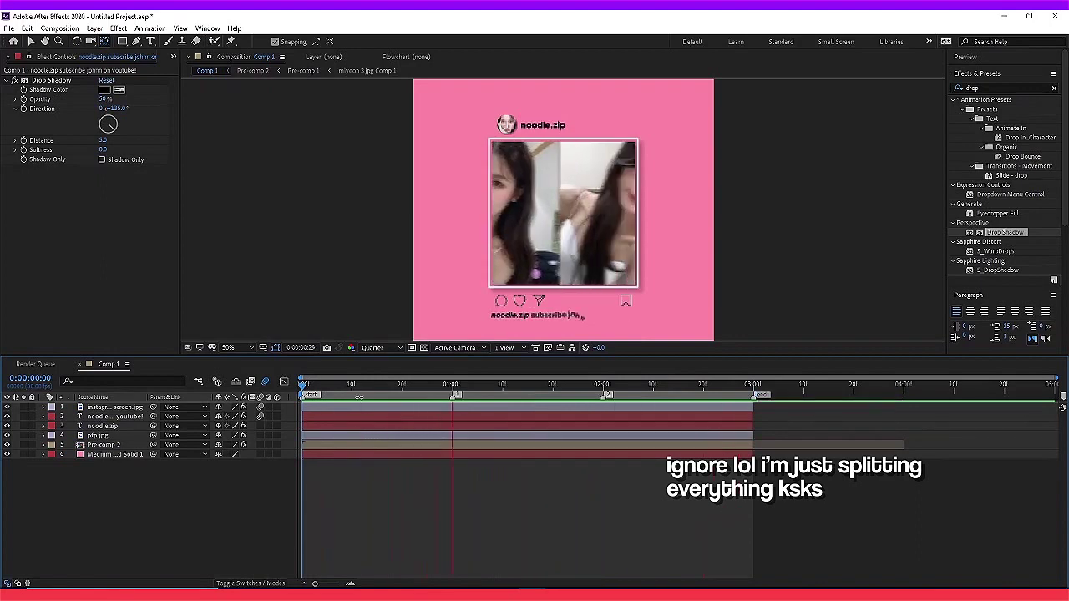
{"action": "key", "text": "space"}
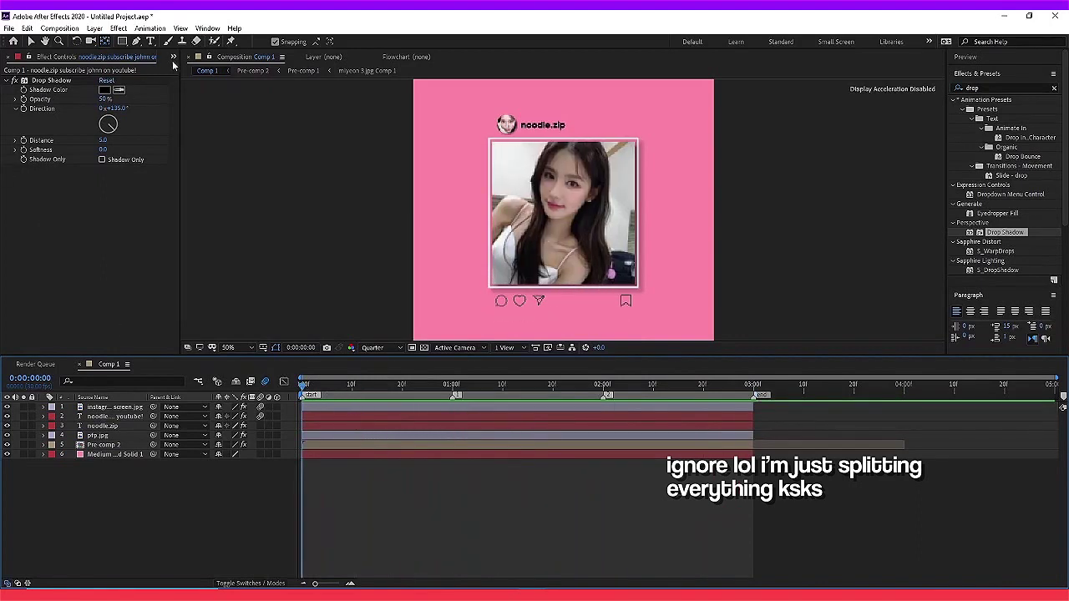
Step: Add 'instagram green screen.jpg' as the top layer and set the preview to Full resolution
{"action": "left_click", "coordinate": [173, 56]}
{"action": "left_click", "coordinate": [194, 67]}
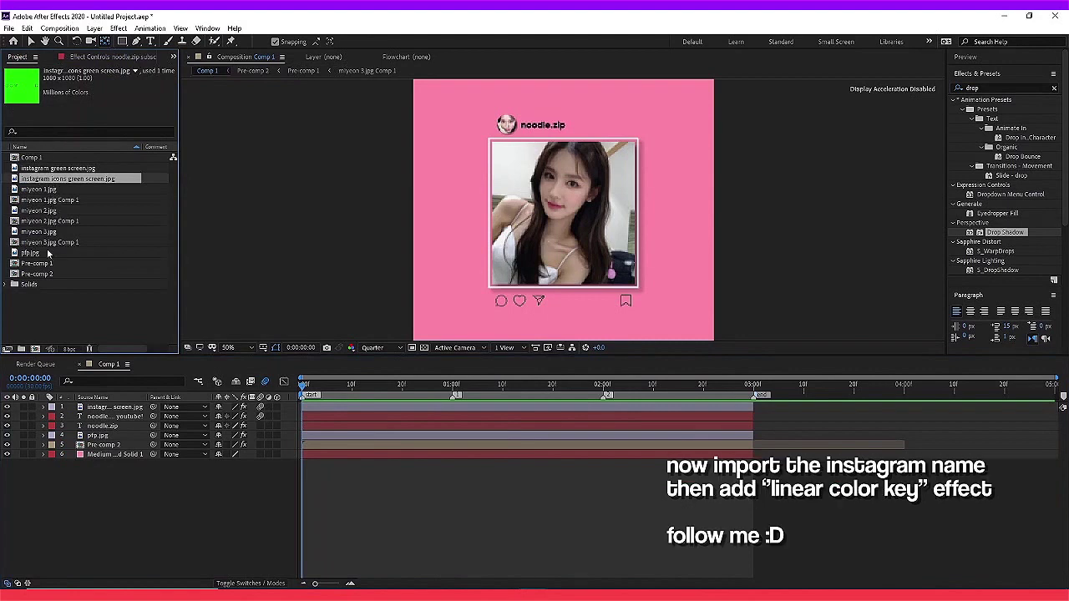
{"action": "left_click", "coordinate": [60, 172]}
{"action": "left_click_drag", "start_coordinate": [60, 175], "coordinate": [781, 402]}
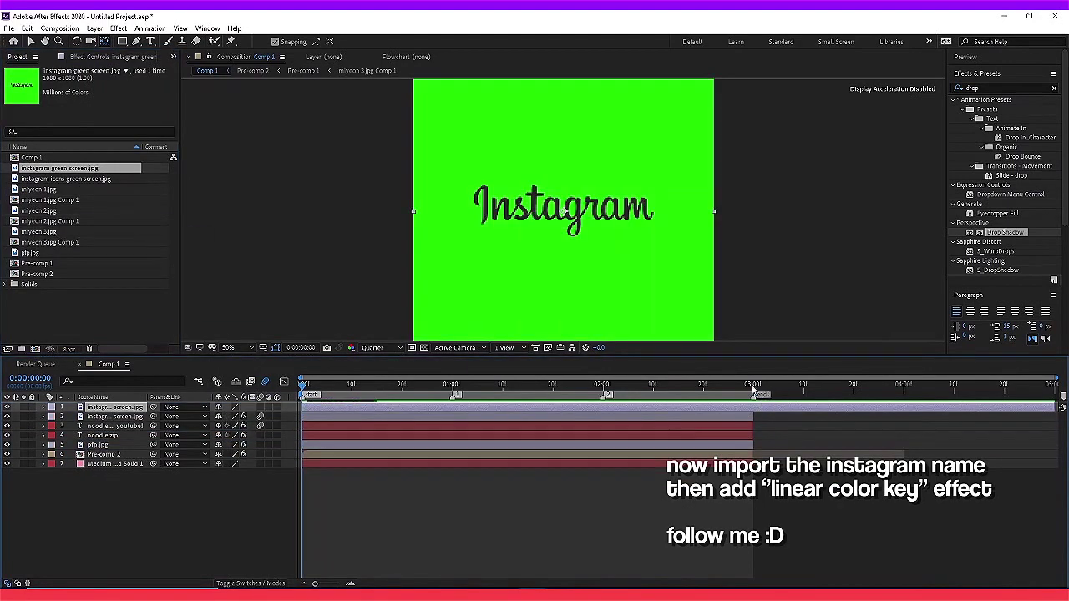
{"action": "left_click", "coordinate": [754, 389]}
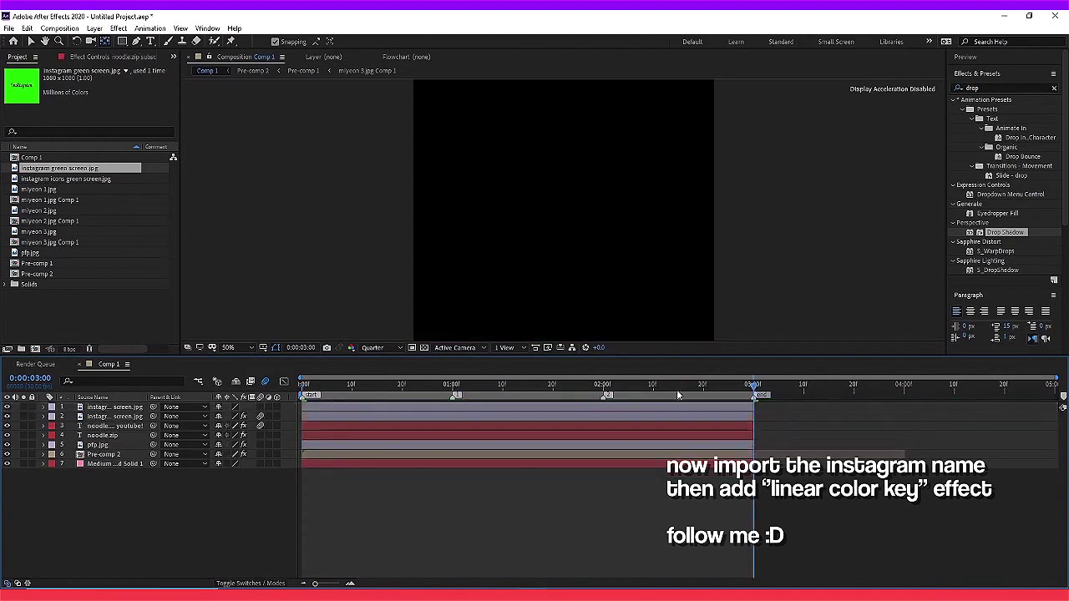
{"action": "left_click_drag", "start_coordinate": [678, 395], "coordinate": [303, 392]}
{"action": "left_click", "coordinate": [372, 348]}
{"action": "left_click", "coordinate": [373, 386]}
{"action": "left_click", "coordinate": [684, 288]}
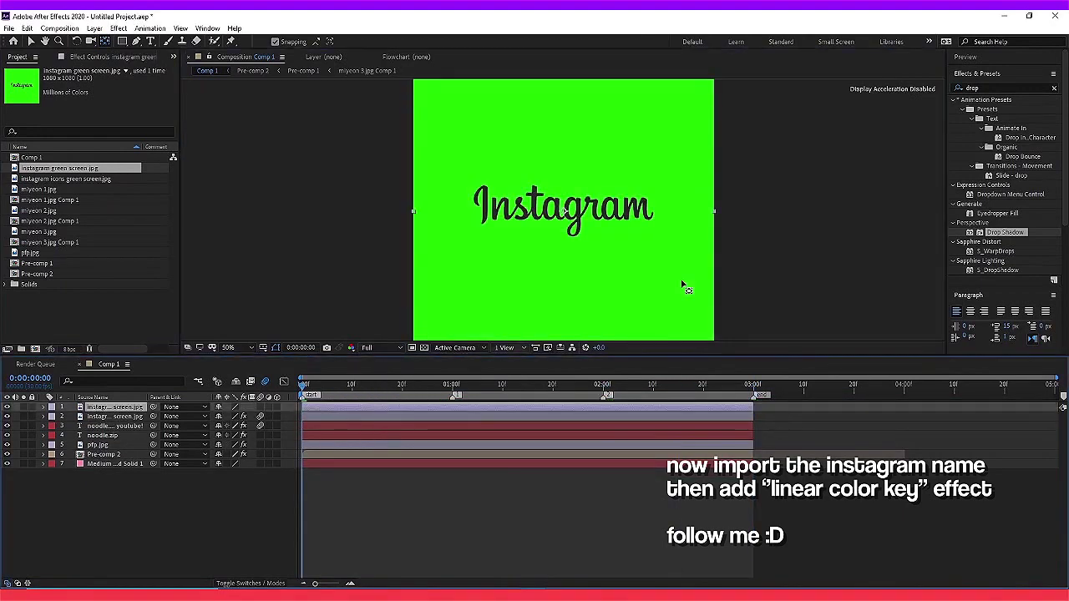
Step: Apply Linear Color Key to the Instagram wordmark, keying out green with raised matching tolerance
{"action": "double_click", "coordinate": [1021, 87]}
{"action": "type", "text": "li"}
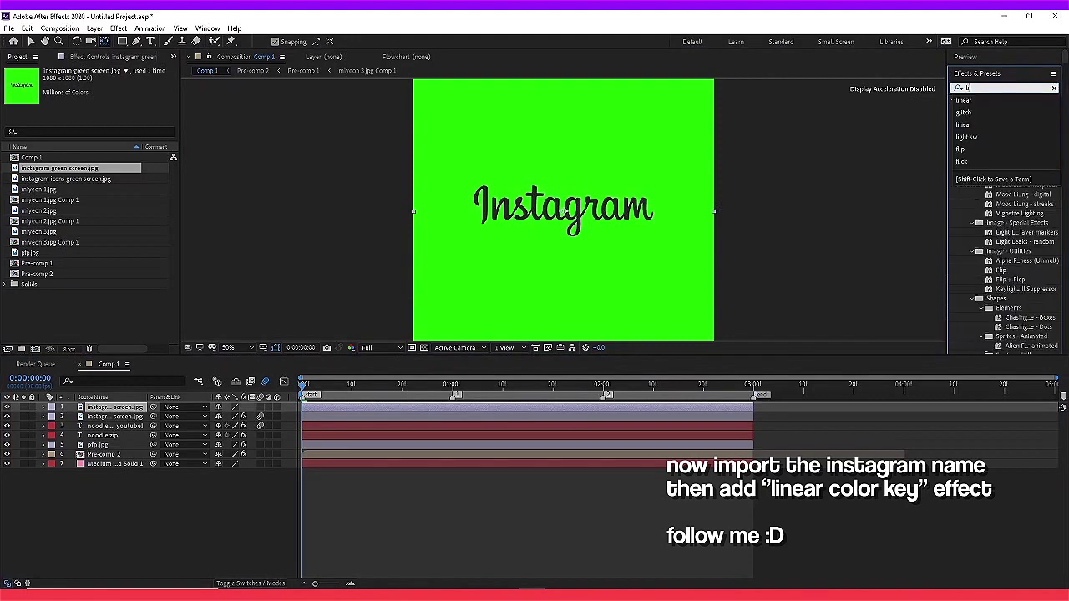
{"action": "type", "text": "near"}
{"action": "double_click", "coordinate": [999, 147]}
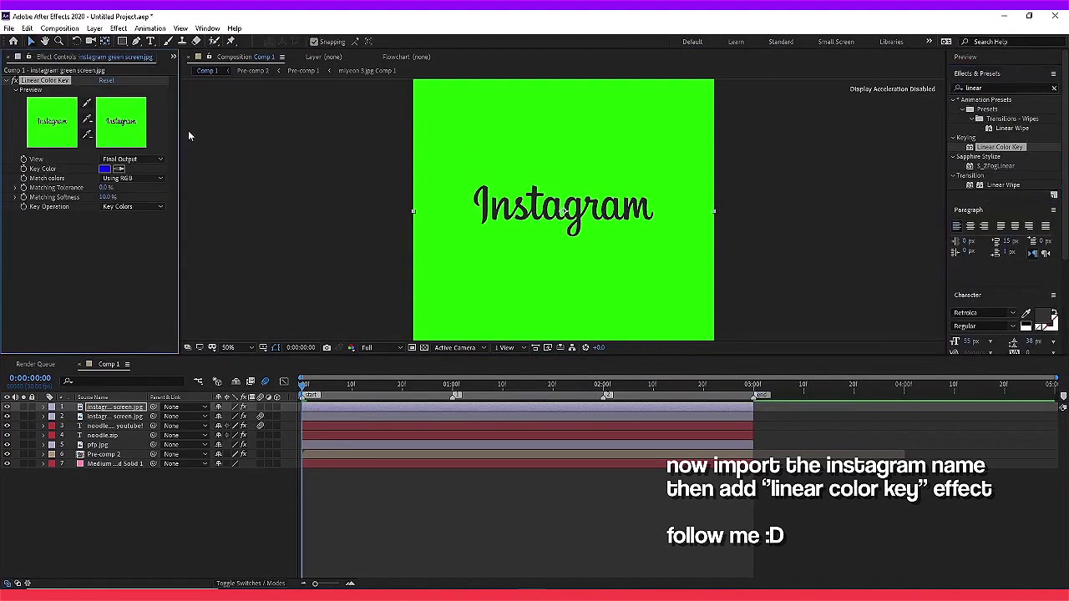
{"action": "left_click", "coordinate": [121, 148]}
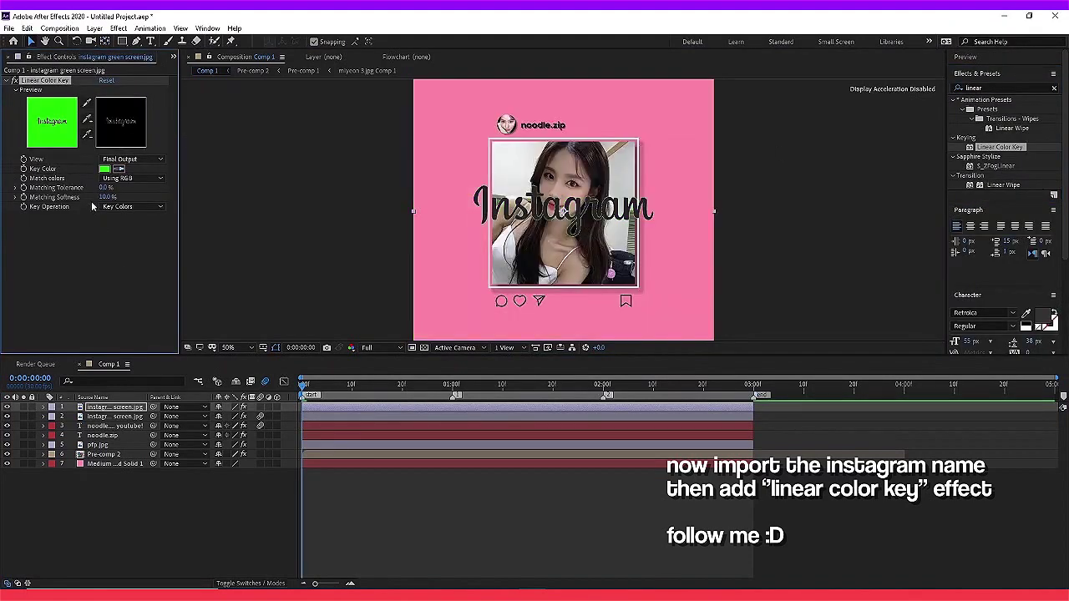
{"action": "left_click_drag", "start_coordinate": [114, 187], "coordinate": [88, 196]}
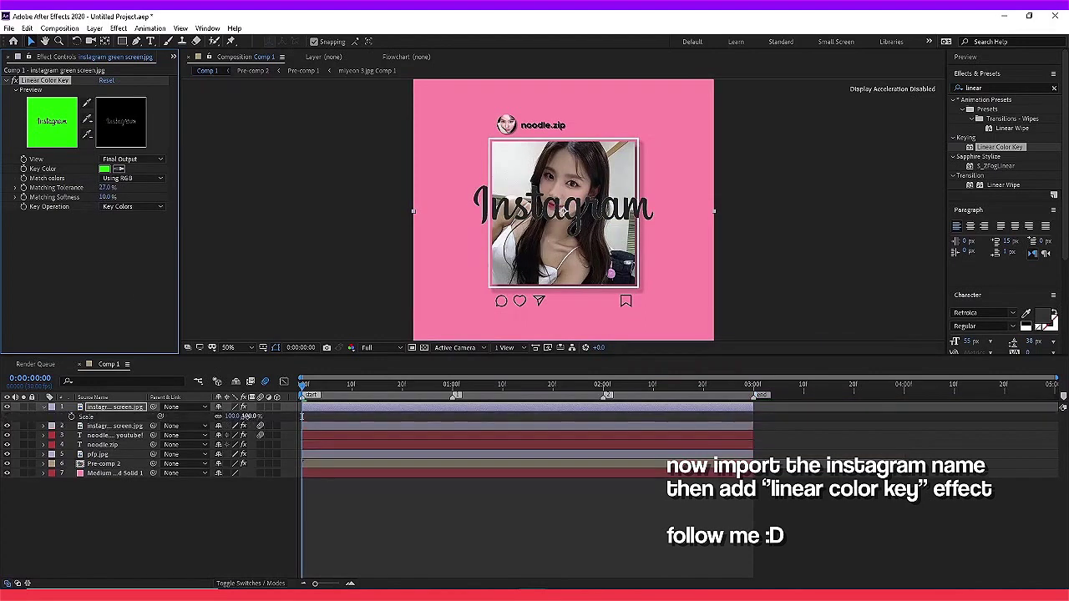
{"action": "key", "text": "s"}
{"action": "mouse_move", "coordinate": [239, 416]}
{"action": "left_mouse_down"}
{"action": "mouse_move", "coordinate": [209, 426]}
{"action": "mouse_move", "coordinate": [86, 396]}
{"action": "mouse_move", "coordinate": [207, 404]}
{"action": "left_mouse_up"}
{"action": "key", "text": "p"}
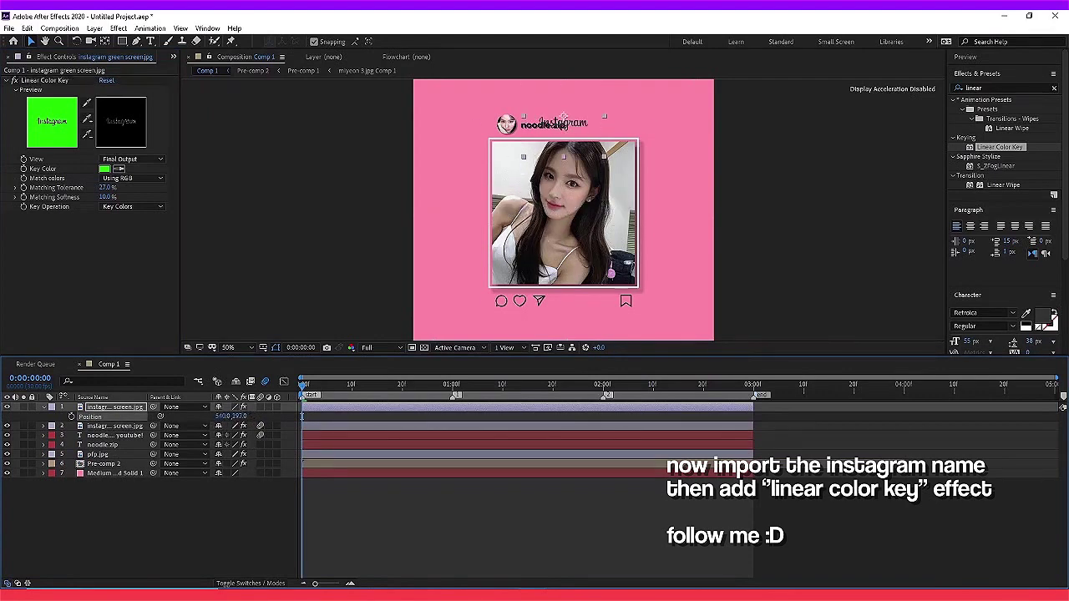
{"action": "left_click_drag", "start_coordinate": [564, 111], "coordinate": [565, 104]}
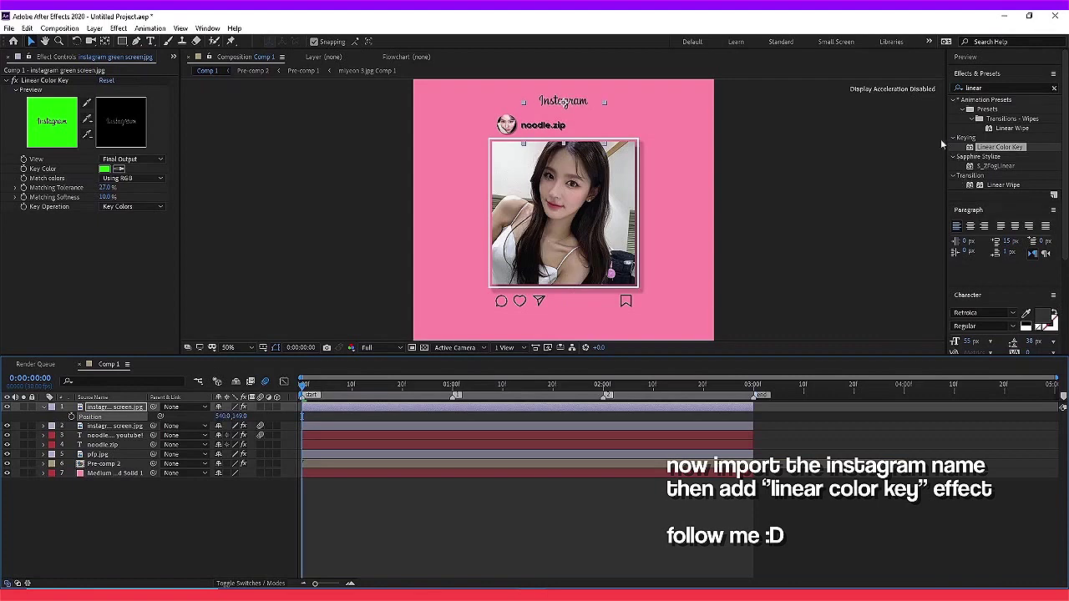
Step: Give the Instagram wordmark a Drop Shadow with distance 13
{"action": "left_click", "coordinate": [1001, 87]}
{"action": "type", "text": "dr"}
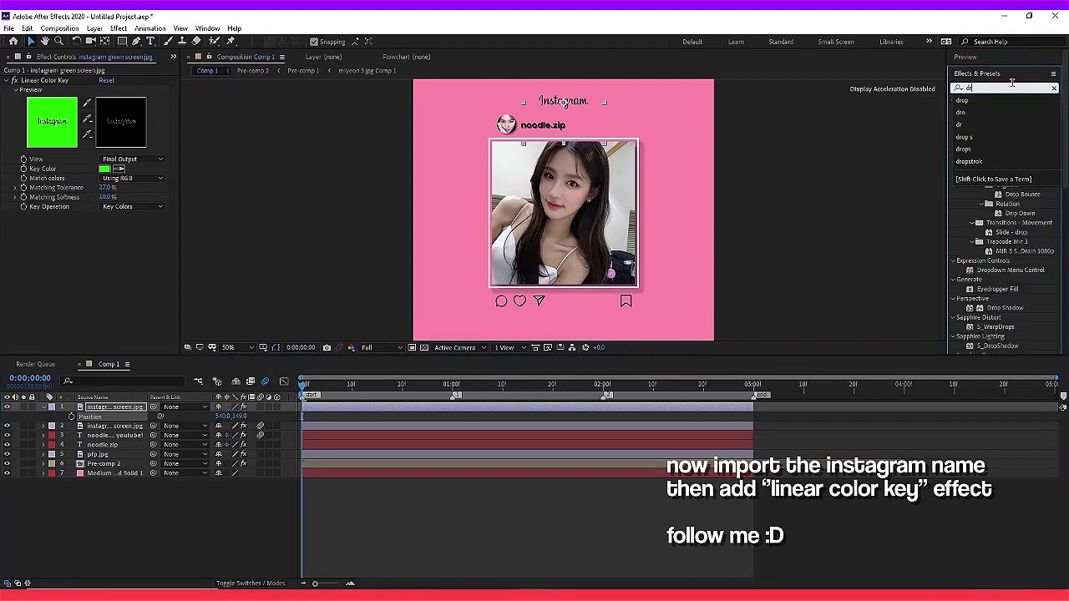
{"action": "type", "text": "op"}
{"action": "left_click_drag", "start_coordinate": [1005, 233], "coordinate": [585, 407]}
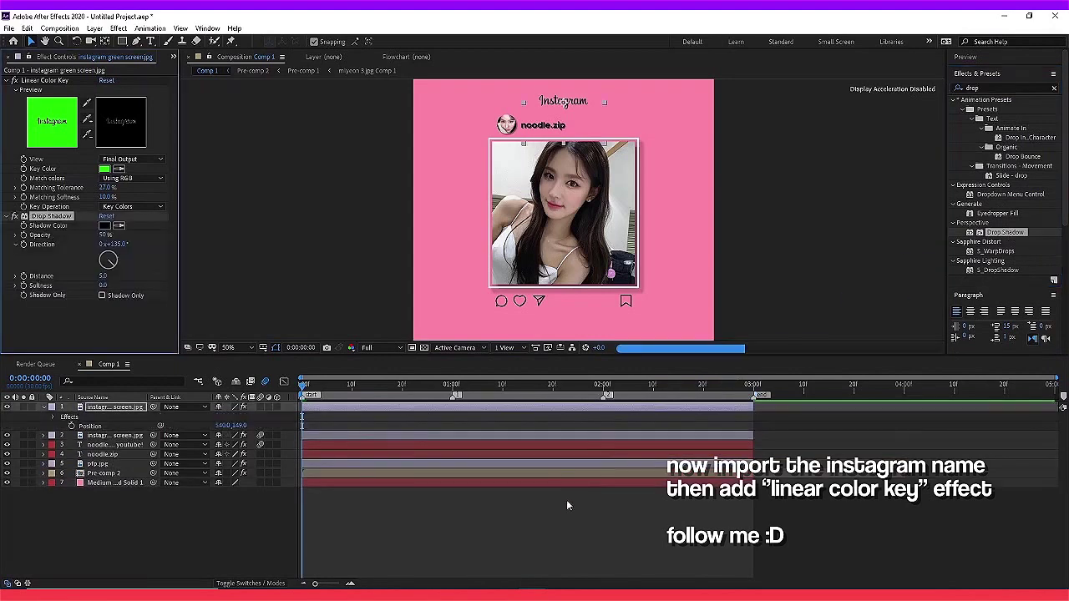
{"action": "left_click", "coordinate": [552, 519]}
{"action": "left_click_drag", "start_coordinate": [104, 278], "coordinate": [107, 276]}
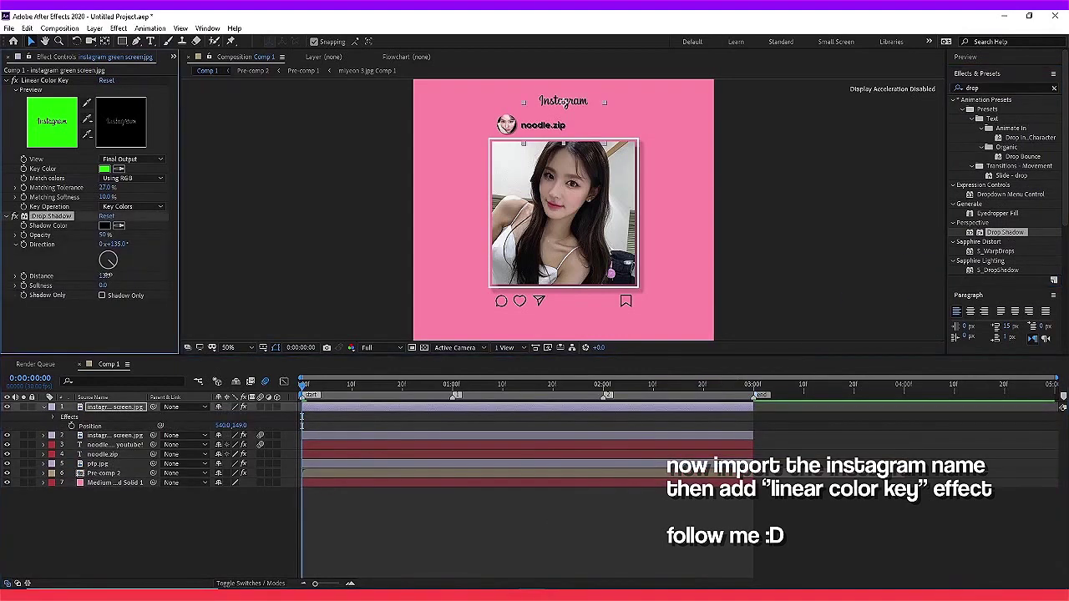
{"action": "left_click", "coordinate": [506, 510]}
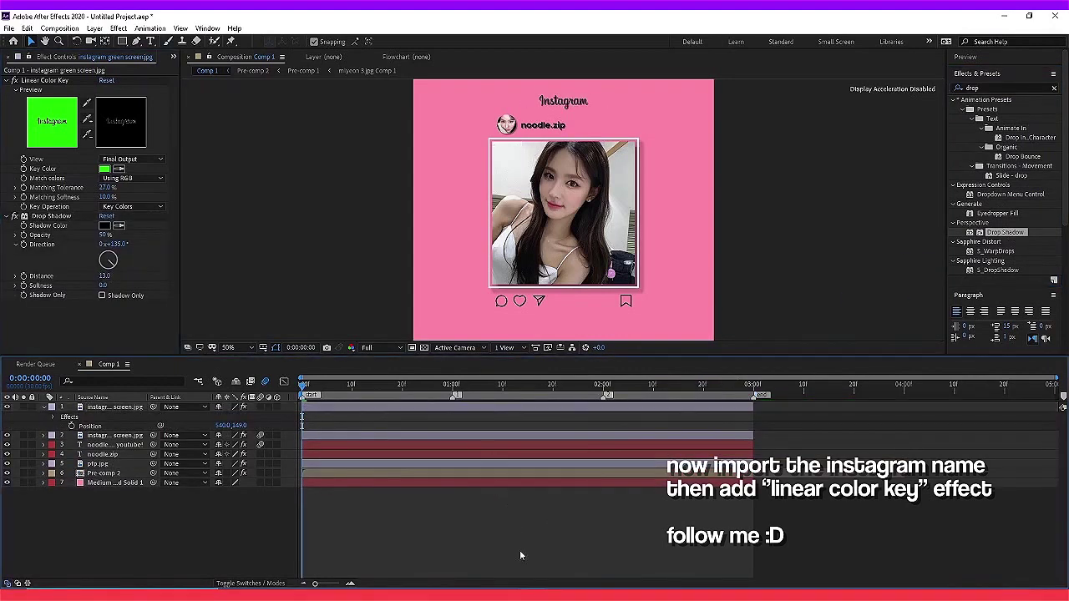
{"action": "left_click", "coordinate": [115, 464]}
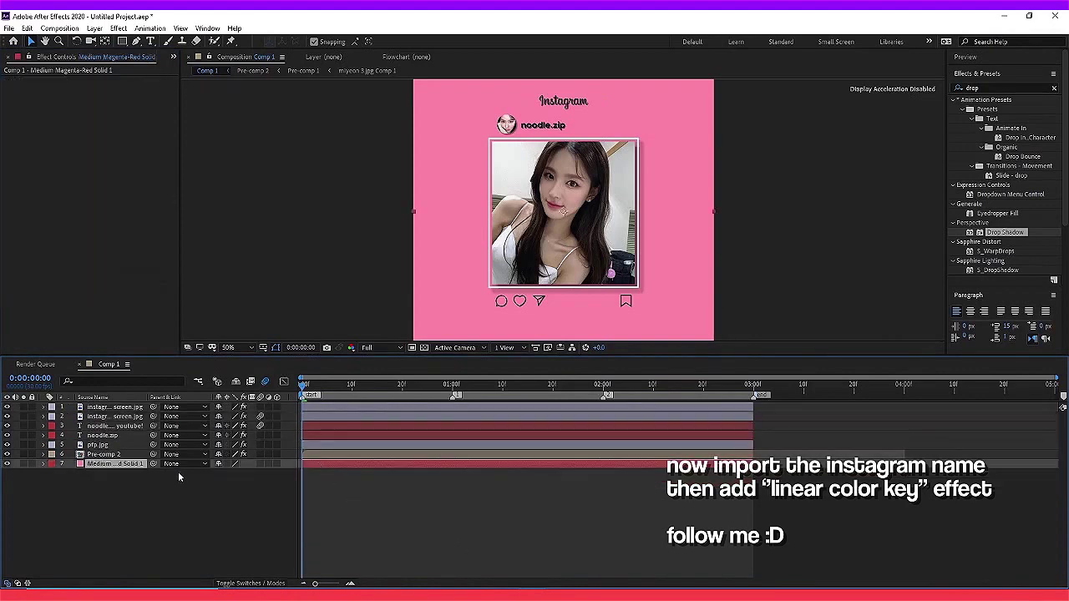
Step: Add a Gradient Overlay layer style to the pink background solid
{"action": "right_click", "coordinate": [116, 464]}
{"action": "mouse_move", "coordinate": [181, 306]}
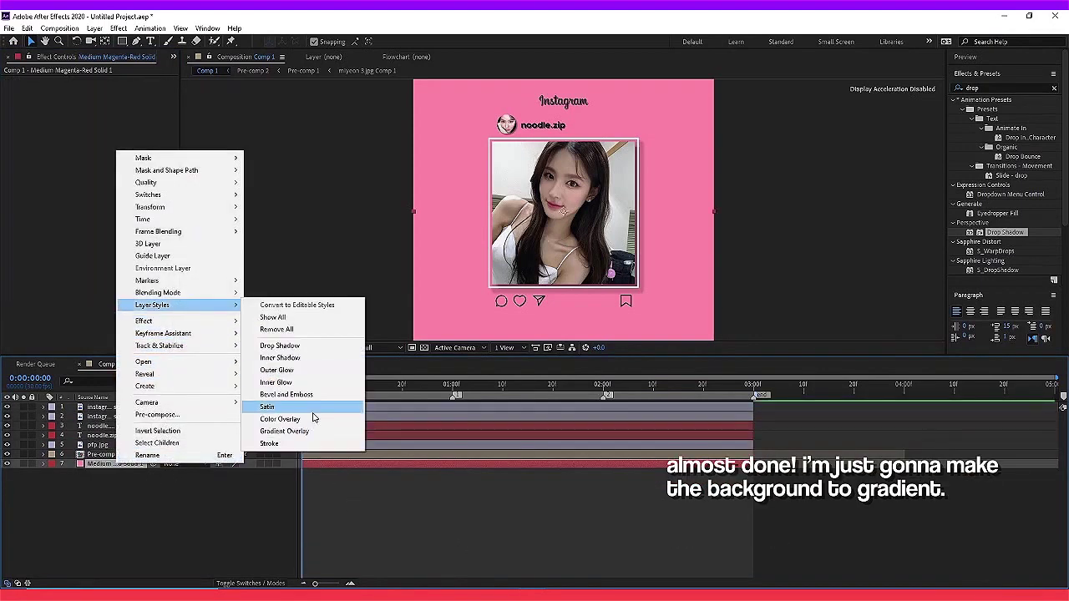
{"action": "left_click", "coordinate": [284, 431]}
{"action": "left_click", "coordinate": [64, 498]}
Step: Set the gradient stops to red-pink FF5757 and purple AB82FF
{"action": "left_click", "coordinate": [234, 507]}
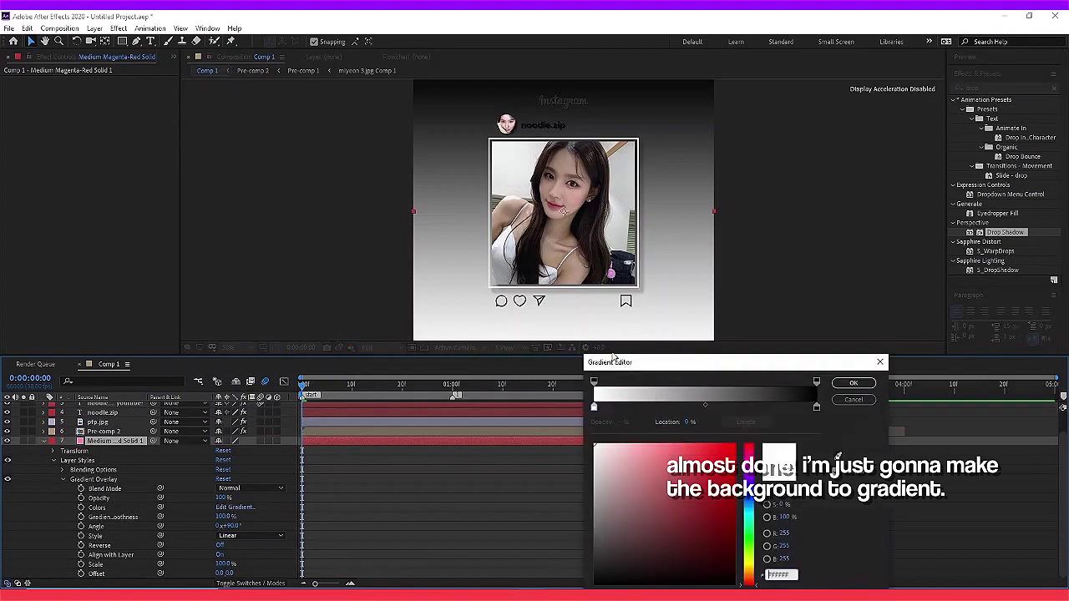
{"action": "left_click", "coordinate": [593, 407]}
{"action": "left_click", "coordinate": [676, 441]}
{"action": "left_click_drag", "start_coordinate": [676, 441], "coordinate": [687, 443]}
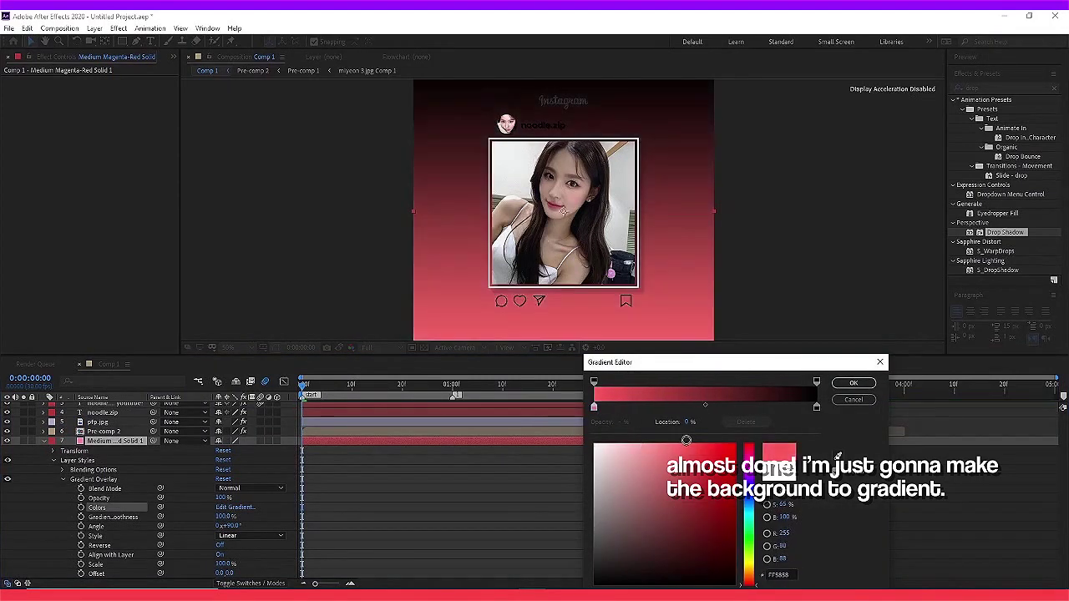
{"action": "left_click", "coordinate": [817, 408]}
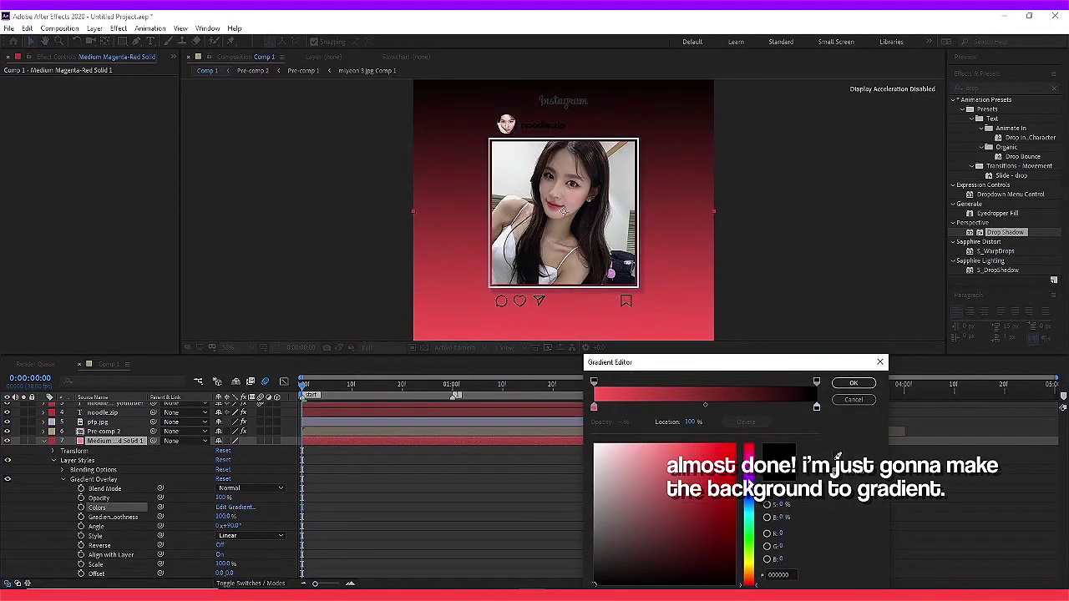
{"action": "type", "text": "AB82FF"}
{"action": "key", "text": "Return"}
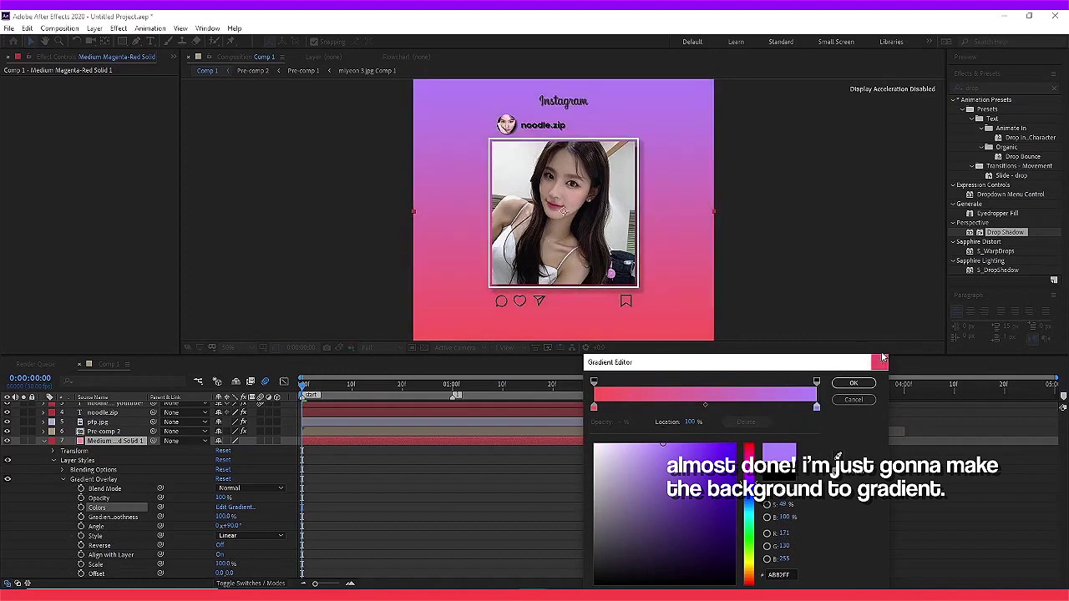
{"action": "left_click", "coordinate": [854, 383]}
{"action": "left_click", "coordinate": [443, 521]}
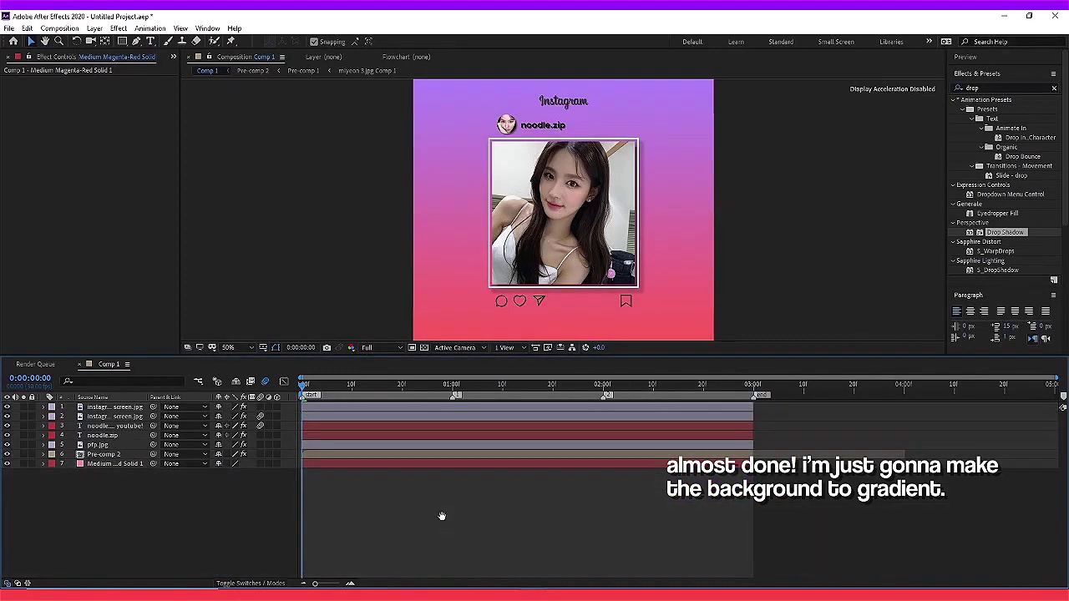
{"action": "left_click", "coordinate": [372, 348]}
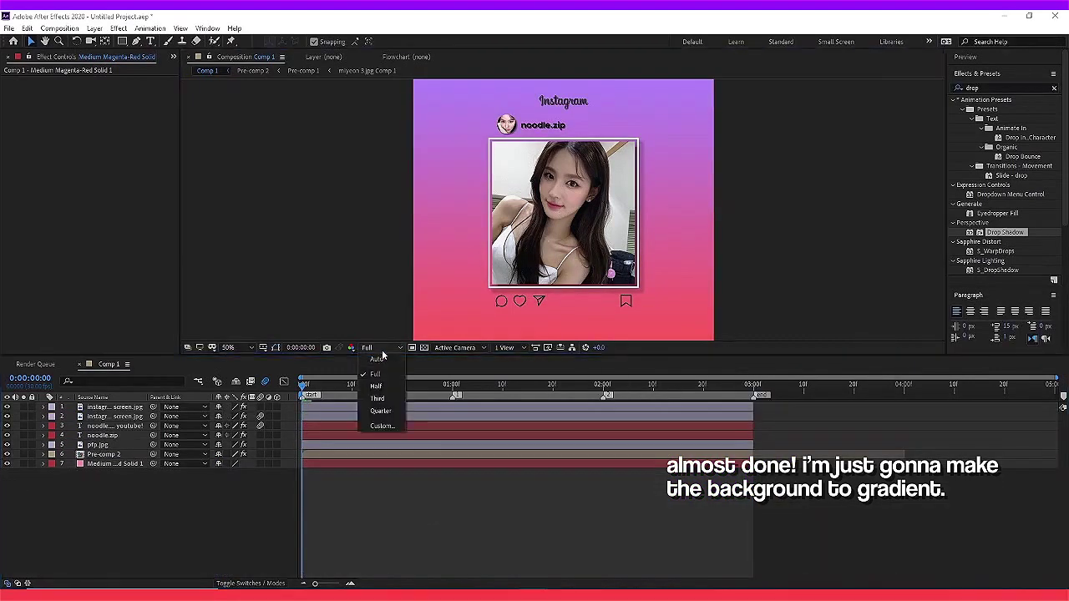
Step: Play the finished gradient-backed Instagram post at Quarter resolution
{"action": "left_click", "coordinate": [376, 412]}
{"action": "key", "text": "space"}
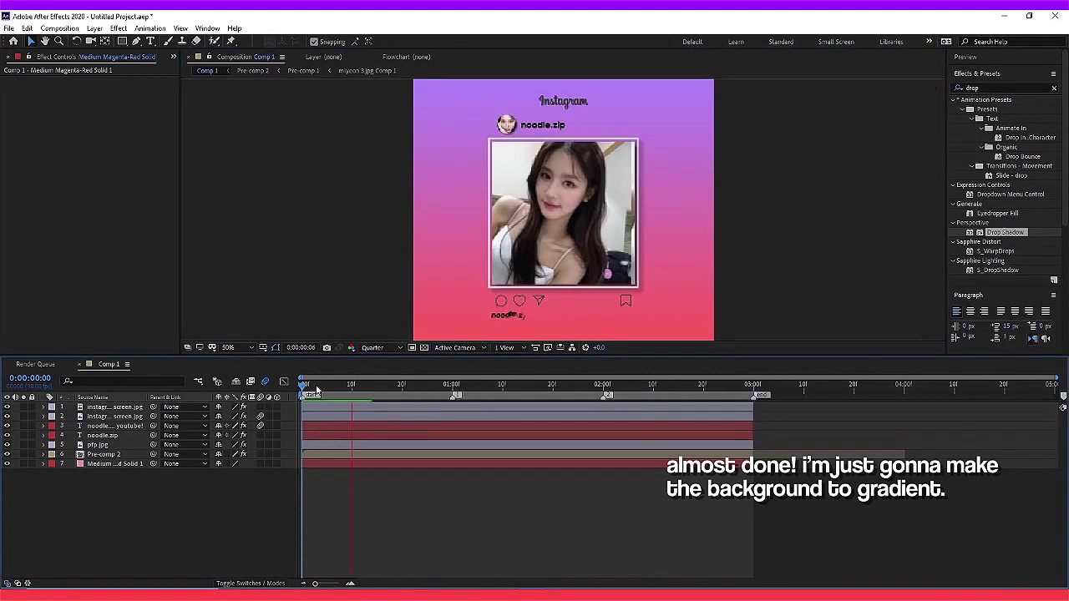